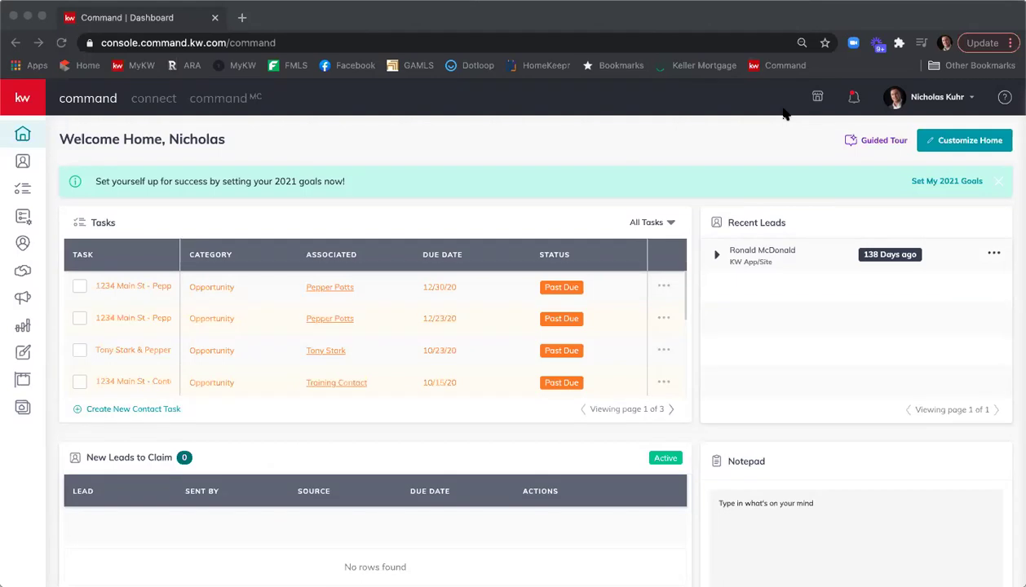
Step: Open the 1234 Main St - Stark/Potts - Listing document checklist in KW Command, then a new browser tab
click(23, 274)
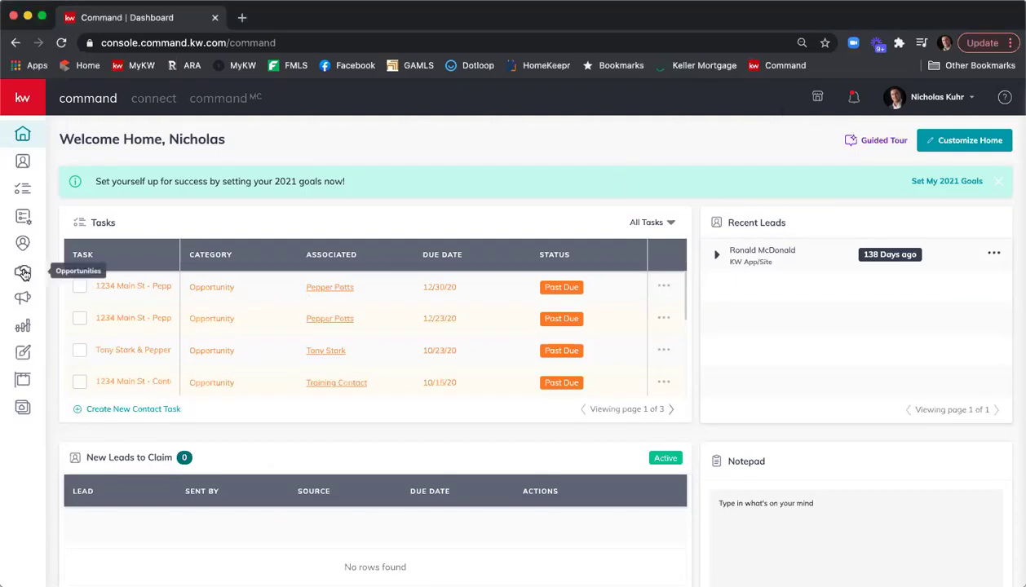
click(23, 273)
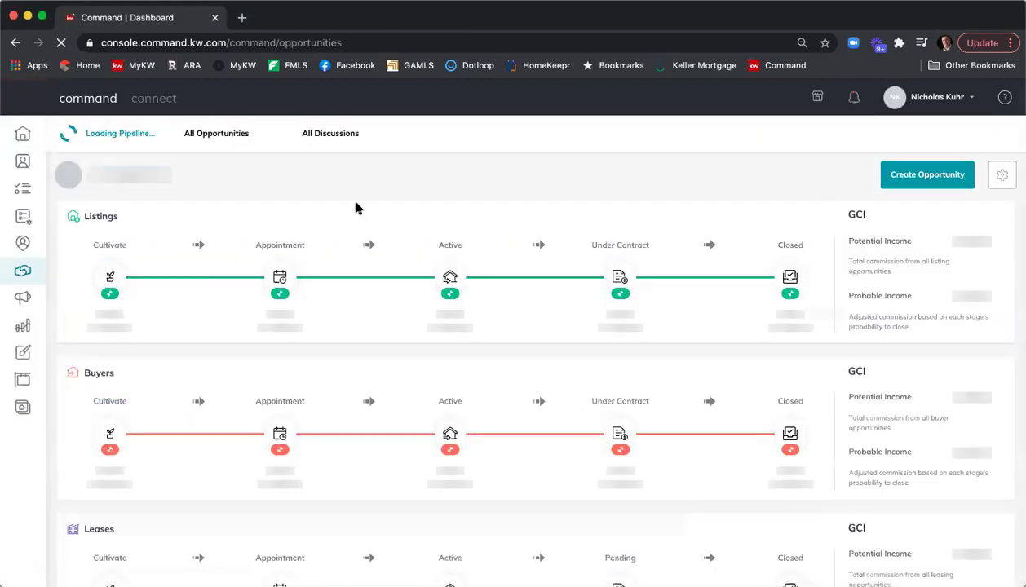
click(332, 139)
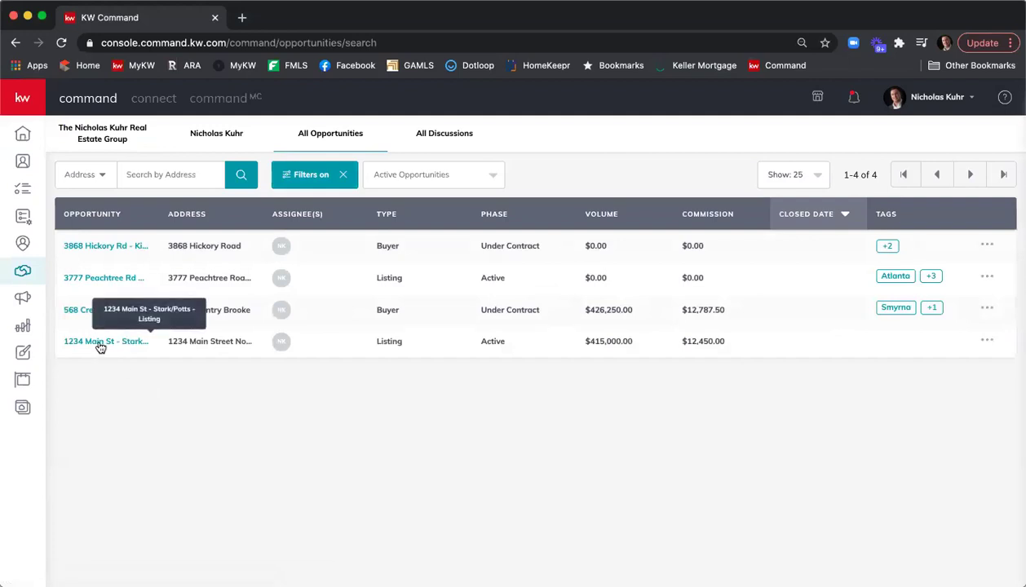
click(100, 342)
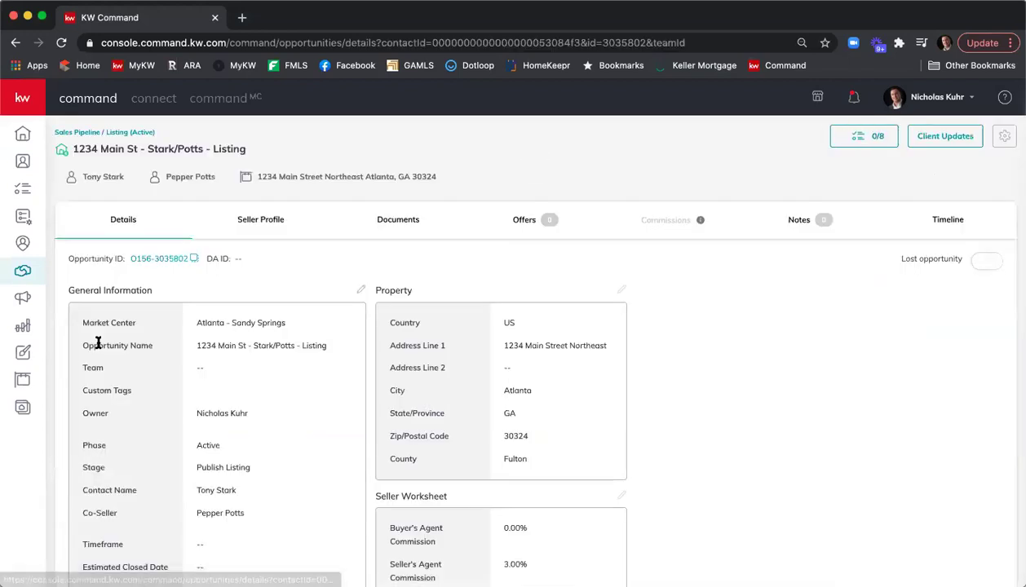
click(396, 223)
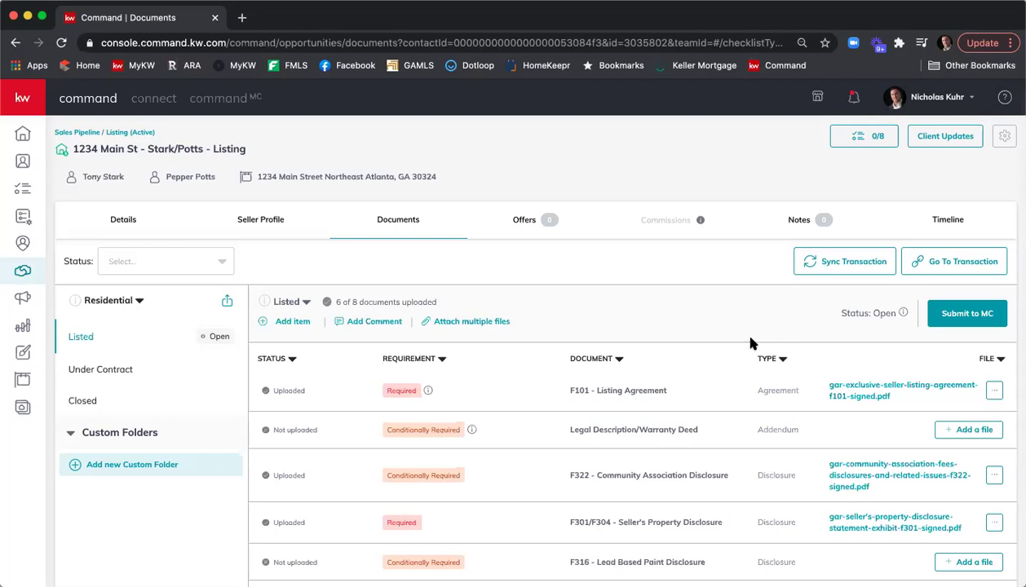
click(242, 17)
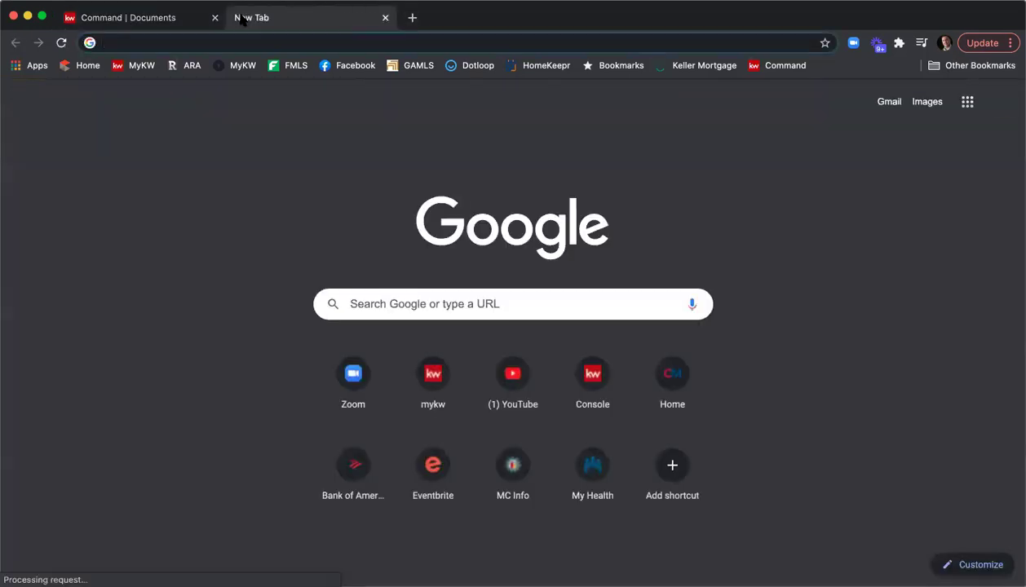
Step: Go to rooms.docusign.com and sign in with the saved e-mail and autofilled password
text(rooms.)
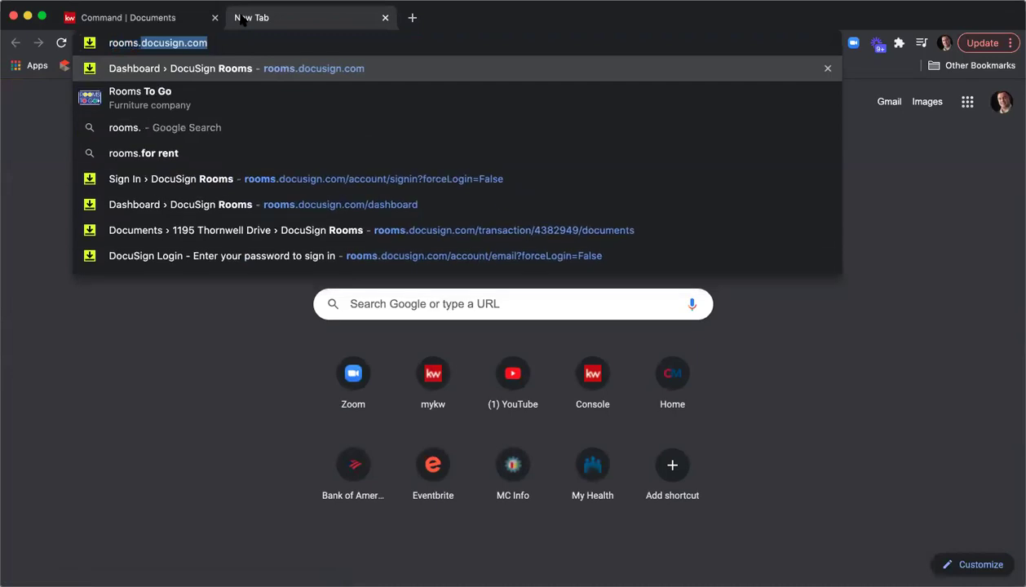
text(do)
key(Return)
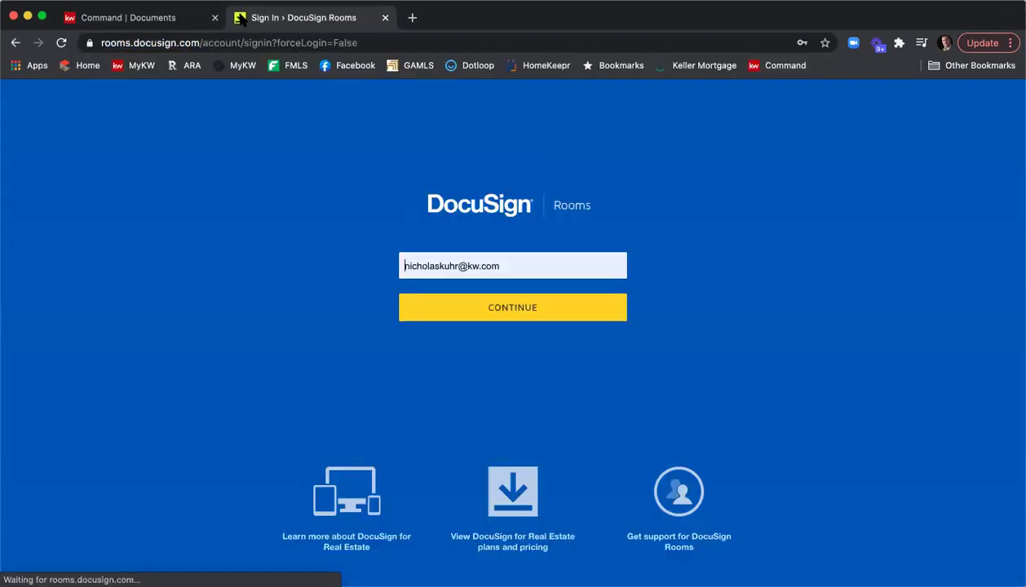
click(483, 304)
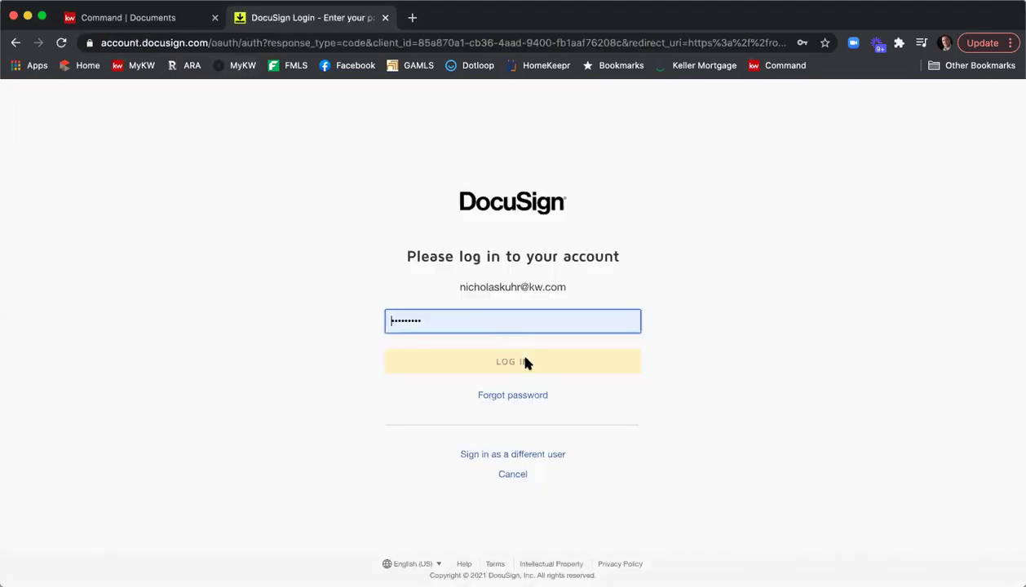
click(531, 363)
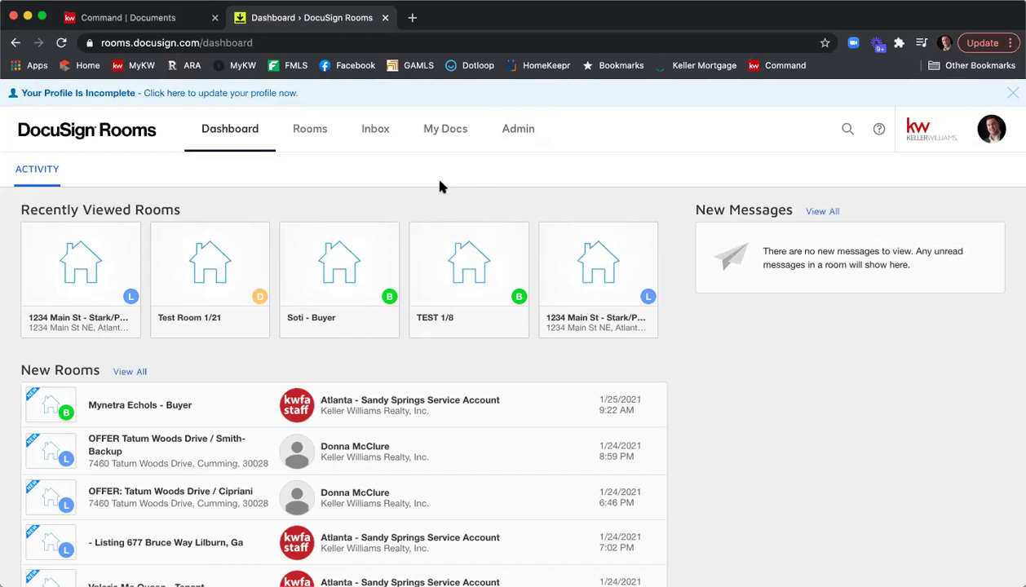
Step: Open the 1234 Main St room's documents and bring the Room Docs folder into view
click(76, 260)
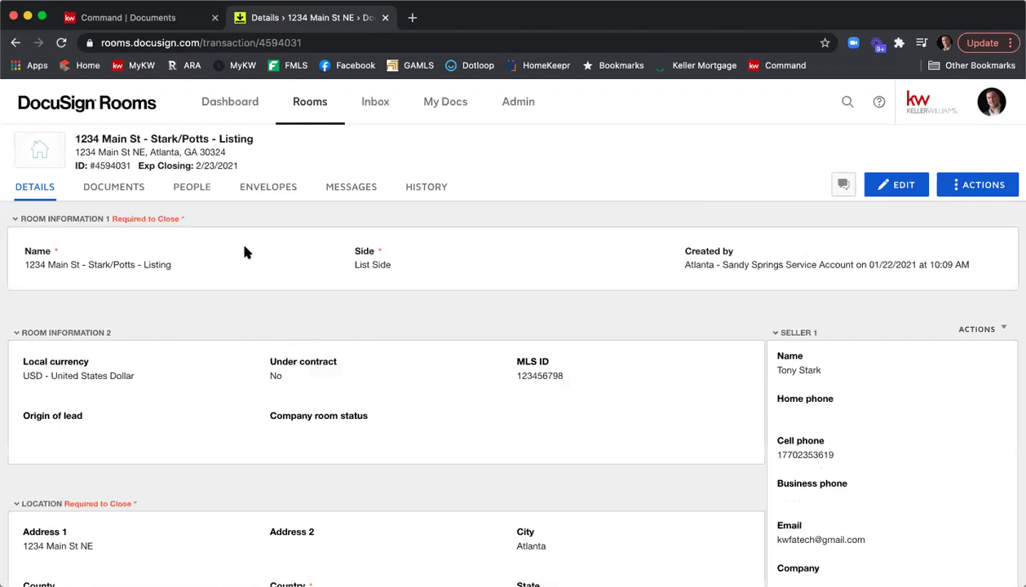
click(126, 195)
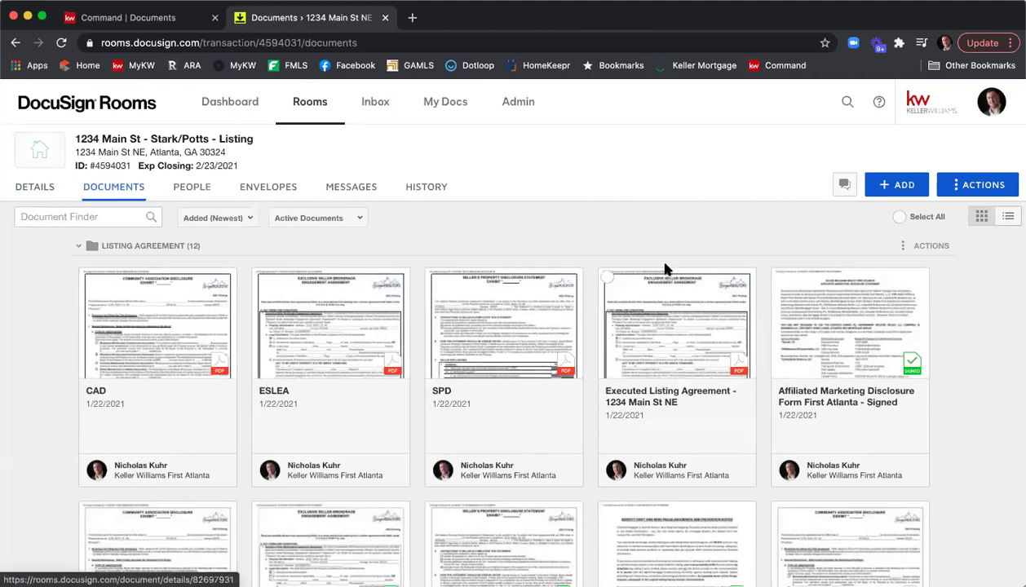
scroll(667, 269, down, 3)
scroll(667, 269, down, 5)
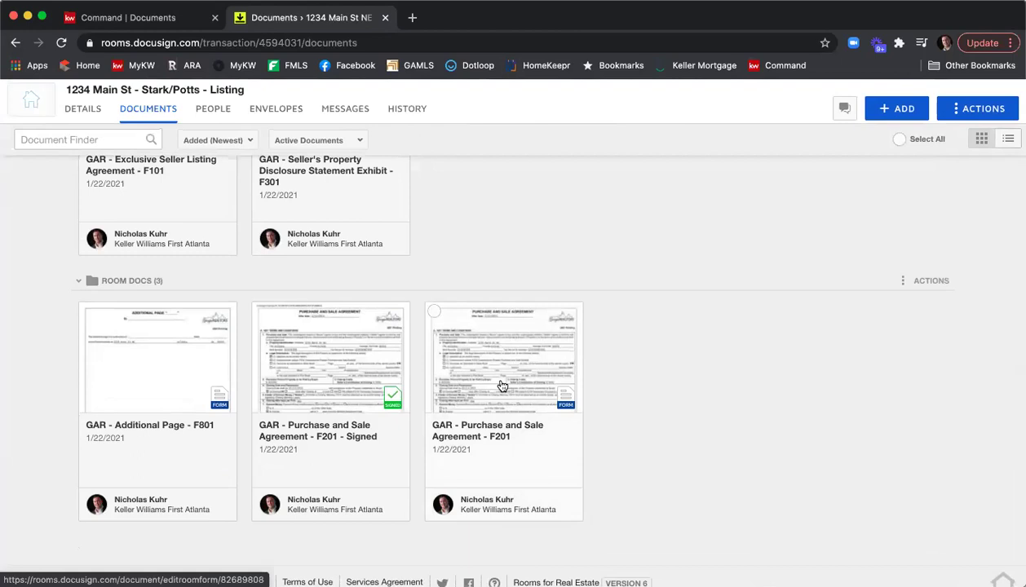
scroll(589, 393, up, 3)
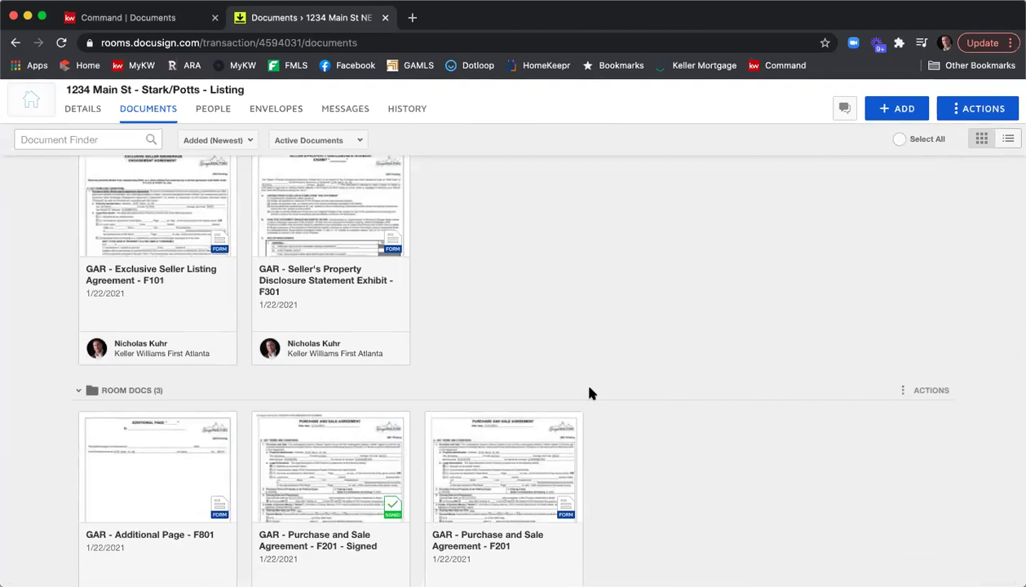
scroll(610, 374, down, 3)
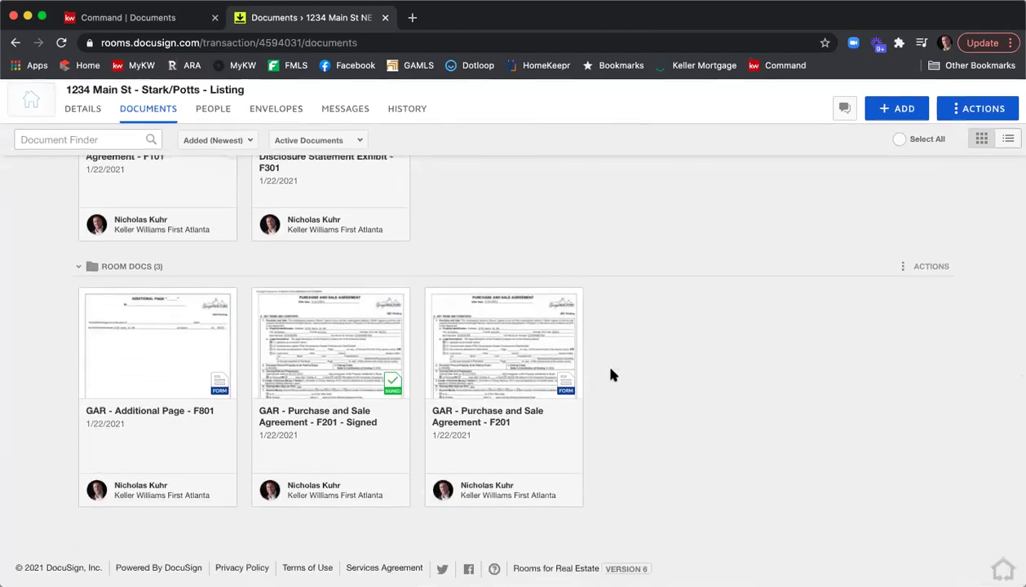
scroll(614, 373, up, 2)
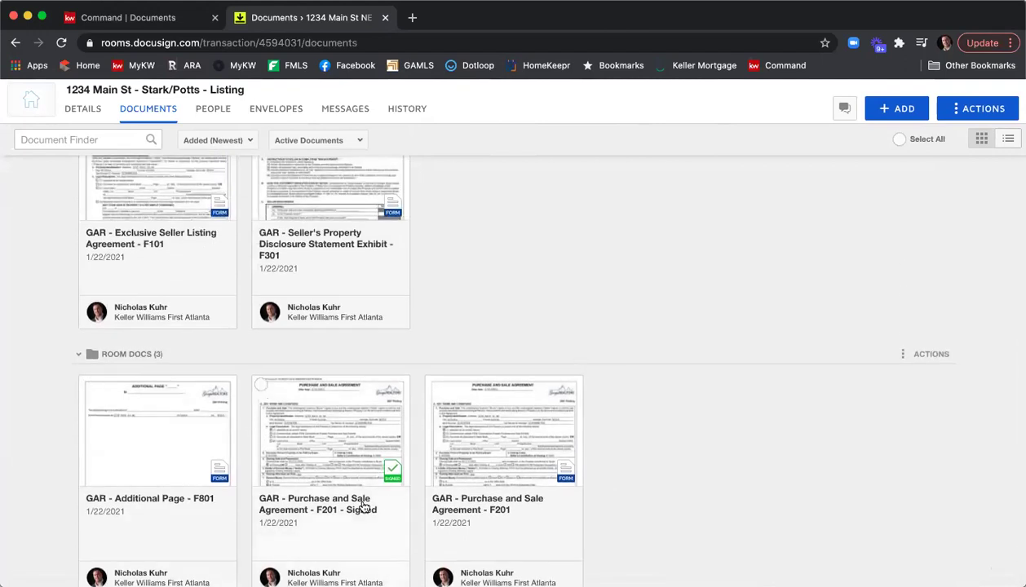
Step: Archive the signed GAR Purchase and Sale Agreement F201 card from Room Docs
click(261, 385)
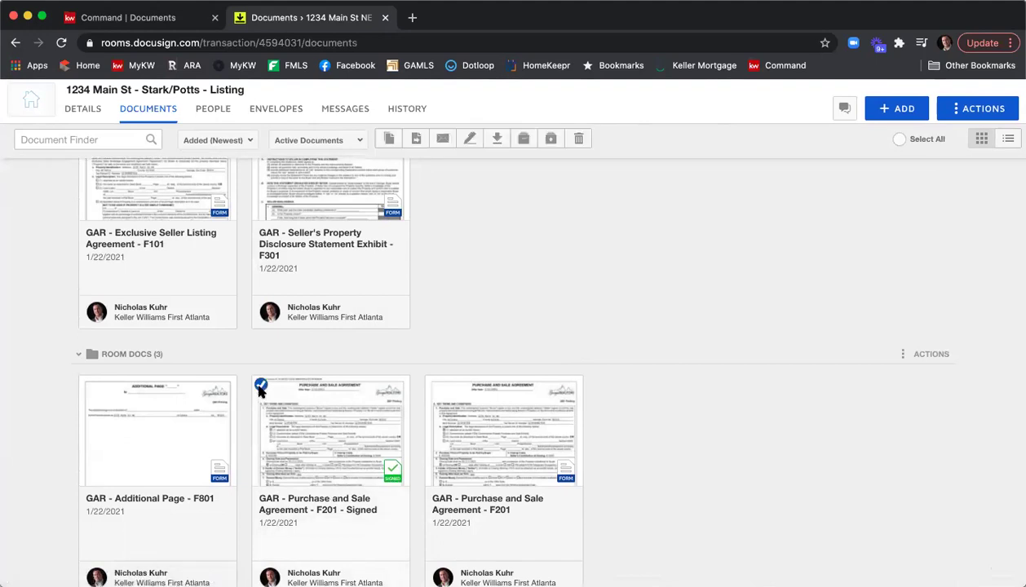
click(521, 144)
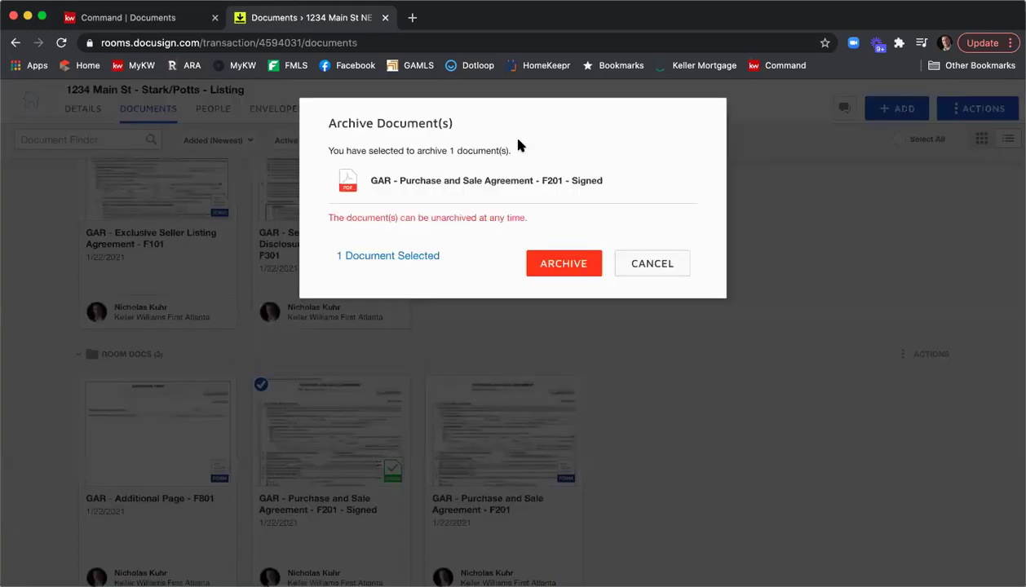
click(568, 259)
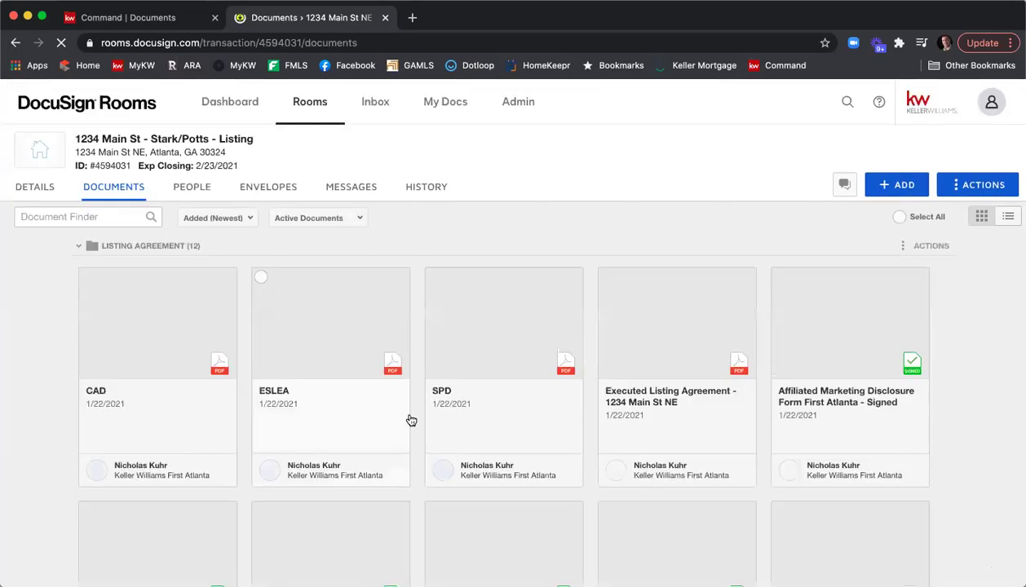
scroll(428, 406, down, 3)
scroll(426, 403, down, 10)
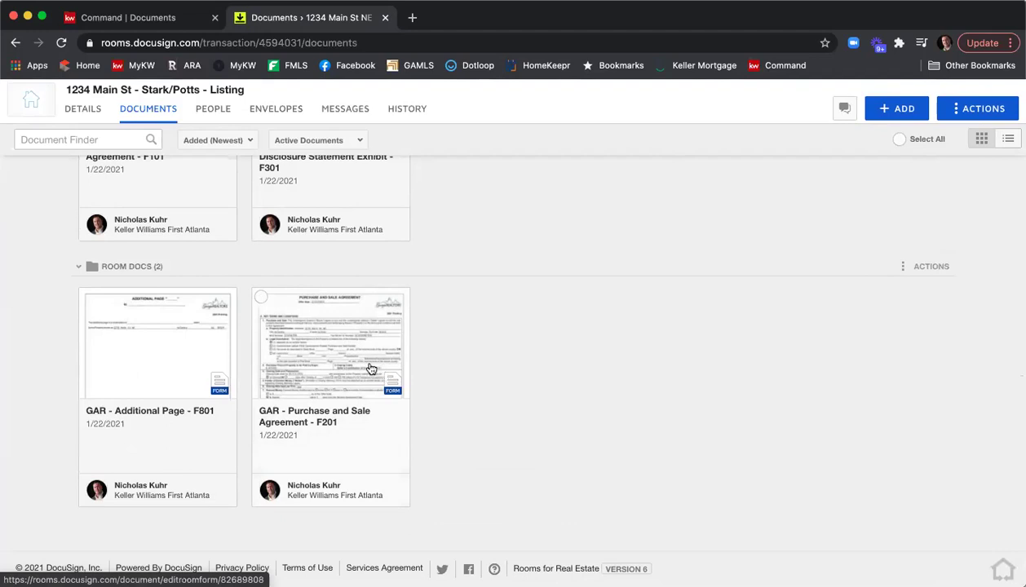
scroll(362, 367, up, 2)
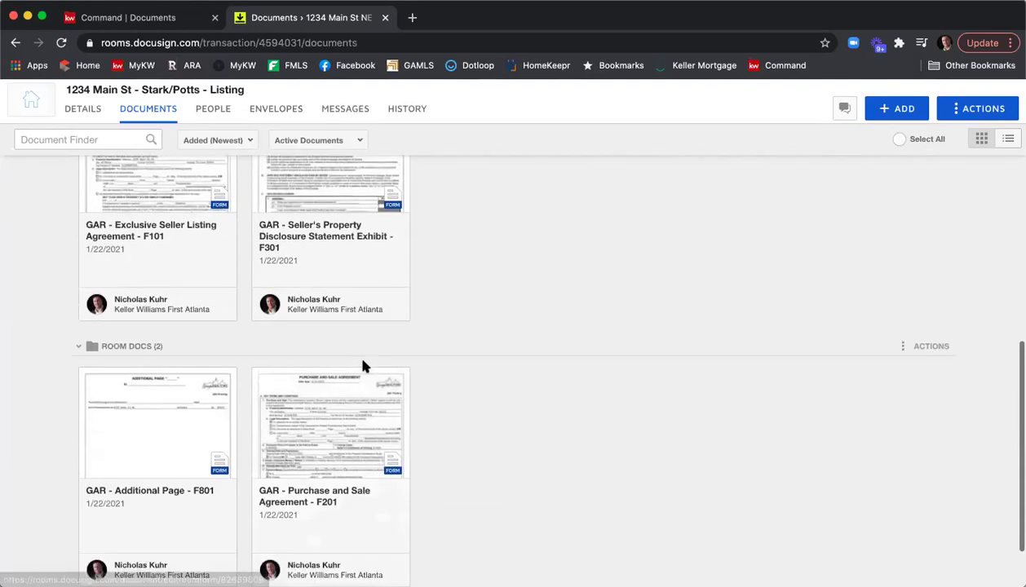
scroll(363, 367, down, 2)
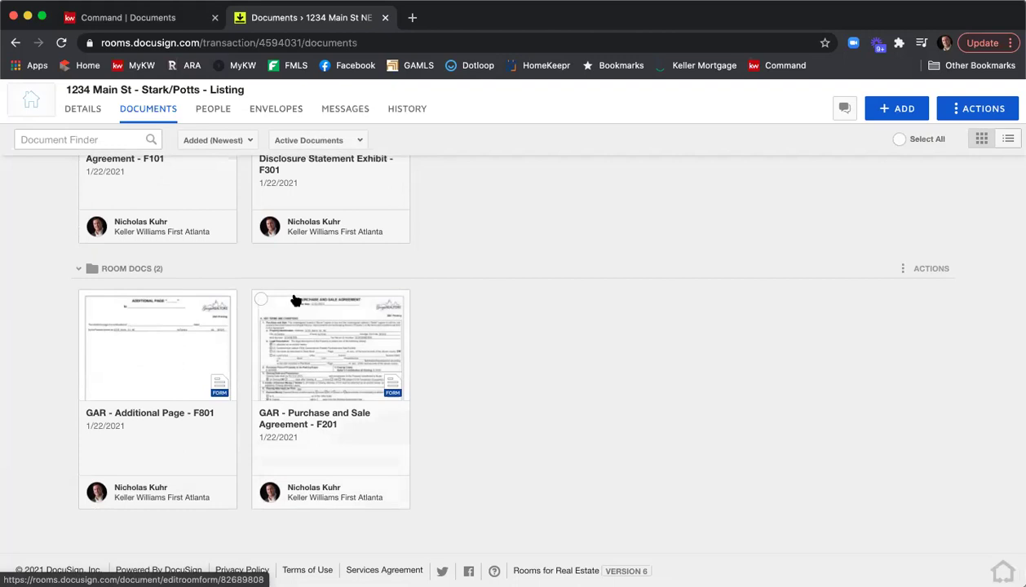
Step: Open the room details for editing and set the offer date to 1/25/2021
click(82, 112)
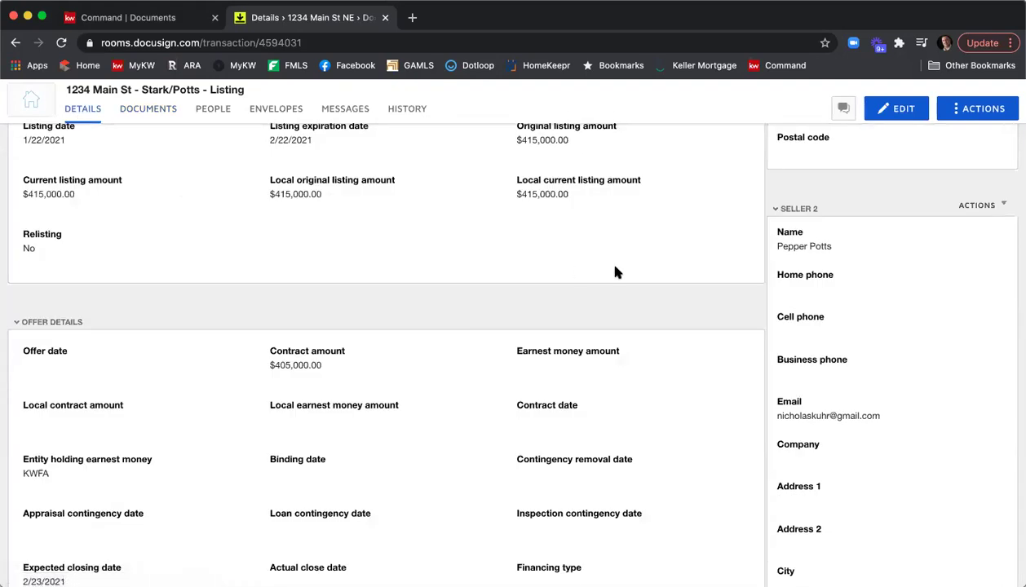
scroll(616, 271, up, 10)
click(900, 185)
scroll(500, 218, down, 2)
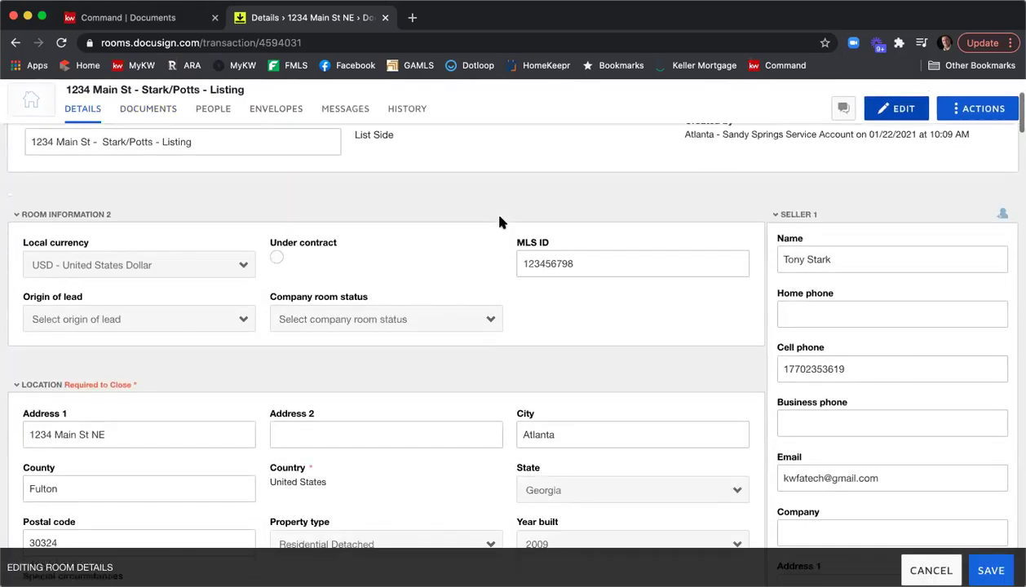
scroll(499, 223, down, 5)
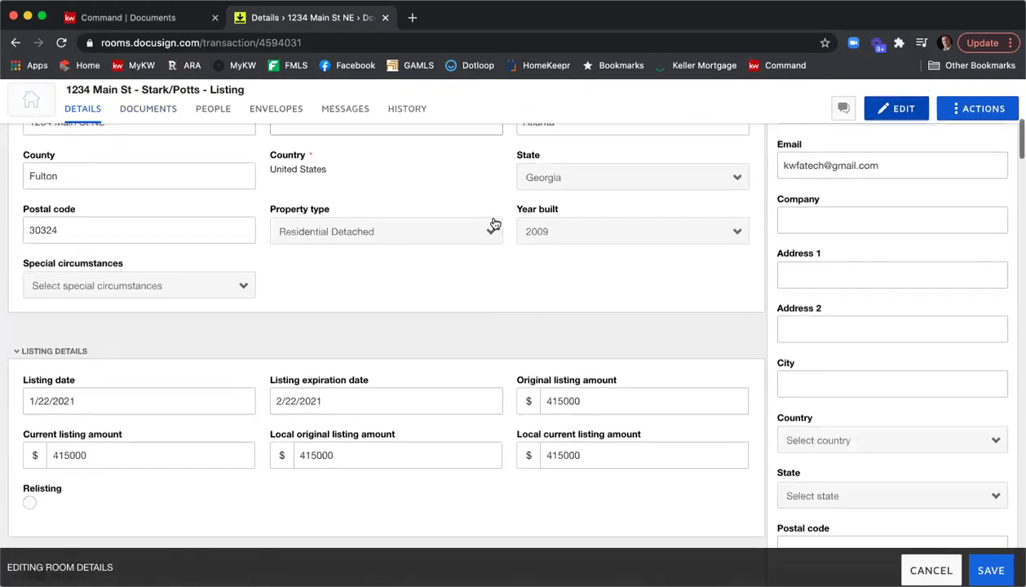
scroll(493, 223, down, 3)
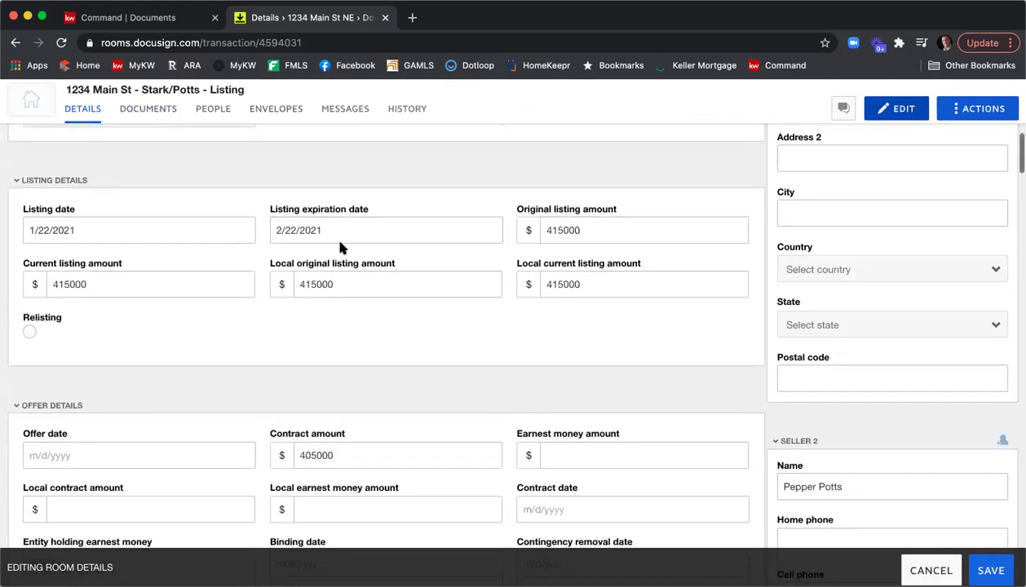
scroll(337, 238, down, 3)
click(192, 300)
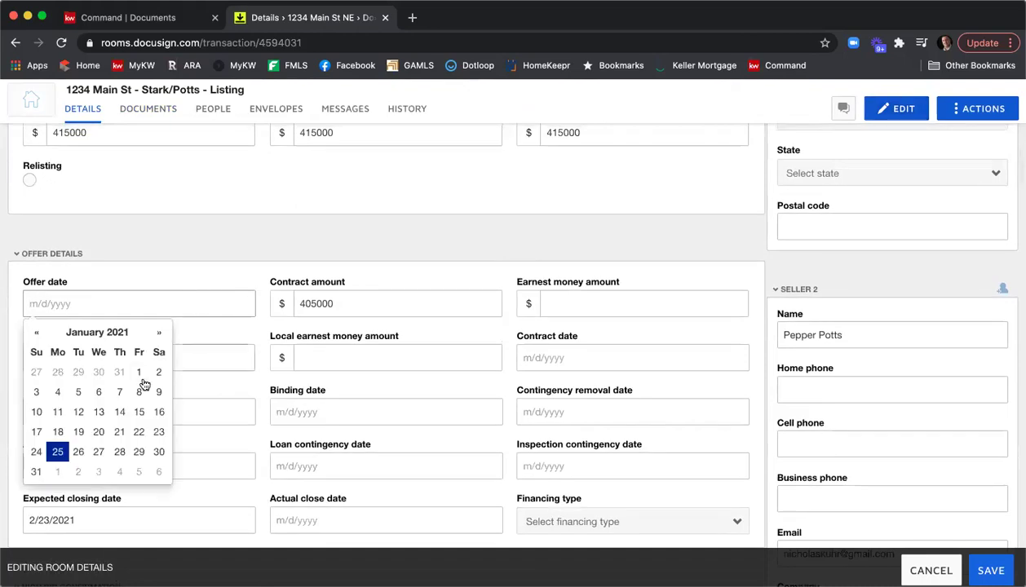
click(57, 452)
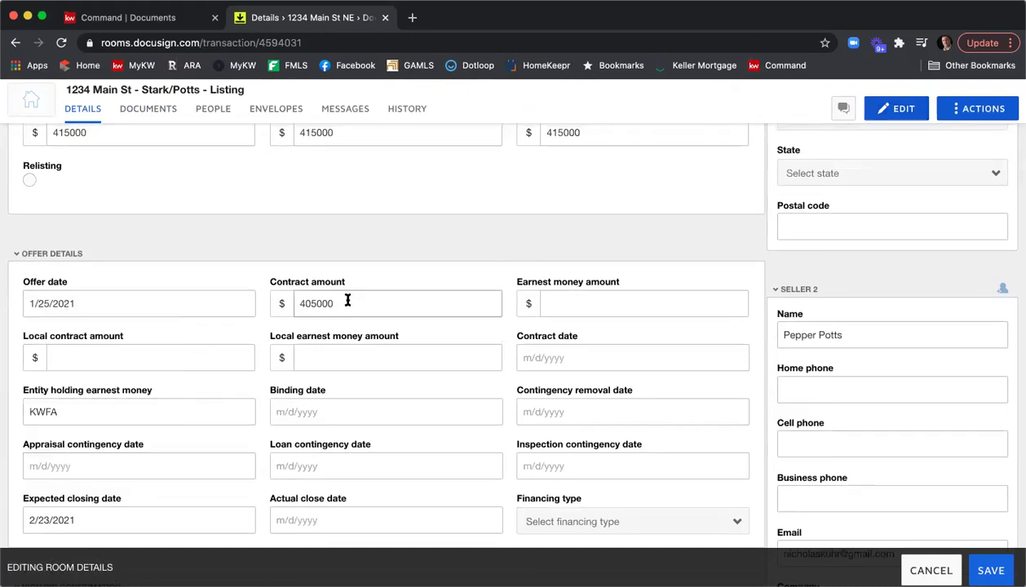
Step: Change the contract amount from 405000 to 402500 and set earnest money to 3500
drag(347, 301, 286, 303)
text(402500)
key(Tab)
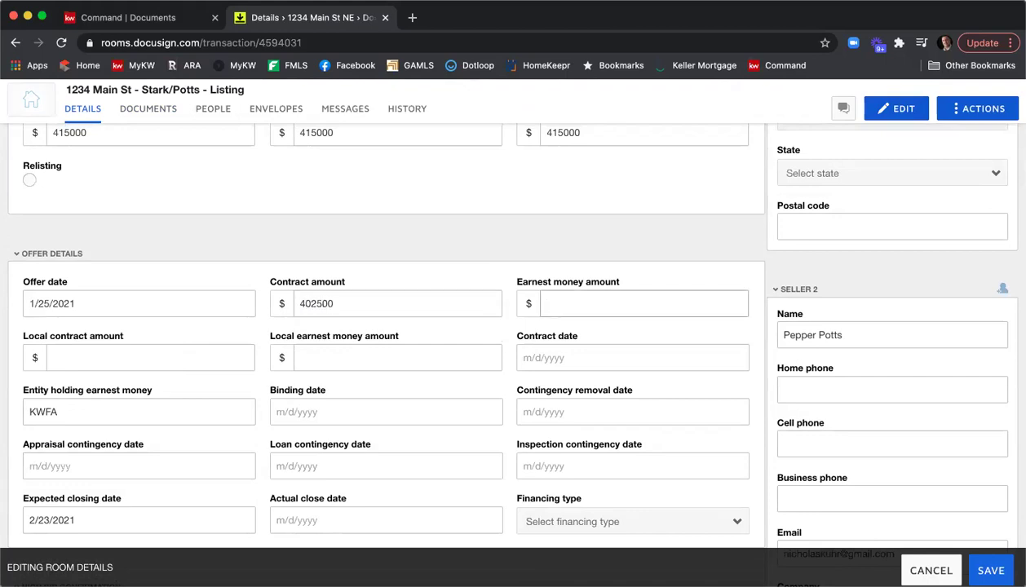
text(3500)
Step: Set the expected closing date to February 26, 2021, then scroll down to Buyer Agent 1
scroll(227, 346, down, 1)
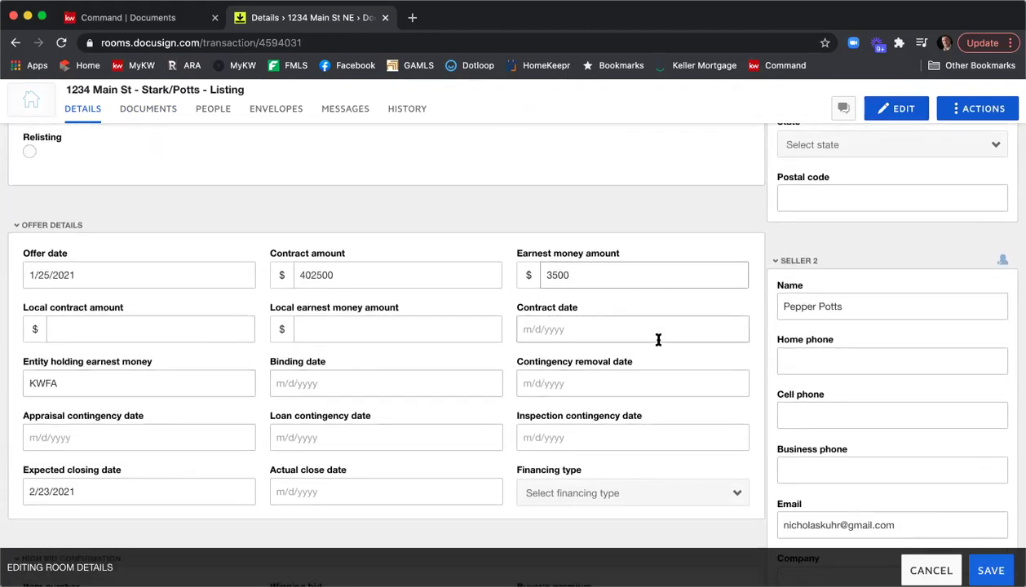
scroll(610, 321, down, 1)
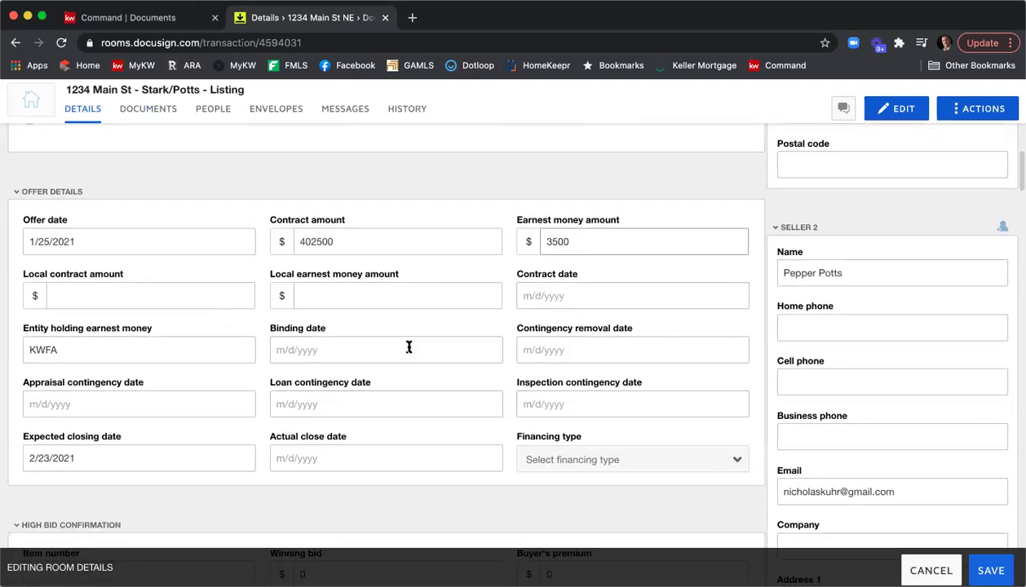
click(178, 458)
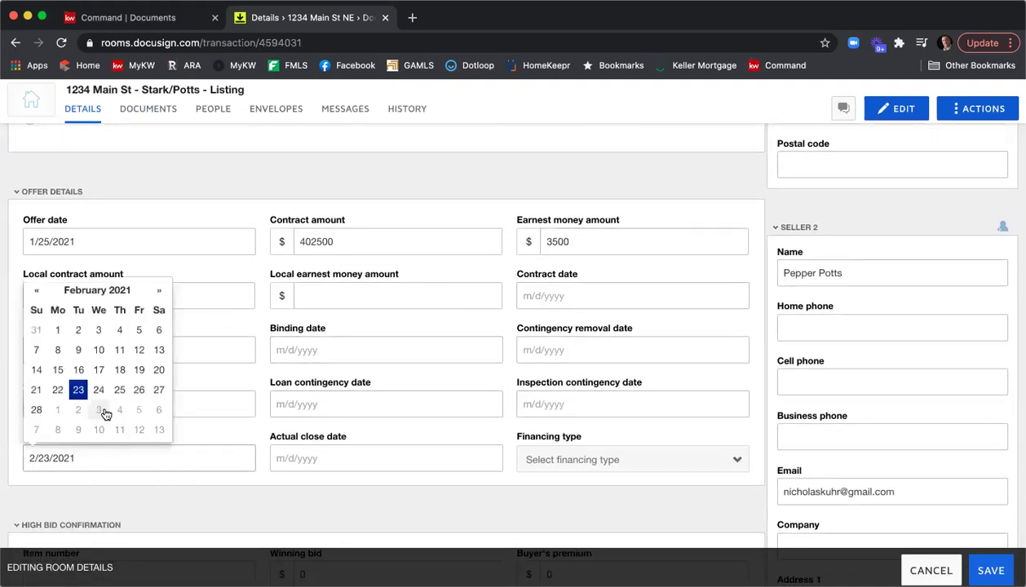
click(140, 391)
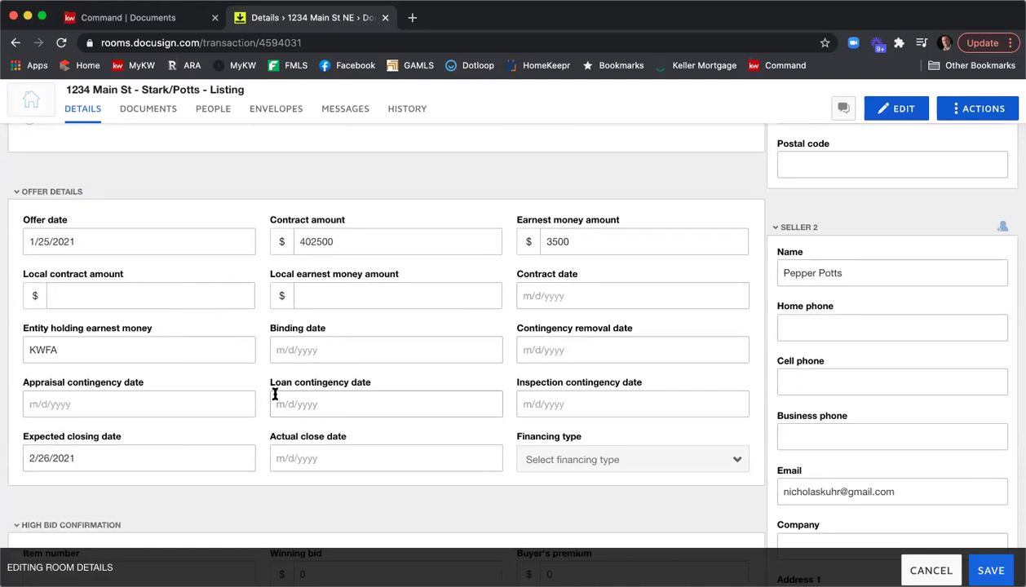
scroll(255, 342, down, 4)
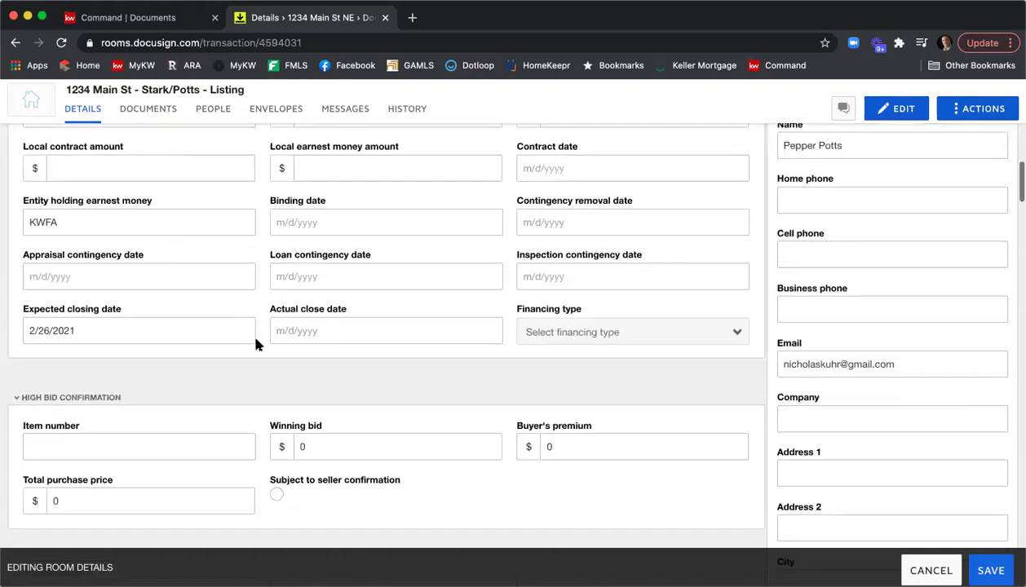
scroll(255, 344, down, 4)
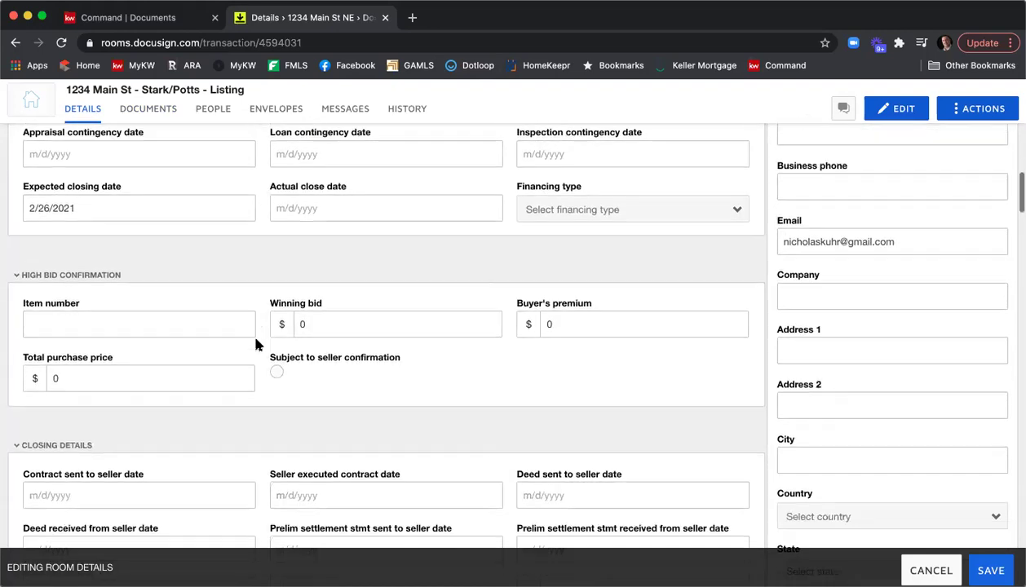
scroll(259, 344, down, 2)
scroll(258, 343, down, 2)
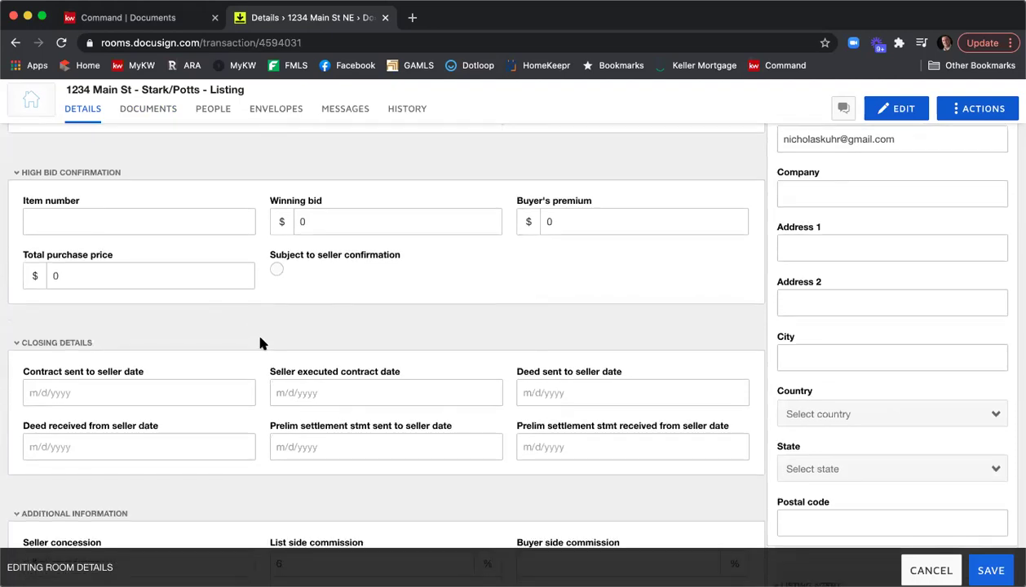
scroll(261, 344, down, 2)
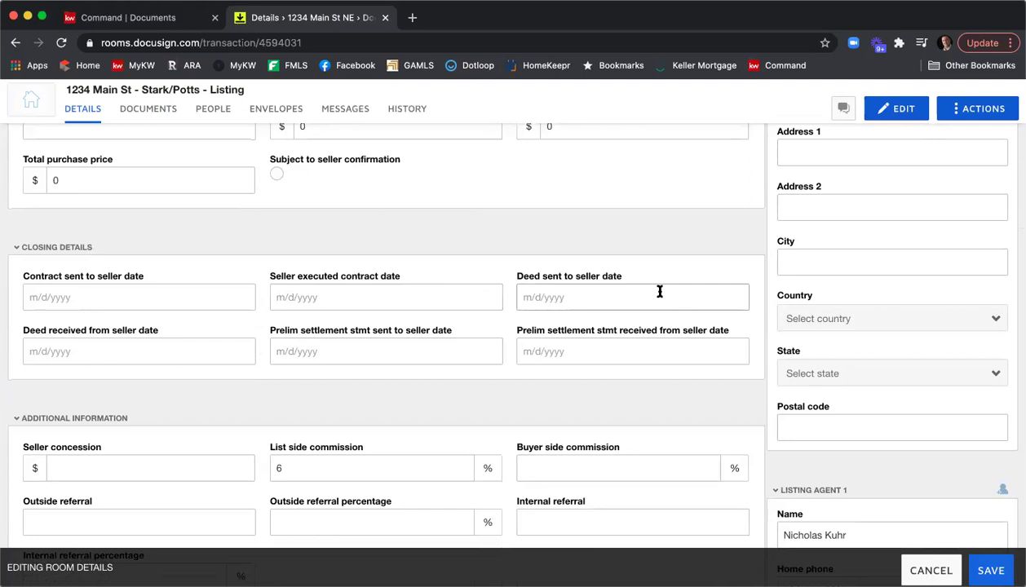
scroll(663, 293, down, 15)
scroll(666, 298, down, 10)
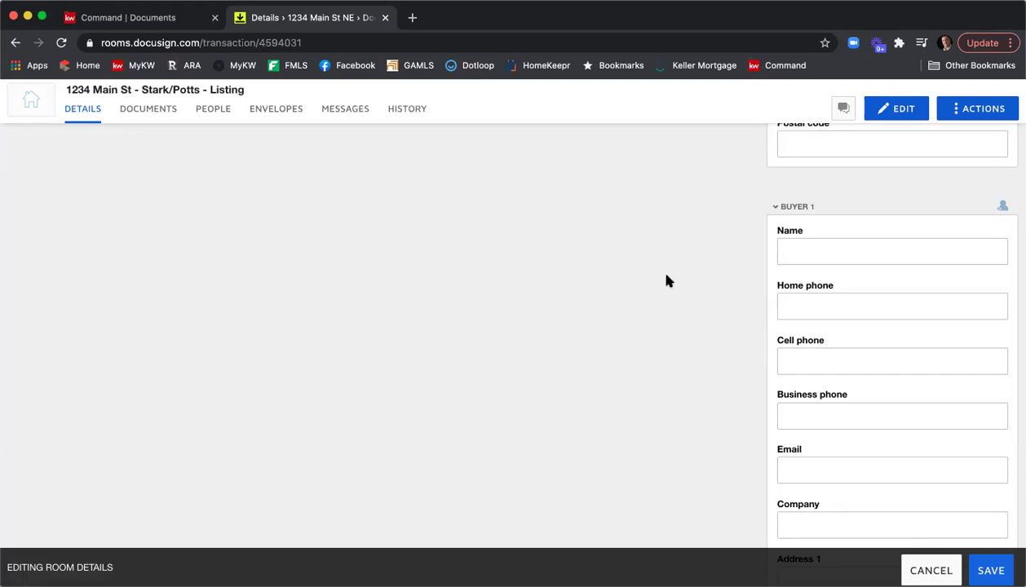
scroll(665, 276, down, 7)
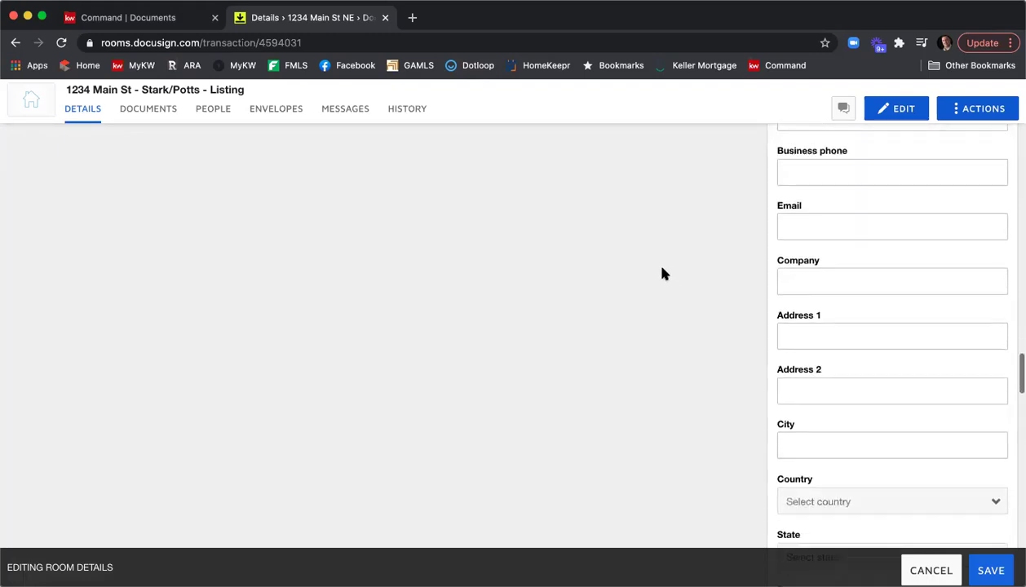
scroll(662, 274, down, 10)
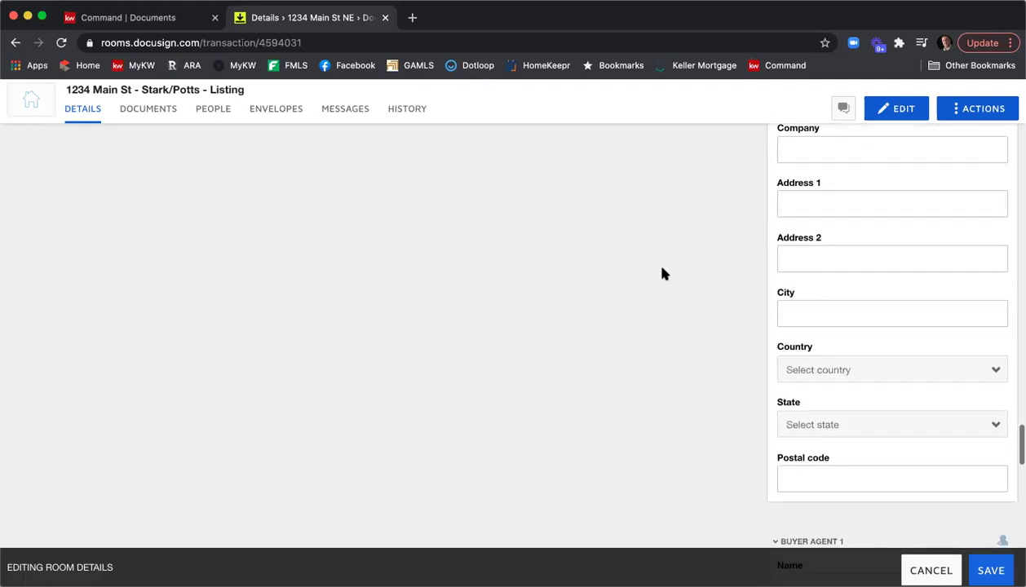
scroll(662, 274, down, 2)
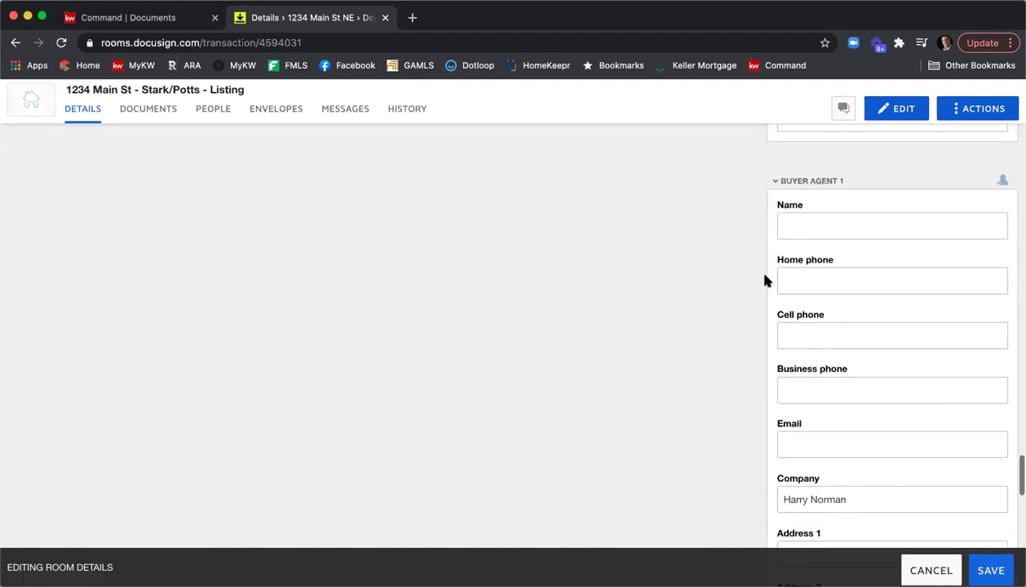
scroll(815, 326, down, 3)
Step: Replace Buyer Agent 1's company with Ansley Atlanta
drag(847, 378, 759, 383)
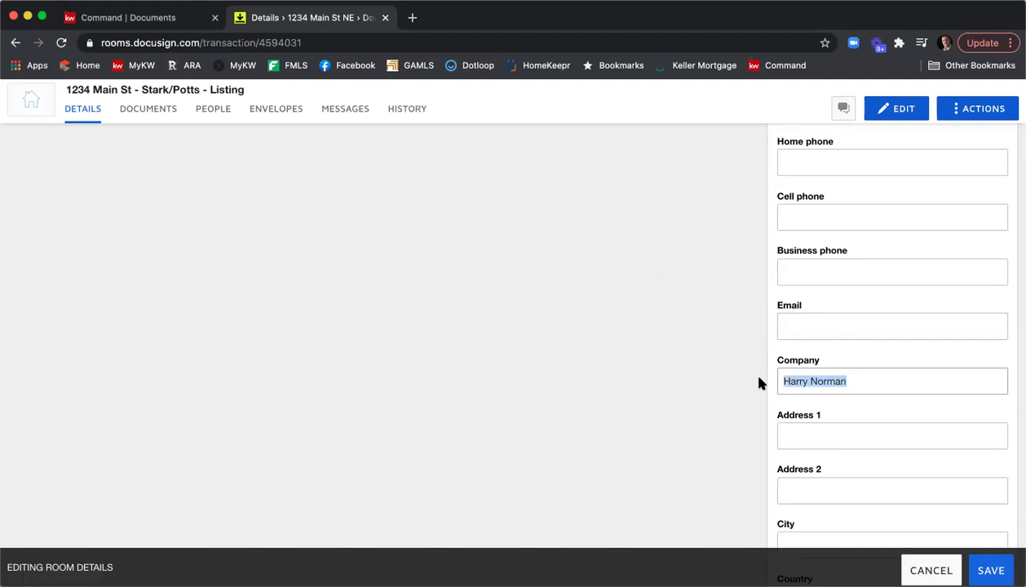
text(Ansley Atl)
key(BackSpace)
text(lanta)
scroll(816, 245, up, 2)
Step: Enter Buyer Agent 1's name and e-mail address, and save the room details
click(796, 194)
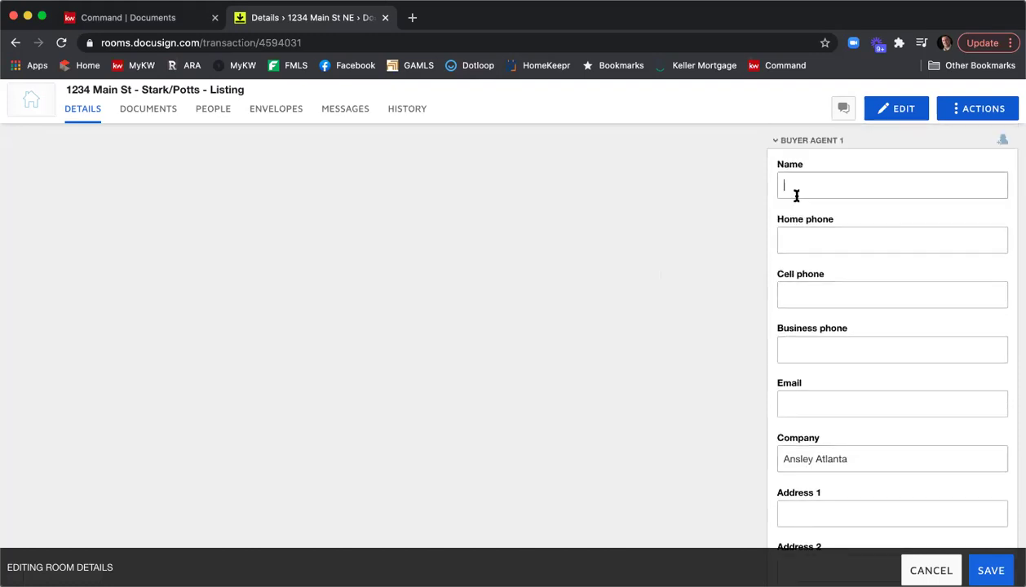
text(John Smith)
click(817, 404)
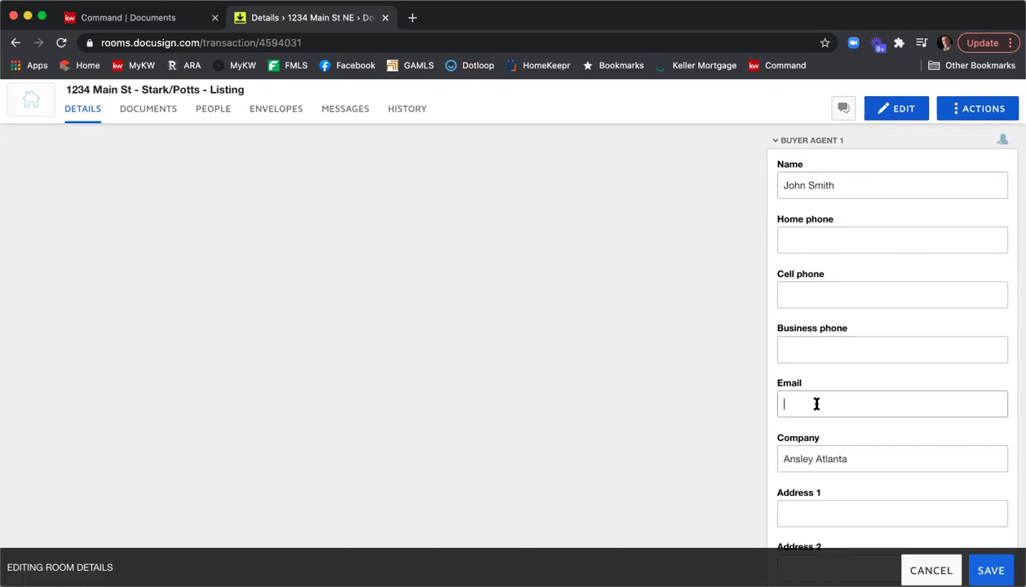
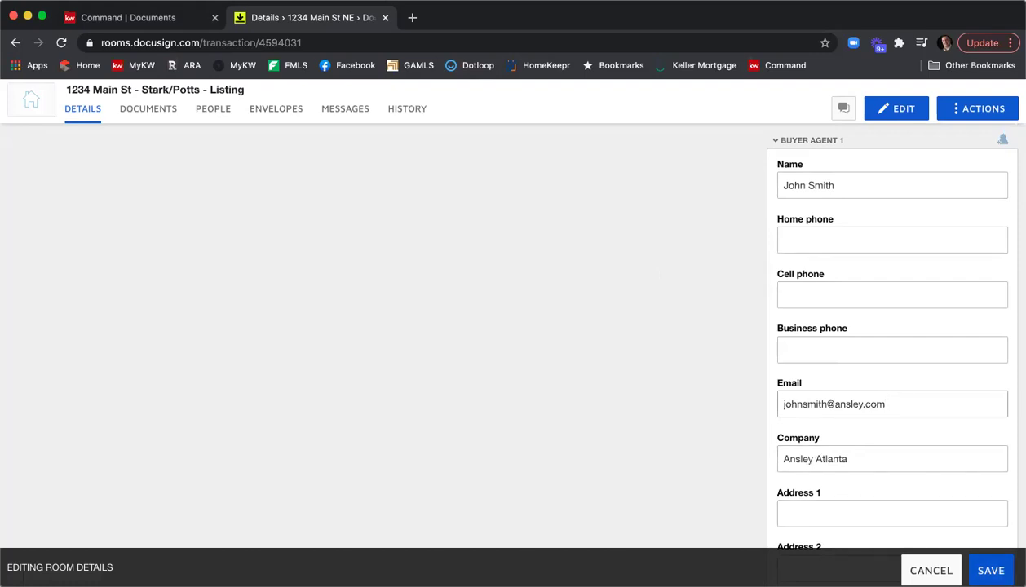
click(968, 567)
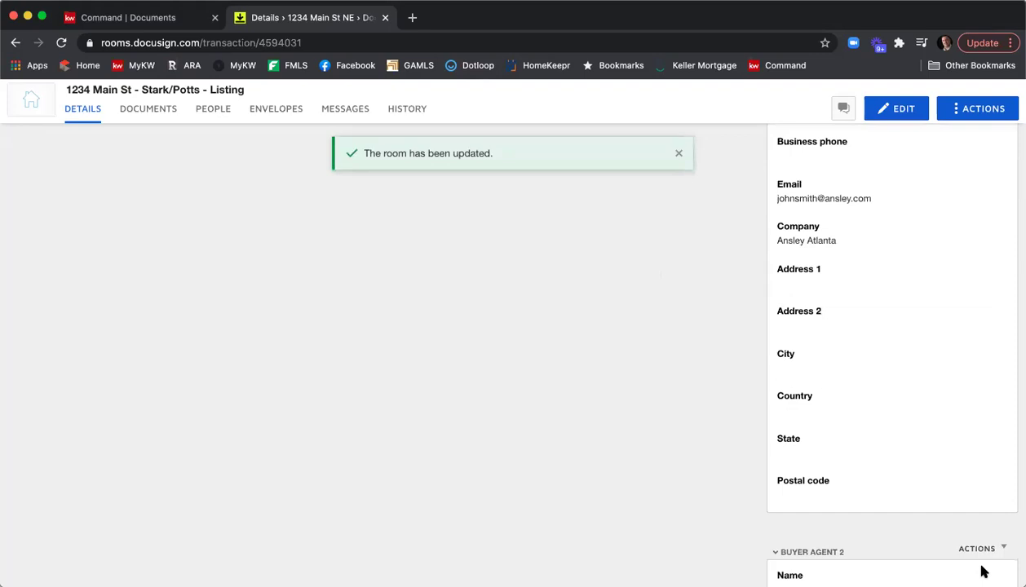
click(152, 112)
Step: Open the Purchase and Sale Agreement F201 form and change Seller's Contribution at Closing from 5000 to 2500
scroll(525, 289, down, 5)
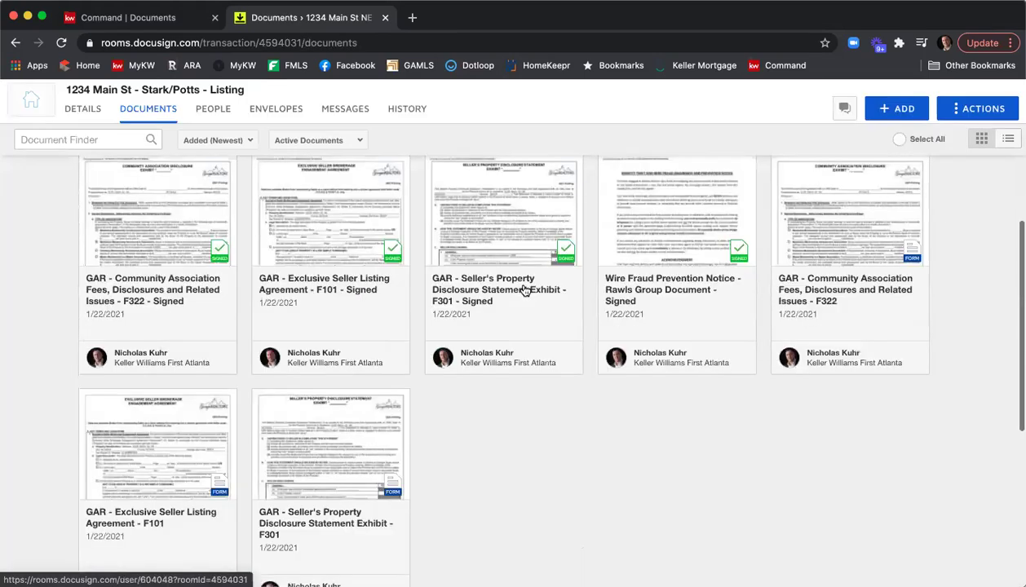
scroll(526, 291, down, 4)
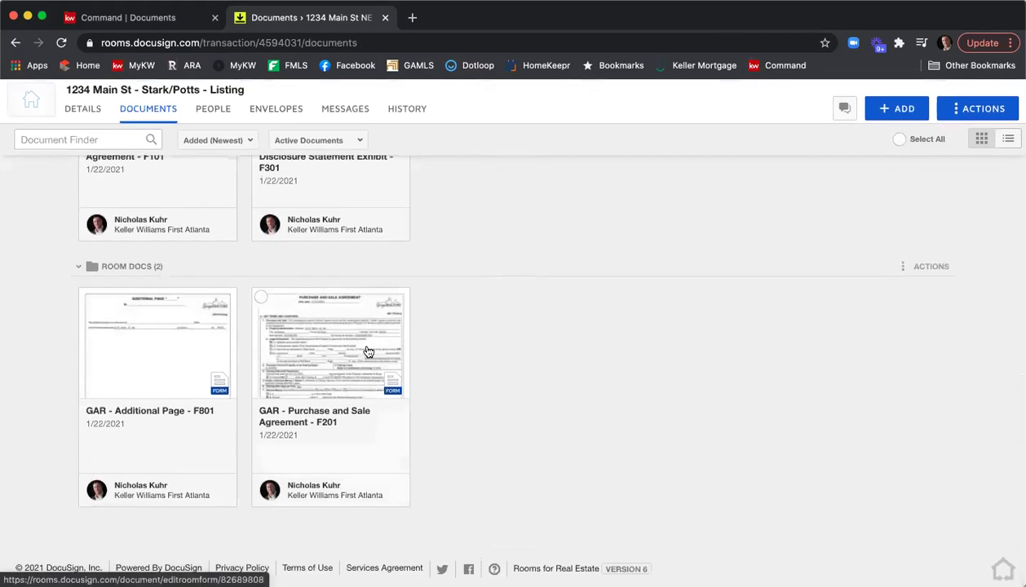
click(331, 351)
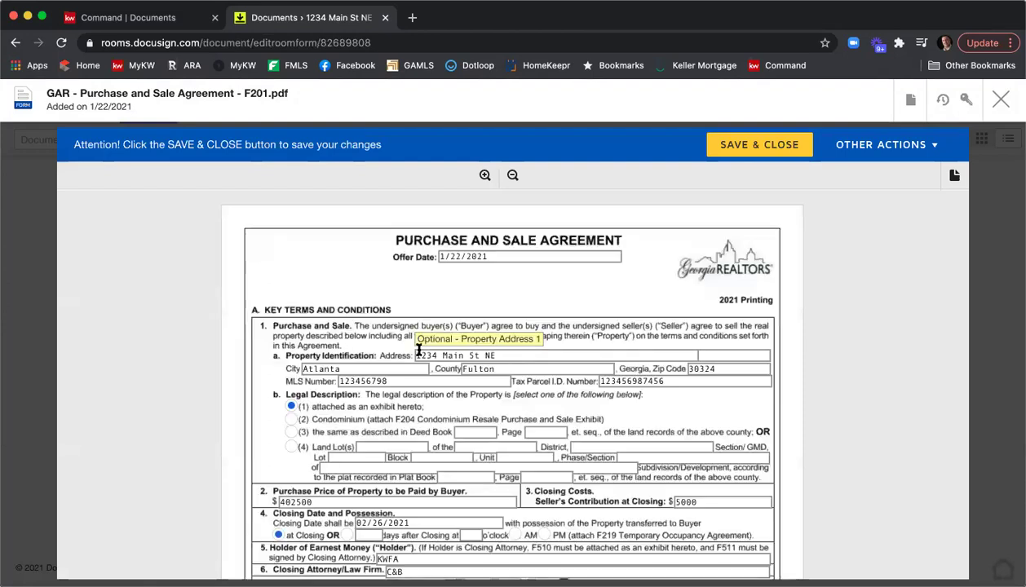
scroll(577, 397, down, 1)
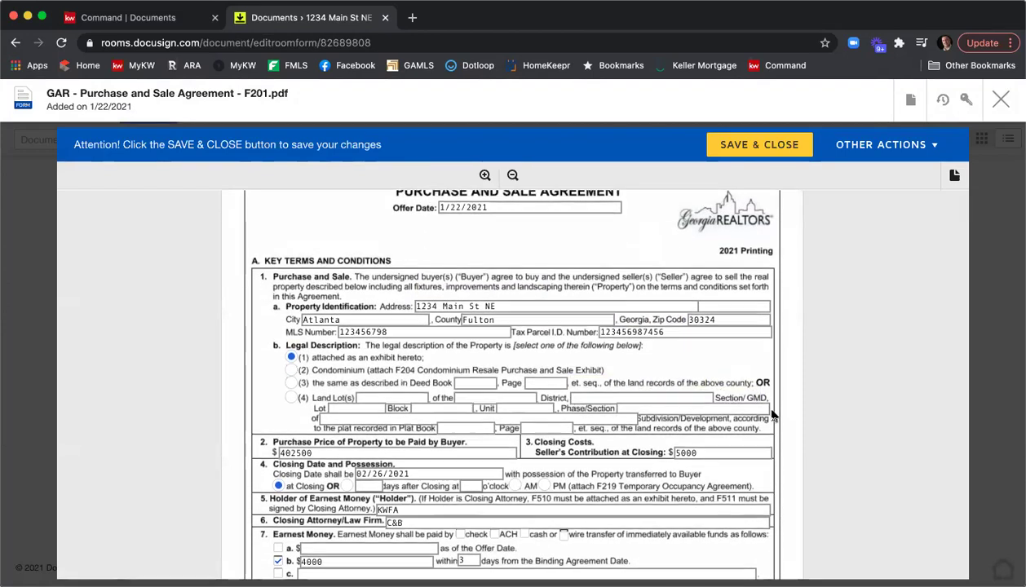
scroll(539, 399, down, 1)
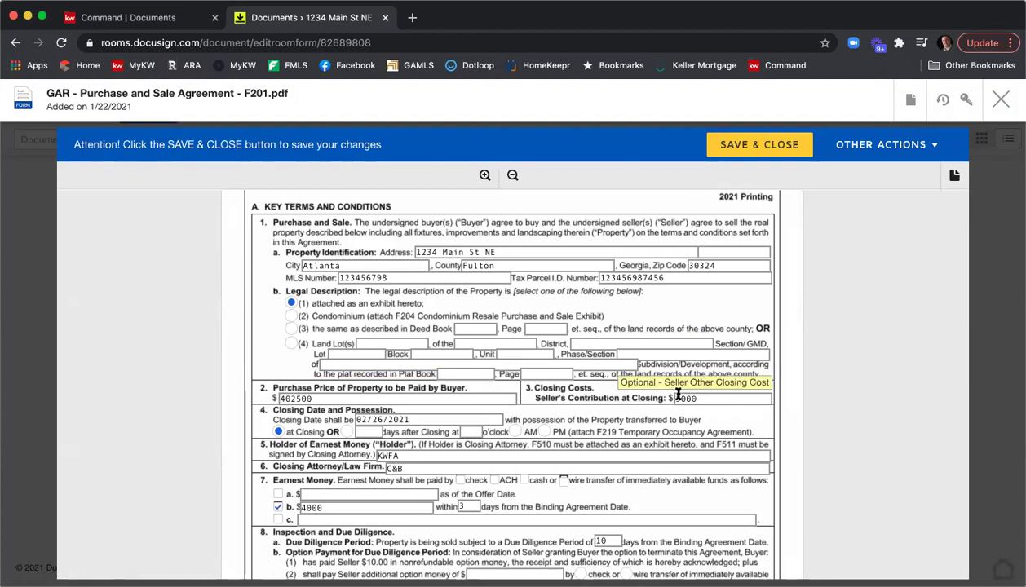
click(670, 398)
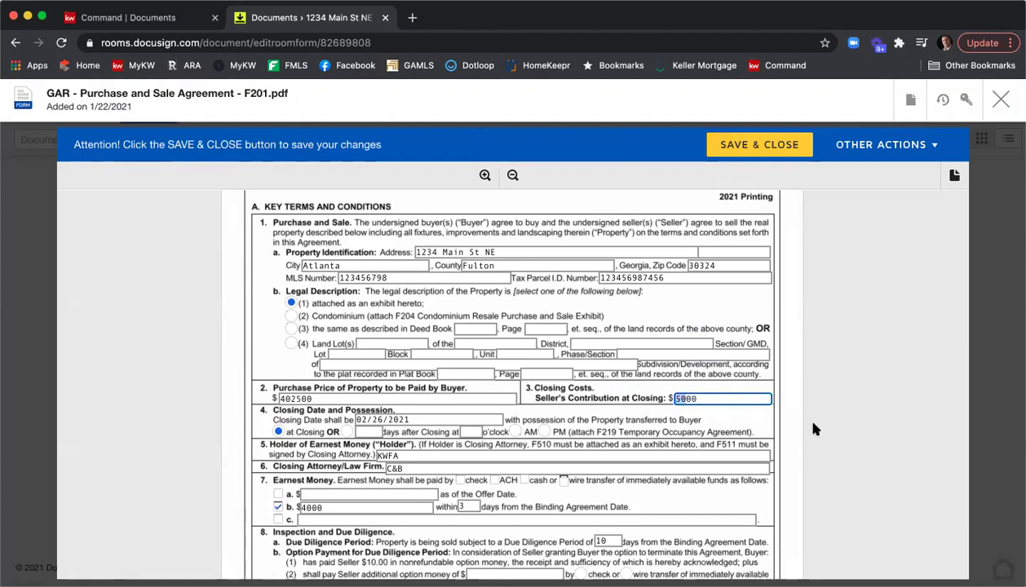
key(Delete)
key(Delete)
text(25)
scroll(891, 400, down, 1)
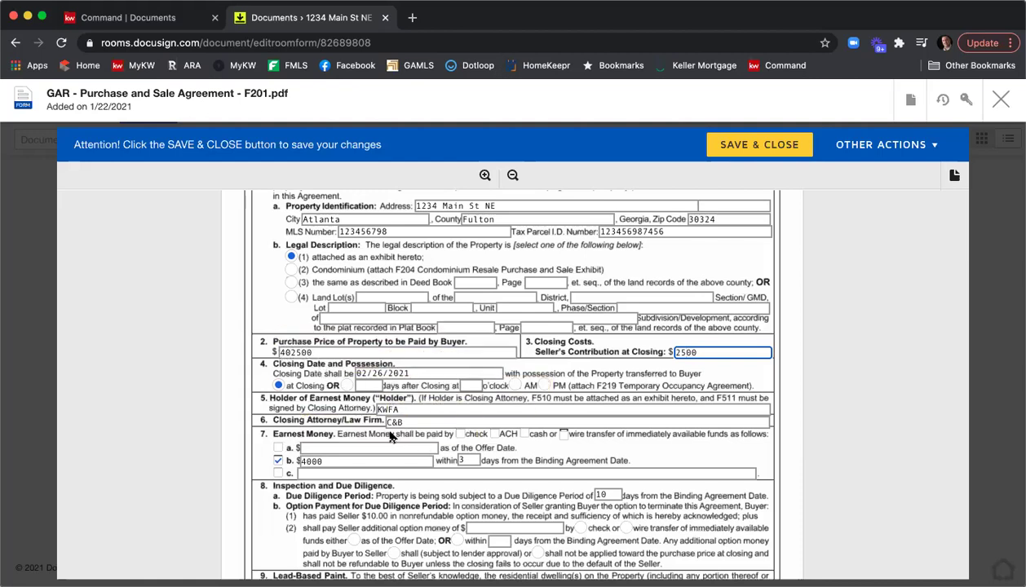
Step: Mark earnest money as paid by check and change the offer expiration from 1/23/2020 to 1/27/2020
click(460, 434)
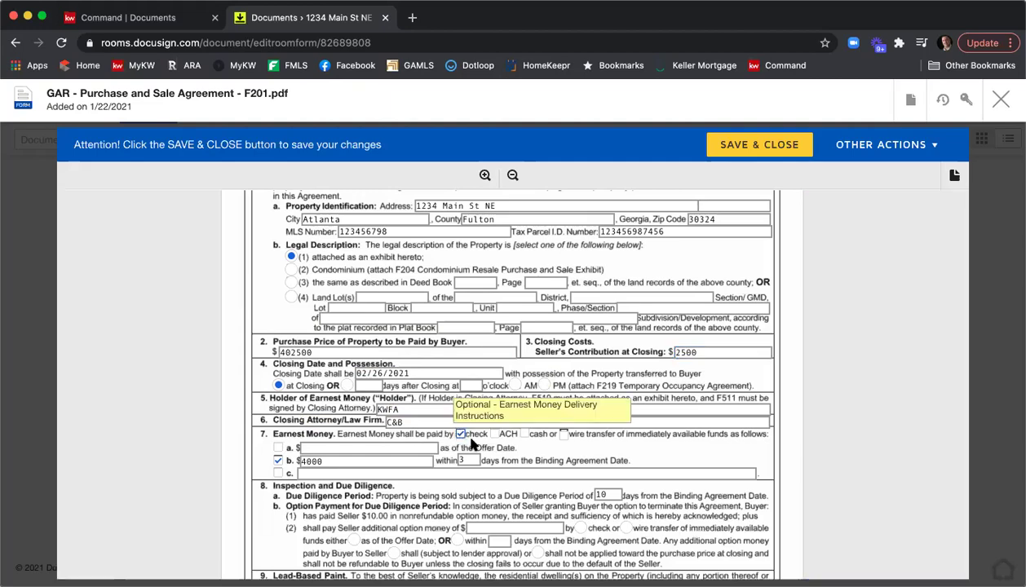
scroll(767, 443, down, 3)
scroll(785, 443, down, 2)
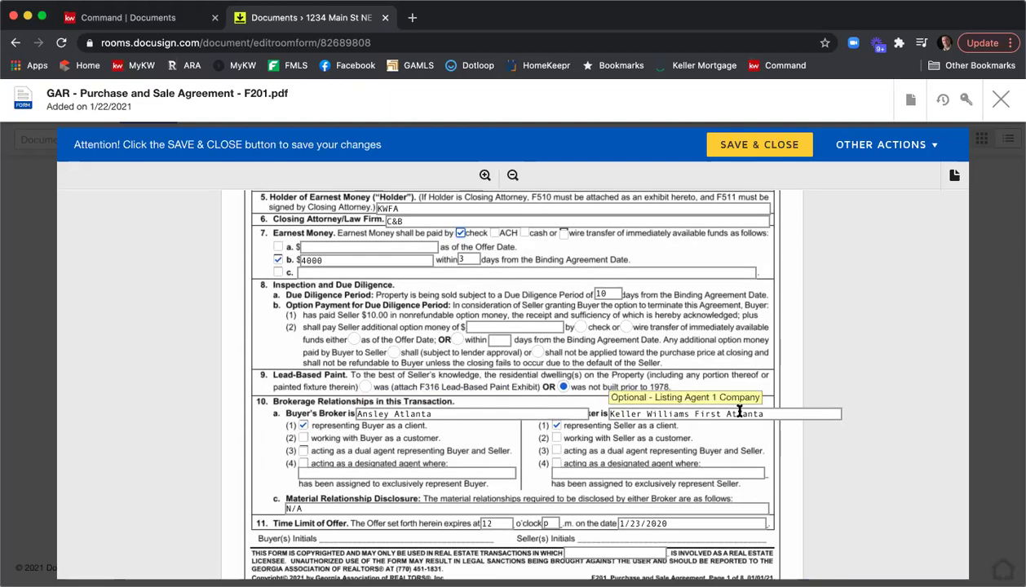
scroll(783, 430, down, 2)
scroll(793, 435, down, 1)
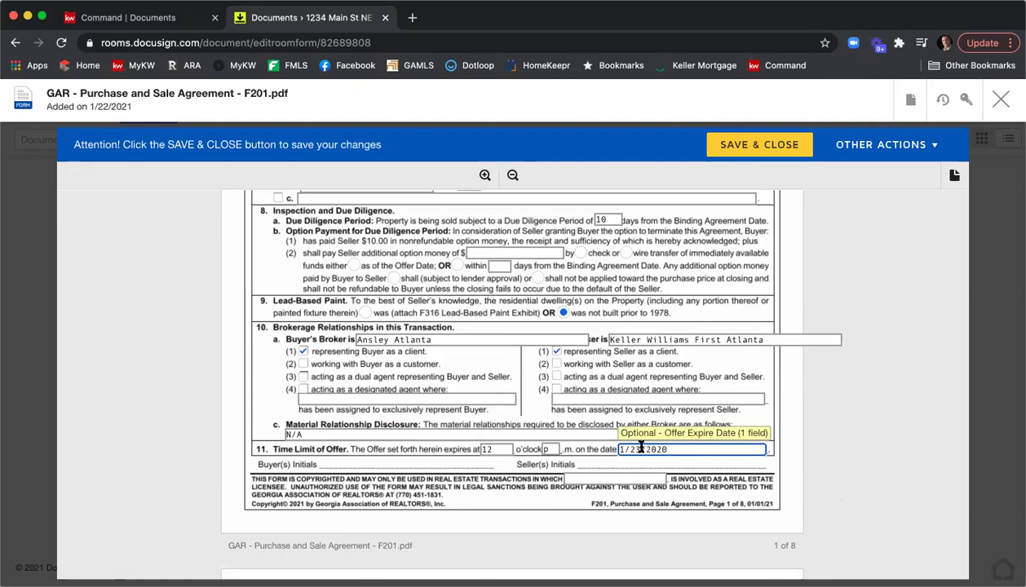
click(641, 450)
key(BackSpace)
text(7)
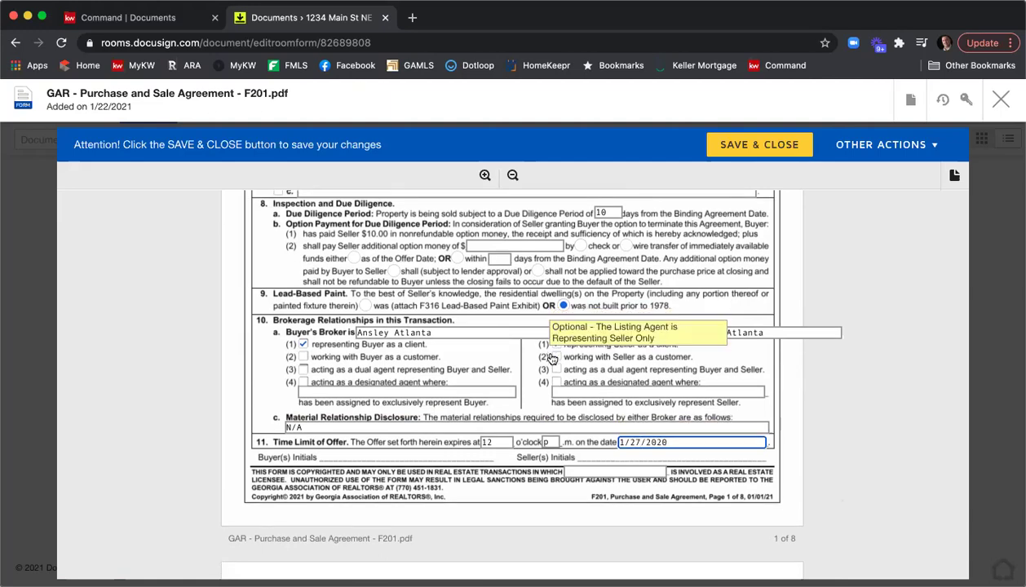
Step: Select all the existing Special Stipulations text
scroll(557, 359, down, 15)
scroll(552, 357, down, 10)
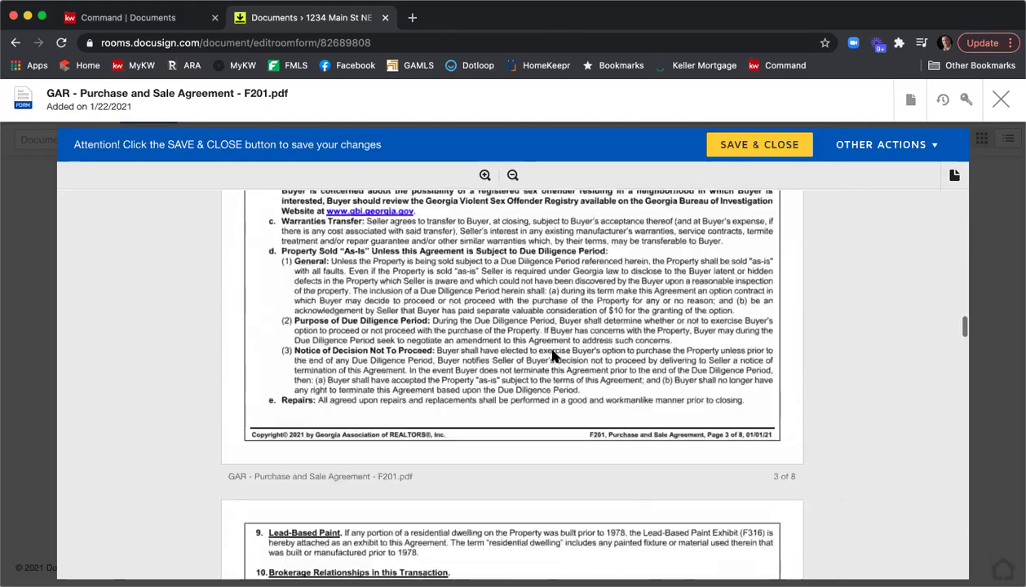
scroll(553, 360, down, 15)
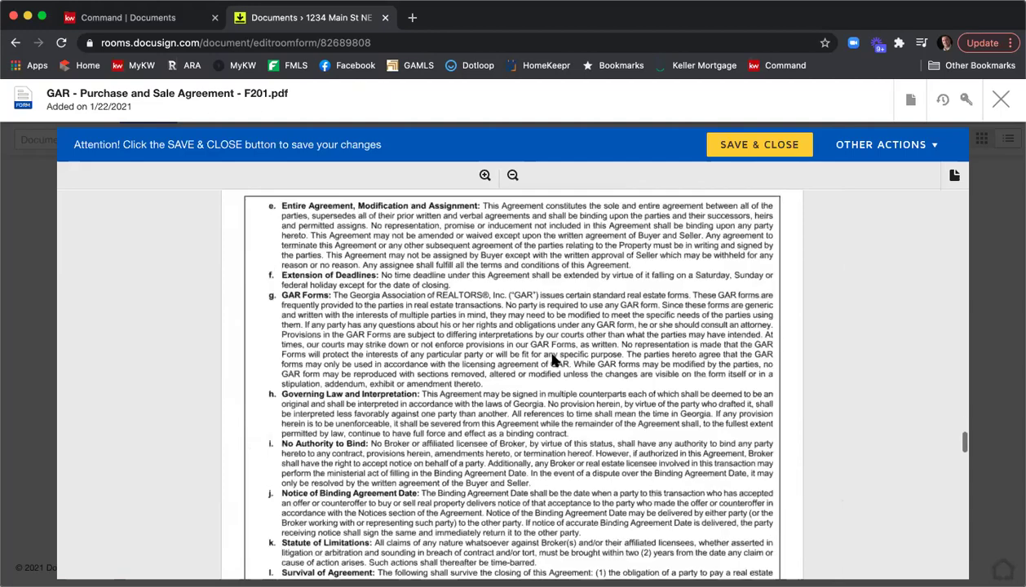
scroll(552, 360, down, 15)
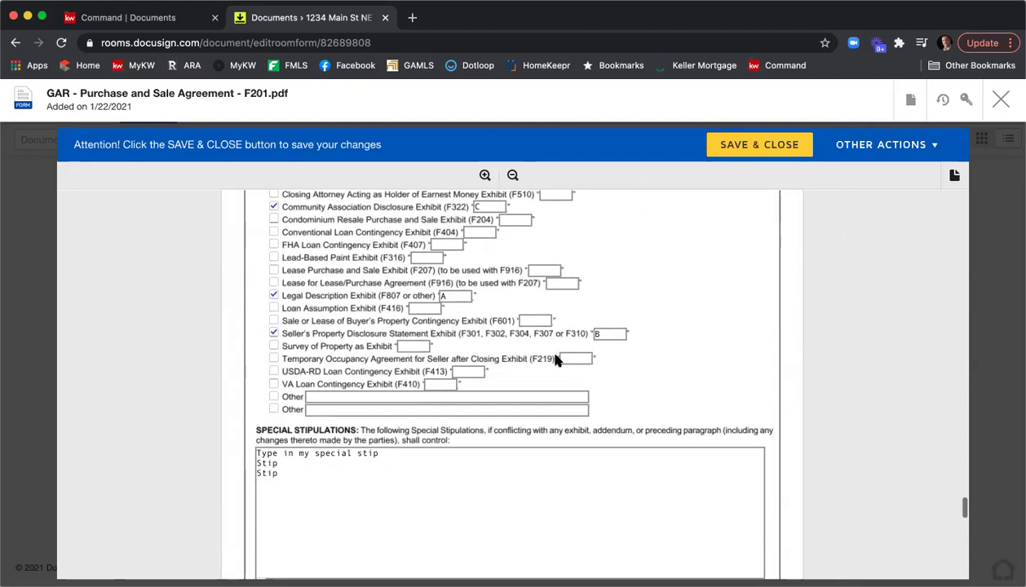
drag(289, 472, 228, 443)
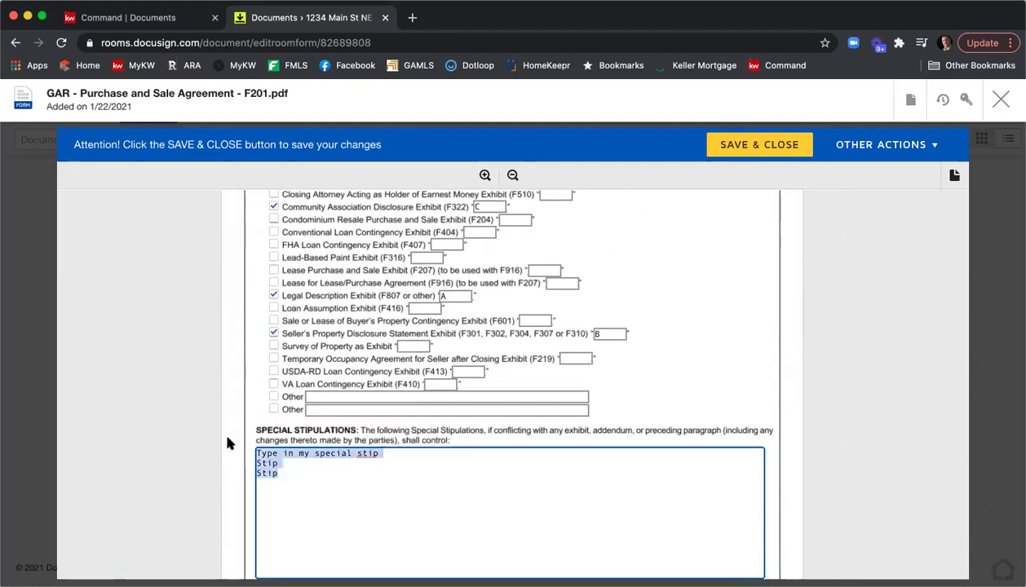
Step: Replace the Special Stipulations with 'New stips' and save and close the F201 form
text(New stips)
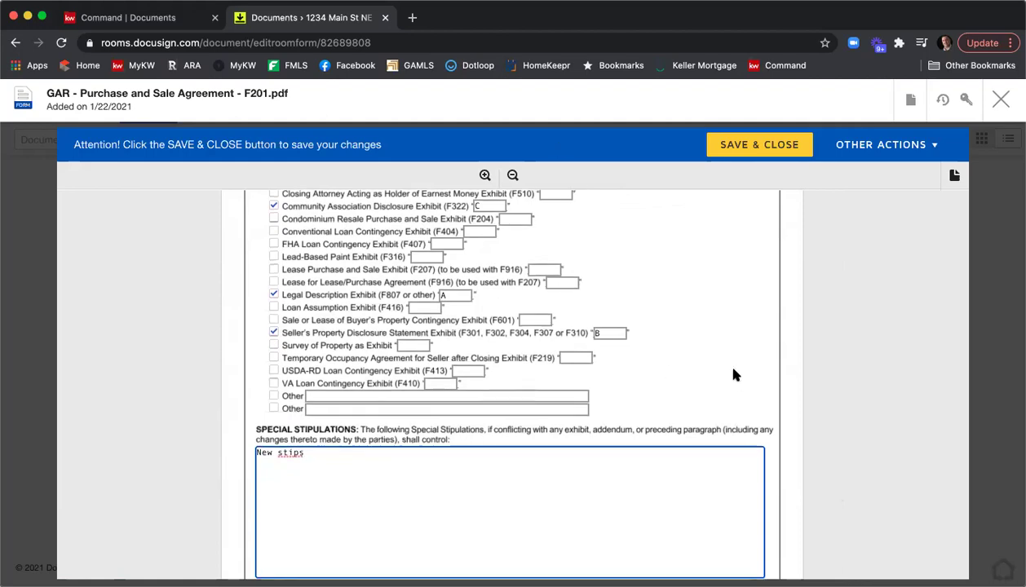
scroll(732, 375, down, 10)
scroll(830, 395, down, 3)
scroll(830, 395, down, 2)
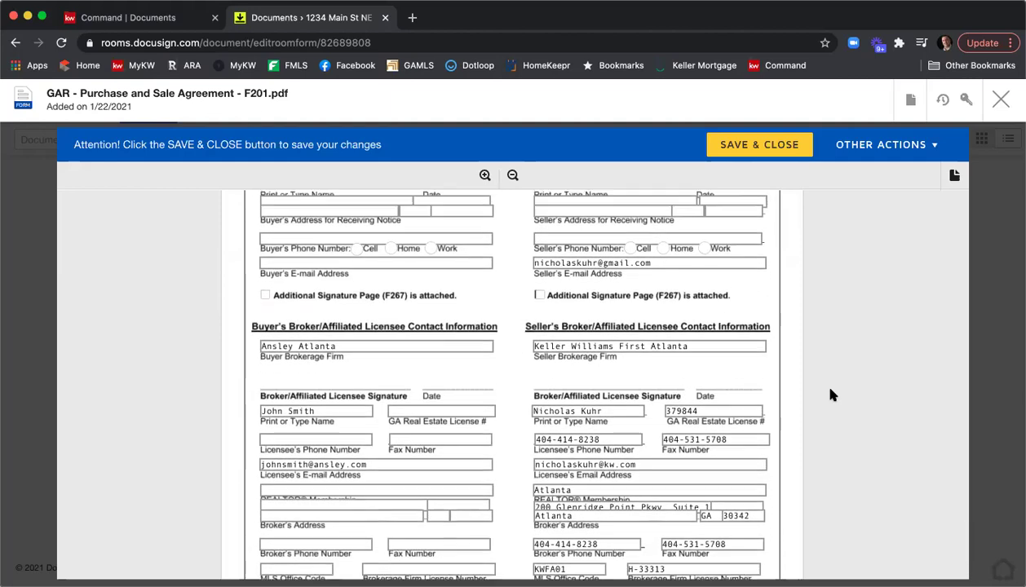
scroll(830, 394, up, 2)
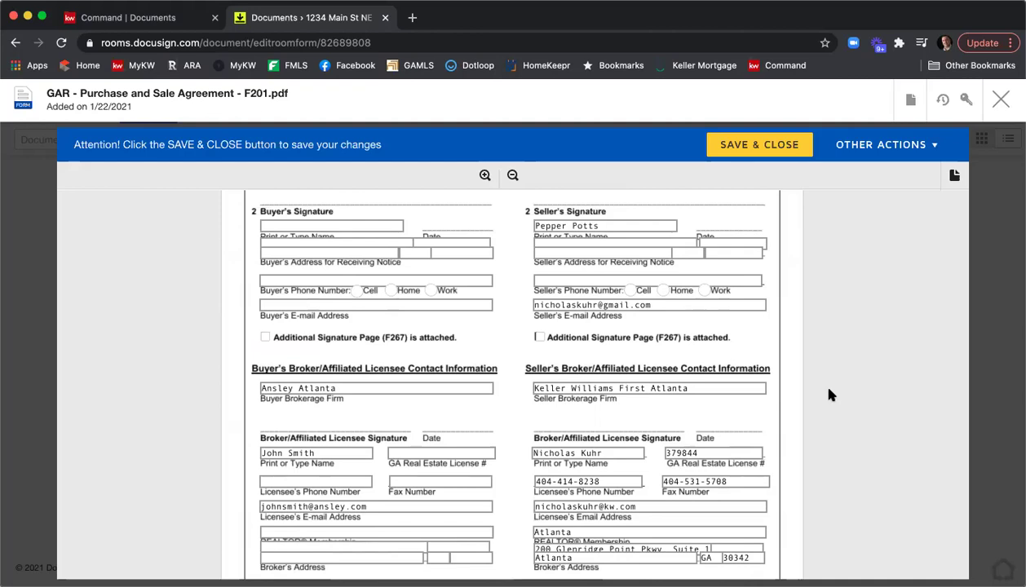
scroll(831, 395, down, 4)
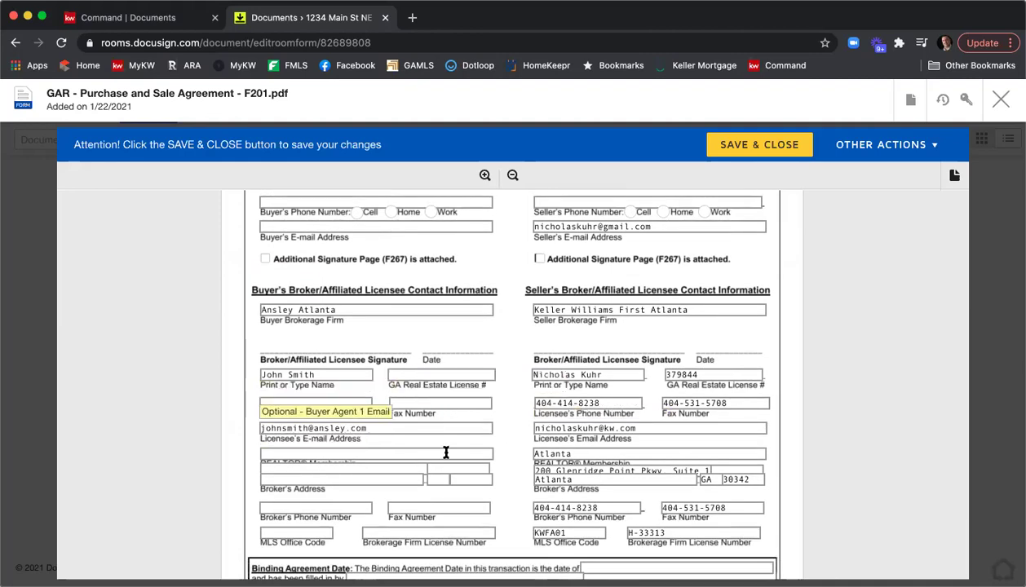
scroll(542, 401, down, 3)
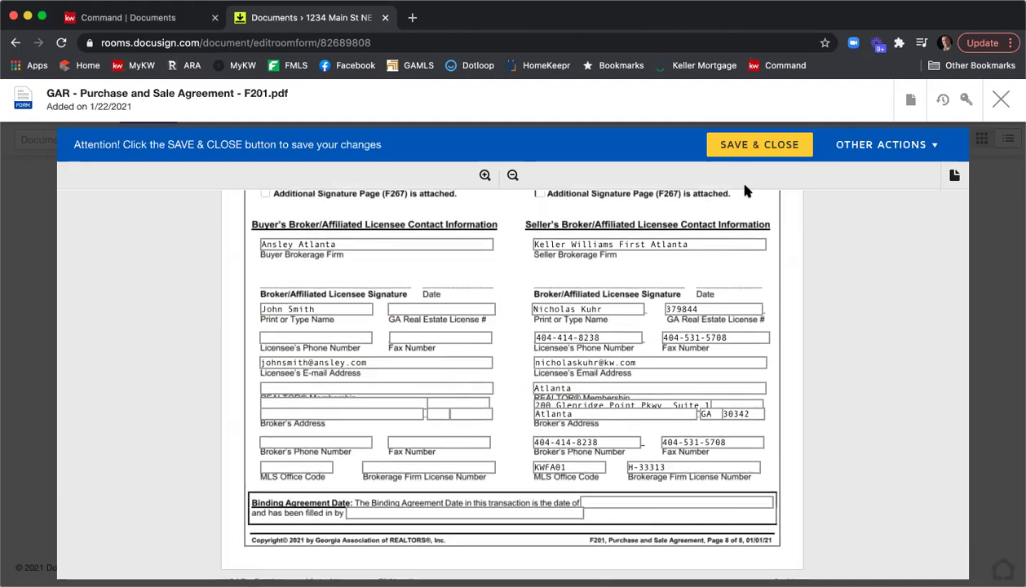
click(751, 149)
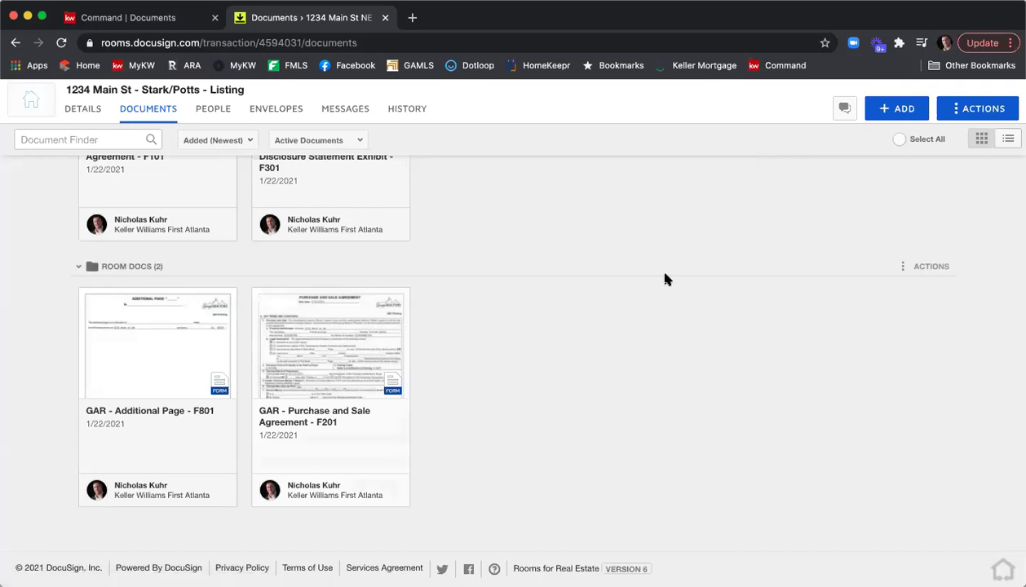
click(894, 112)
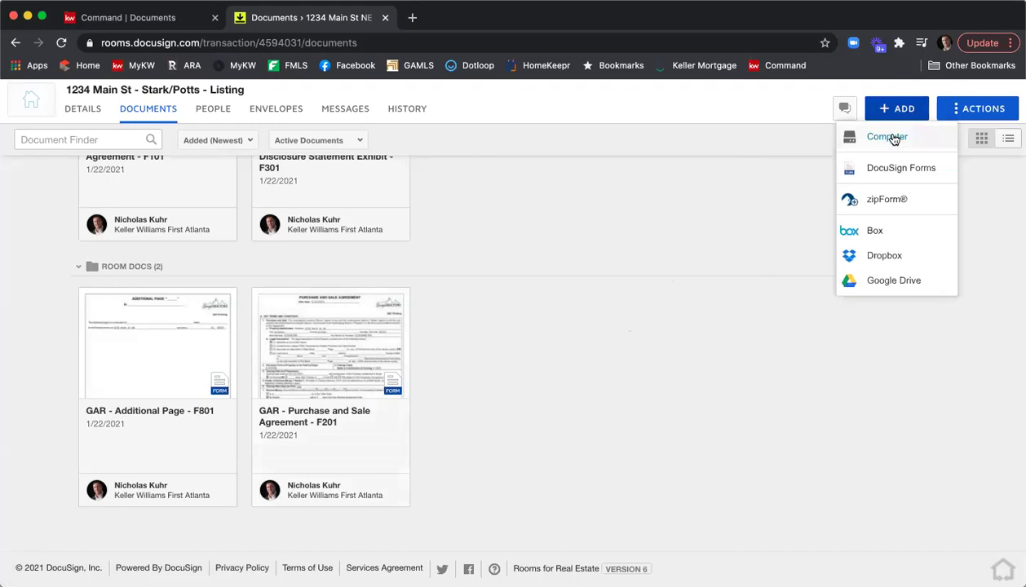
click(893, 139)
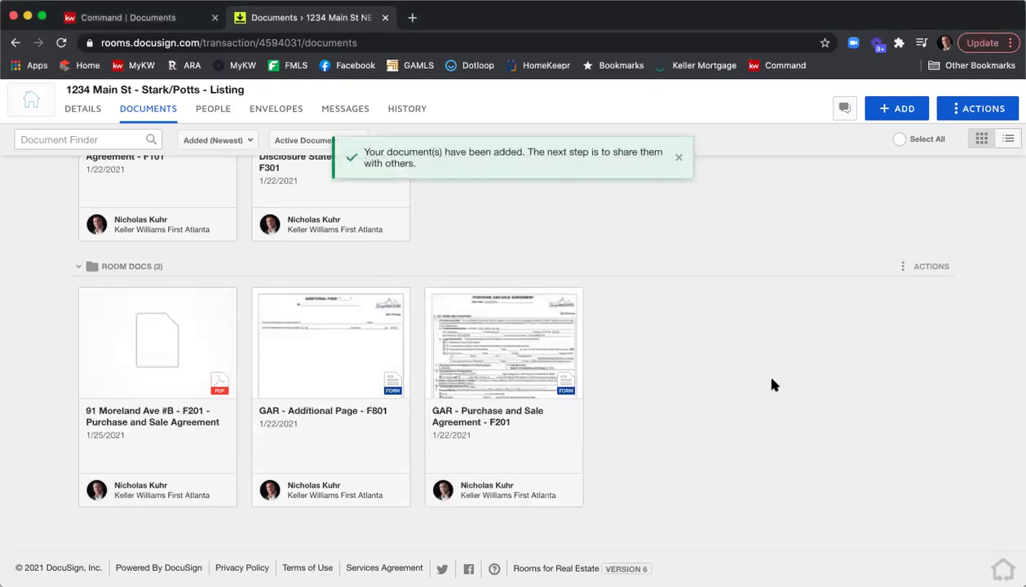
Step: Review the emailed purchase agreement PDF in preview, then select its card
click(147, 358)
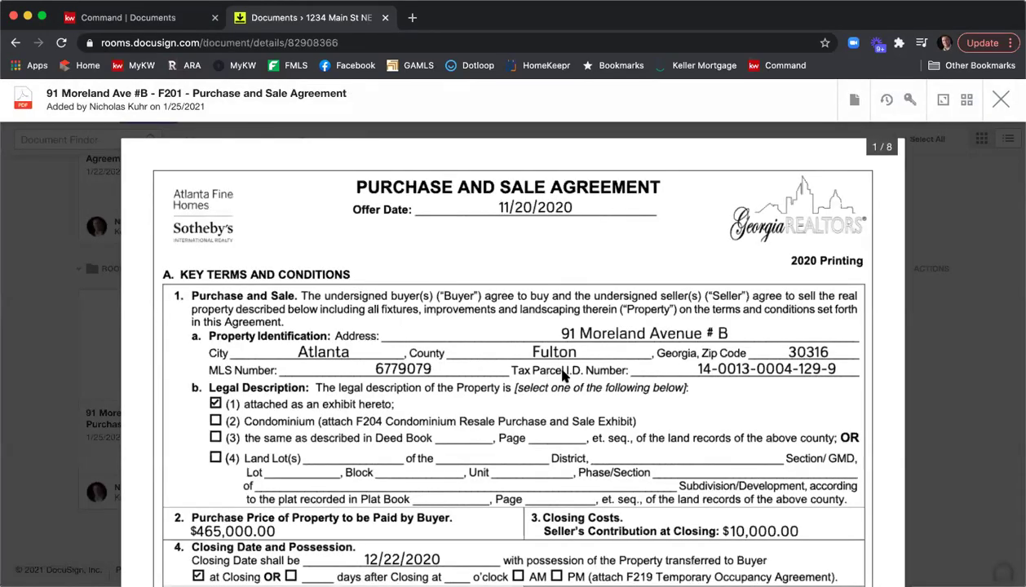
scroll(563, 375, down, 10)
scroll(569, 377, down, 5)
scroll(816, 293, down, 1)
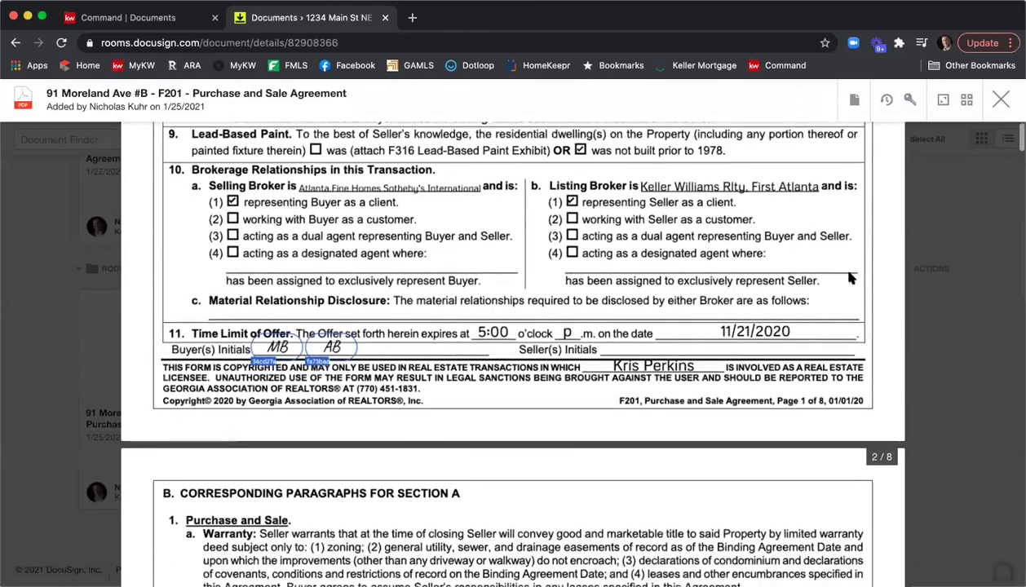
click(1004, 99)
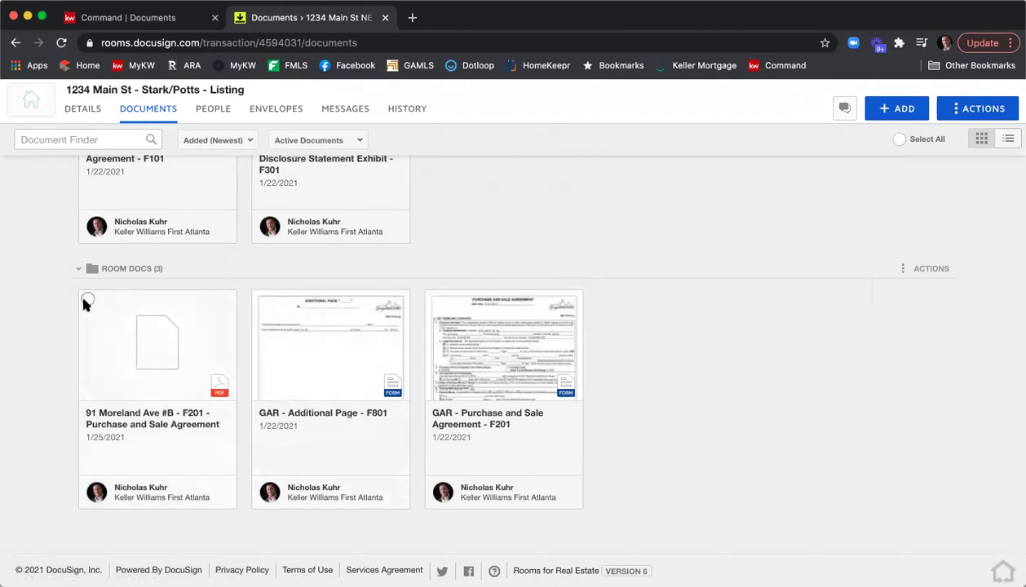
click(87, 300)
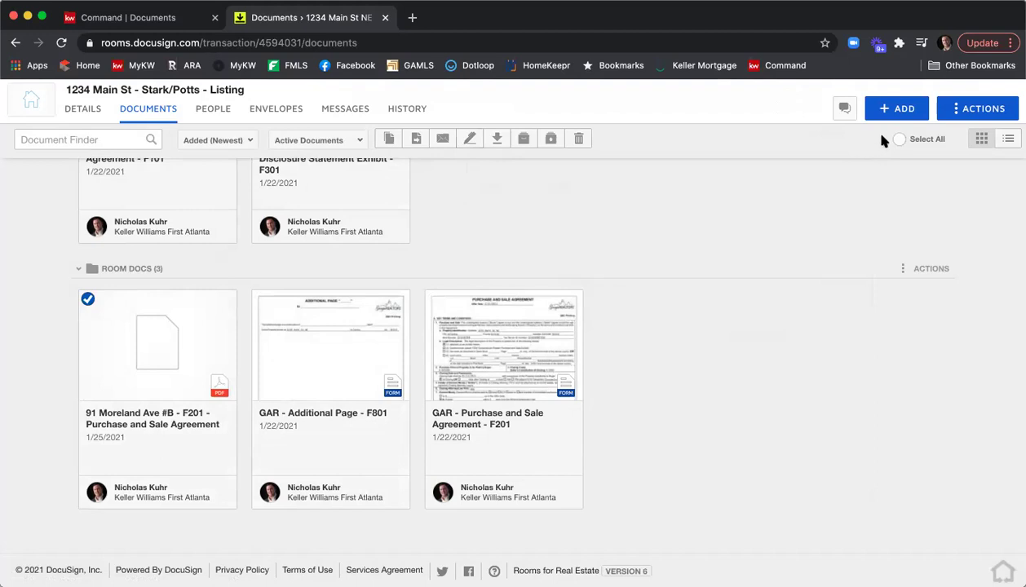
Step: Add the Counteroffer F249 form from the GAR DocuSign Forms library, found by searching 'Counter'
click(897, 109)
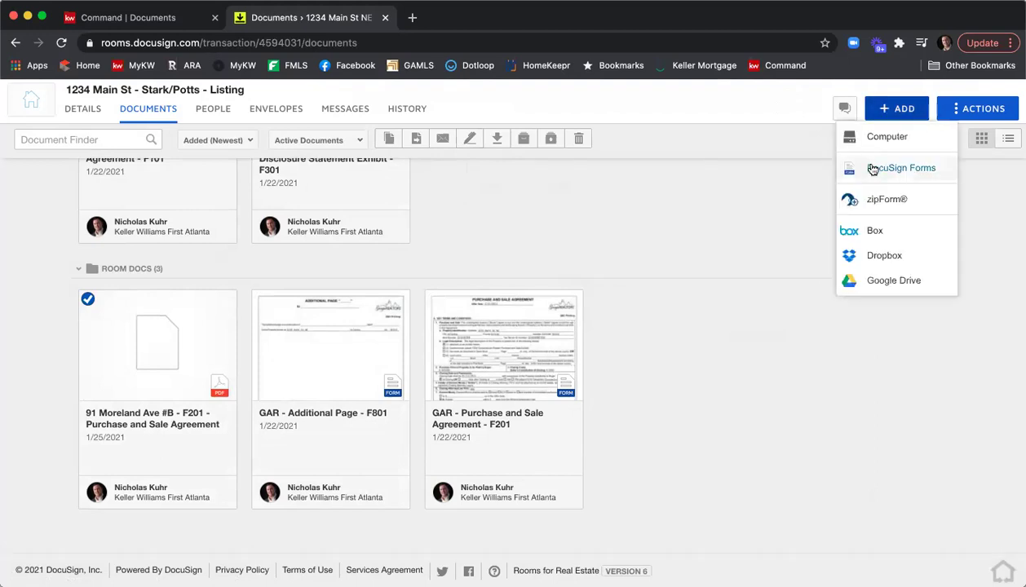
click(871, 169)
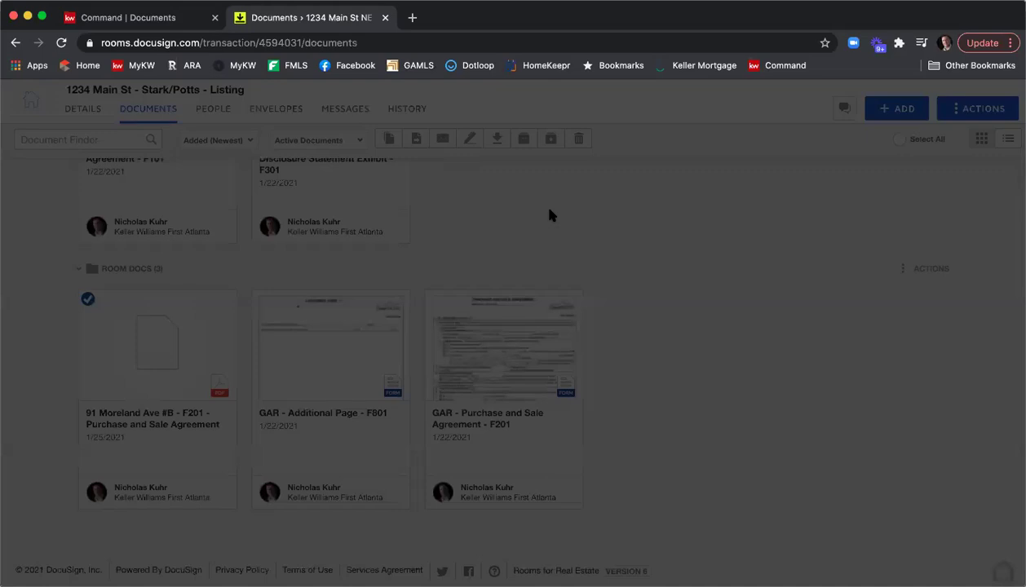
click(451, 203)
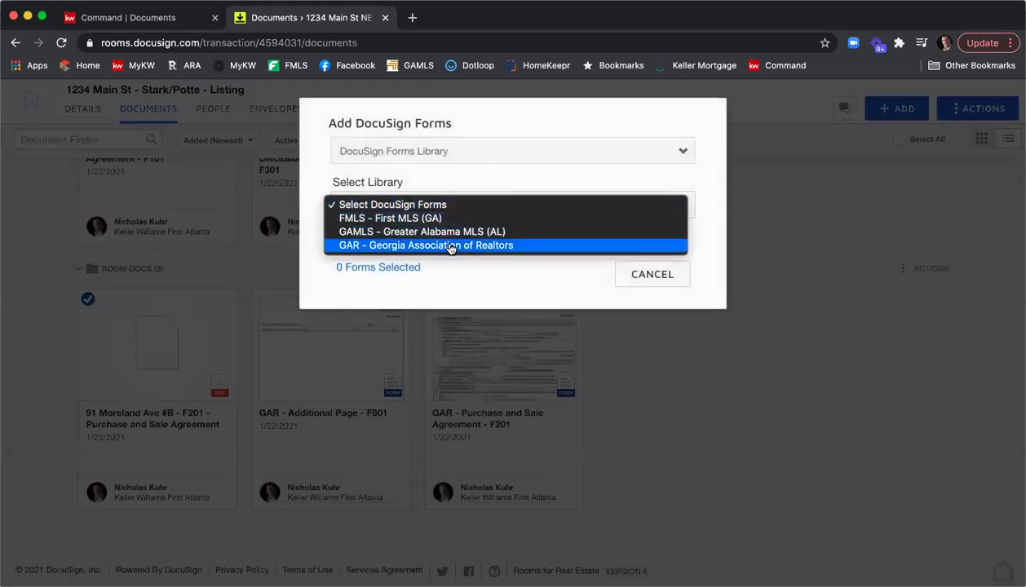
click(451, 245)
click(399, 236)
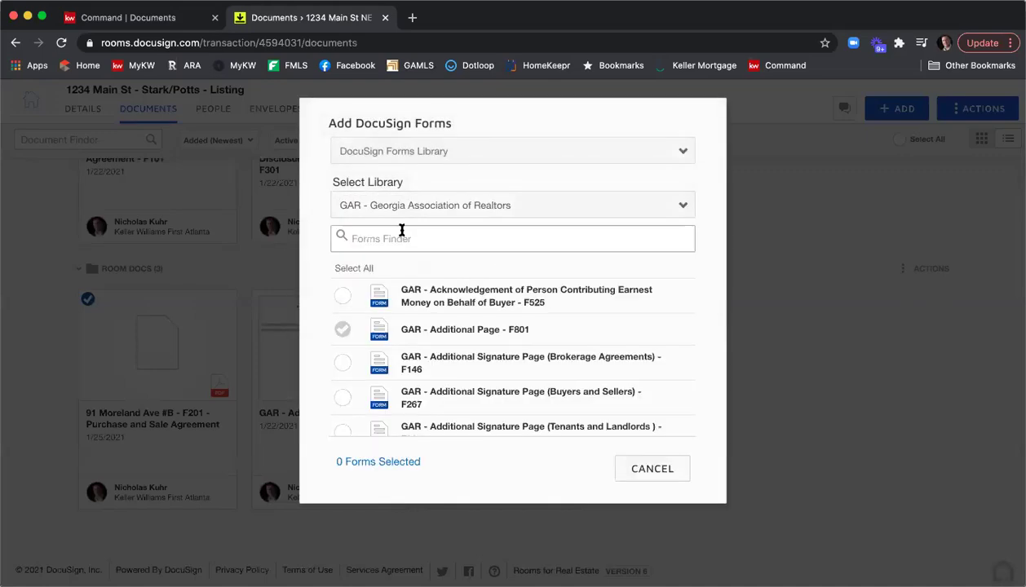
text(Counter)
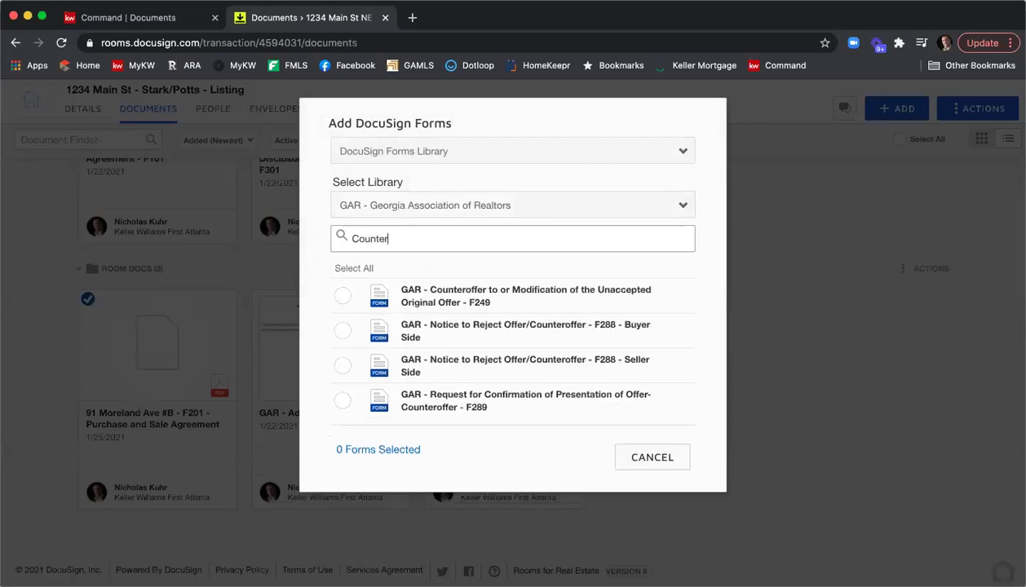
click(342, 298)
click(552, 458)
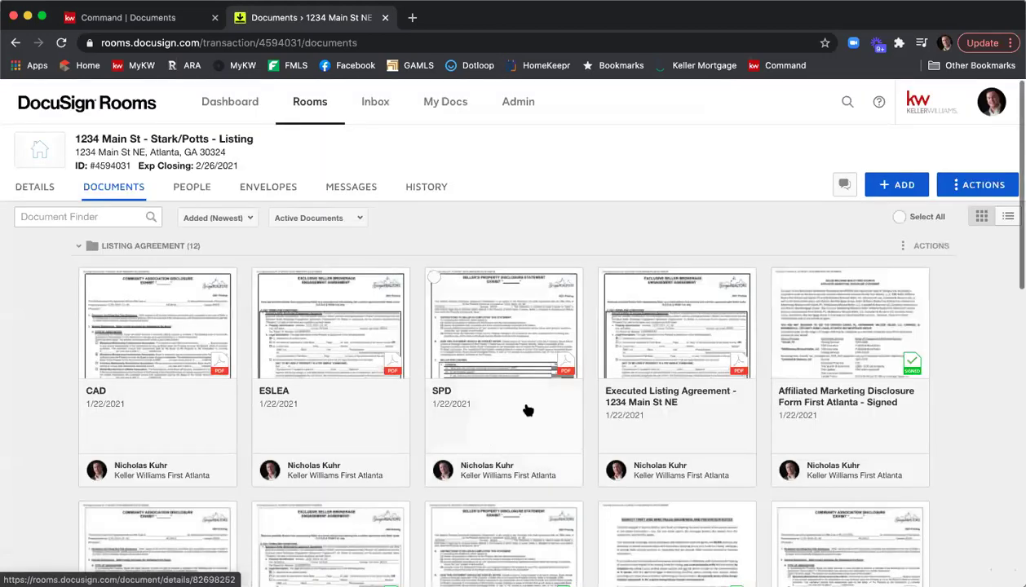
scroll(479, 247, down, 5)
scroll(477, 246, down, 3)
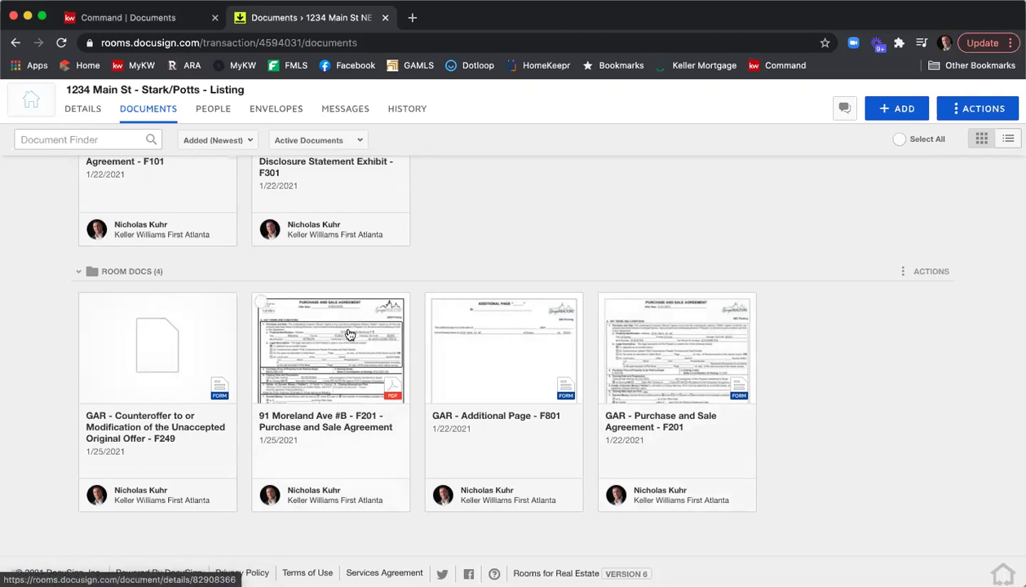
Step: Scroll through the room's documents, then switch to the KW Command Documents browser tab
scroll(393, 339, up, 5)
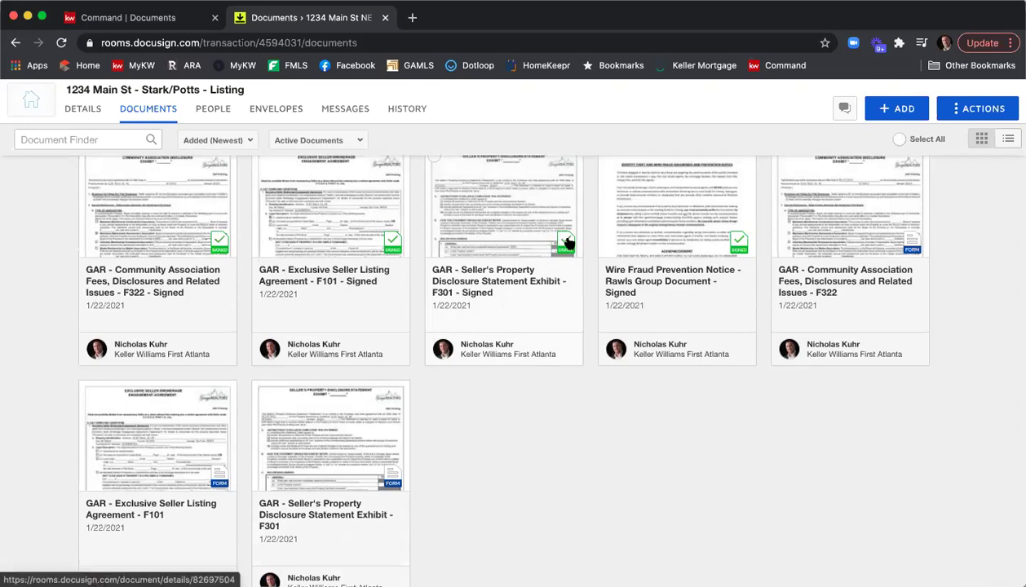
scroll(563, 257, up, 1)
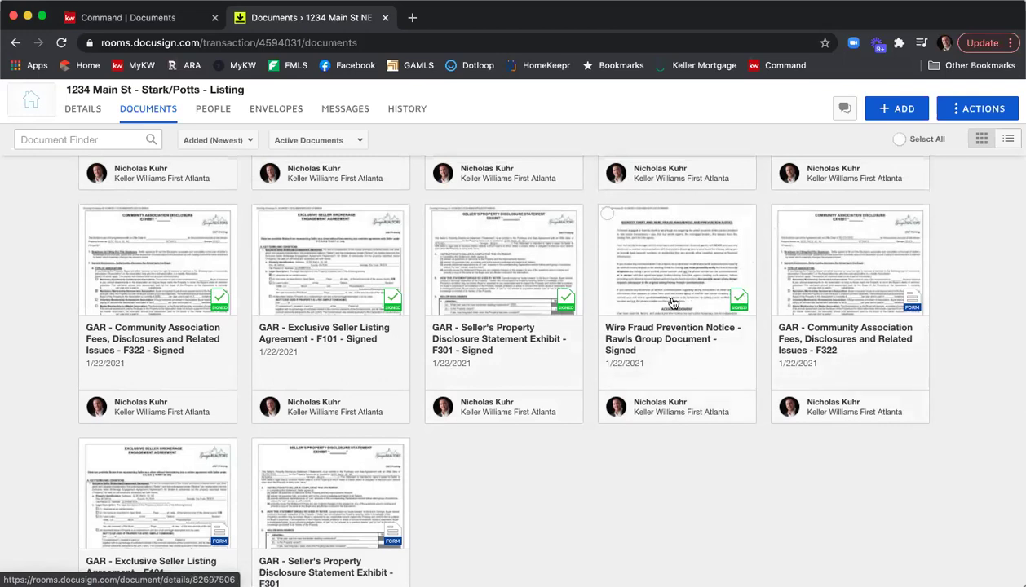
scroll(671, 300, down, 5)
scroll(669, 302, down, 2)
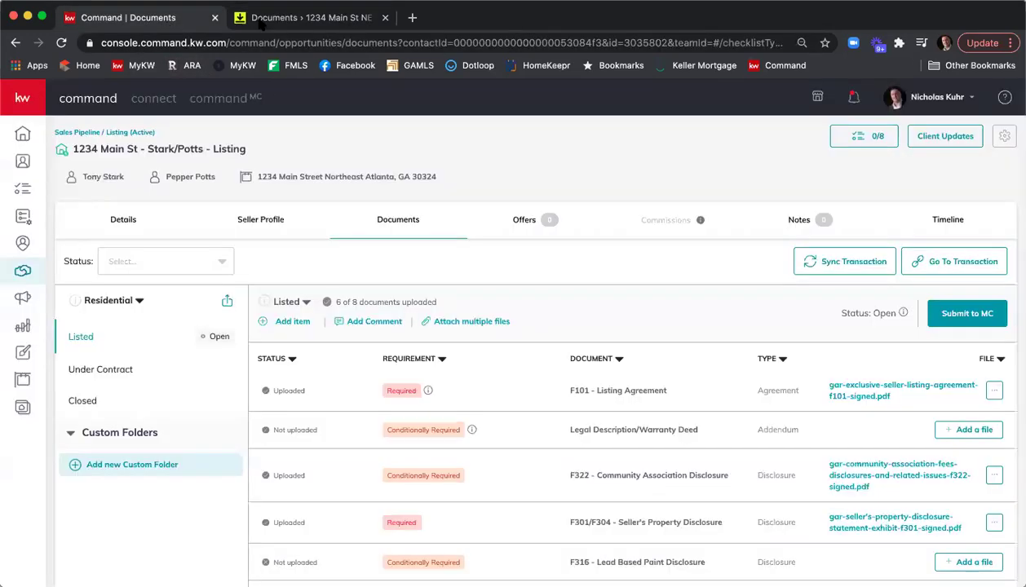
click(161, 23)
Step: Assign the emailed purchase agreement PDF from DocuSign to the Under Contract F201 - Purchase & Sale item
click(130, 372)
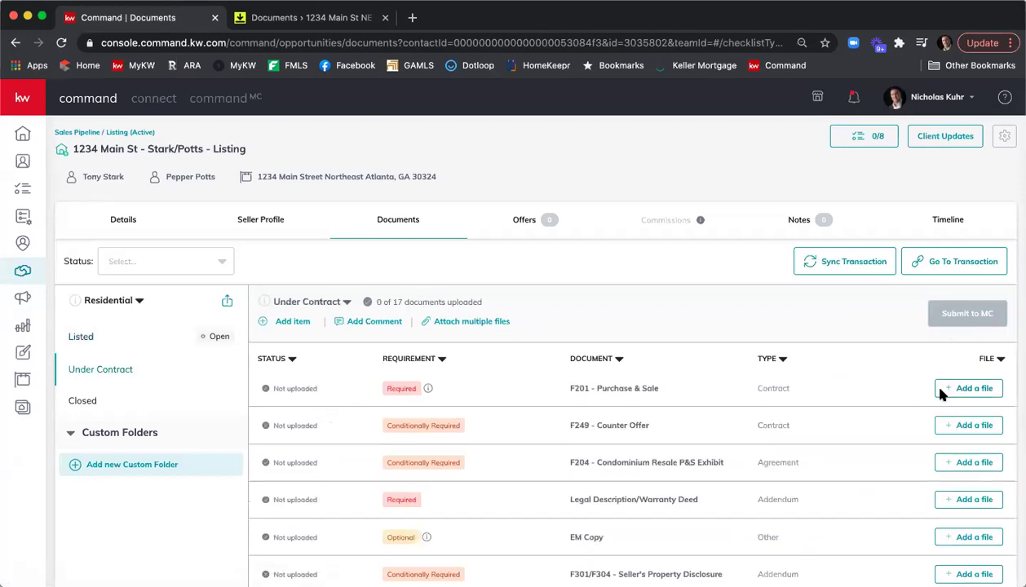
click(942, 392)
click(416, 344)
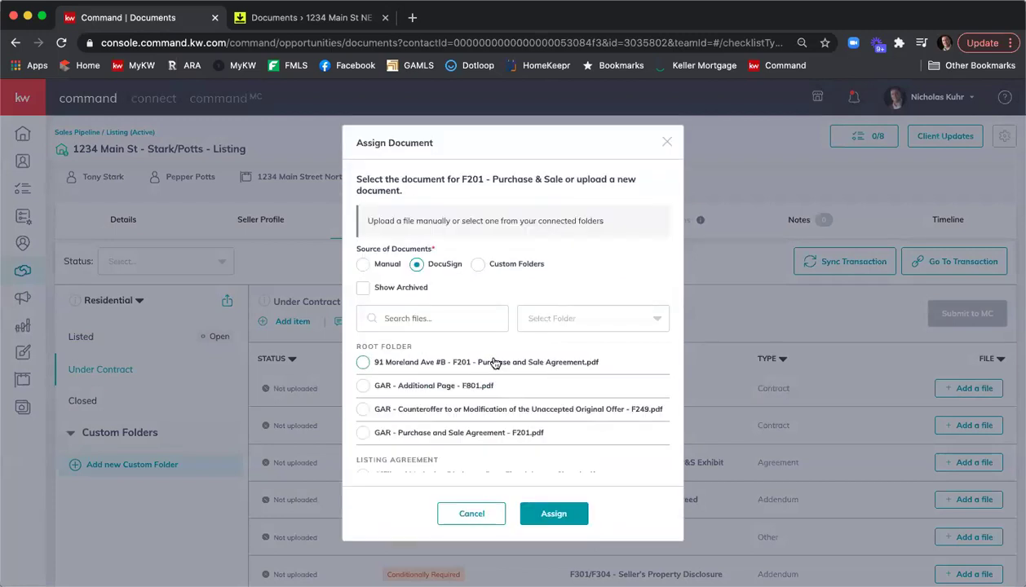
scroll(516, 392, down, 10)
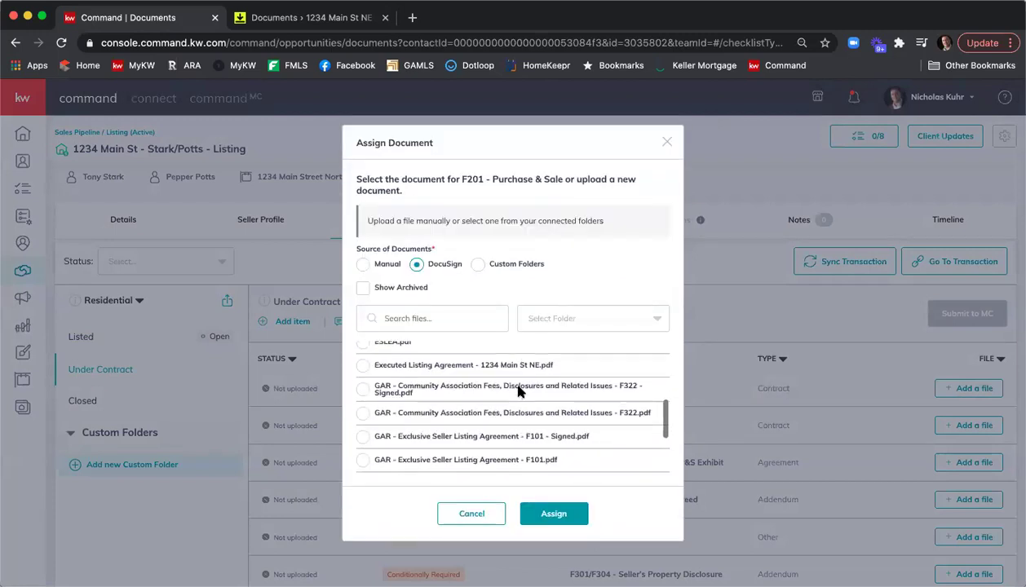
scroll(519, 392, down, 2)
scroll(519, 392, up, 4)
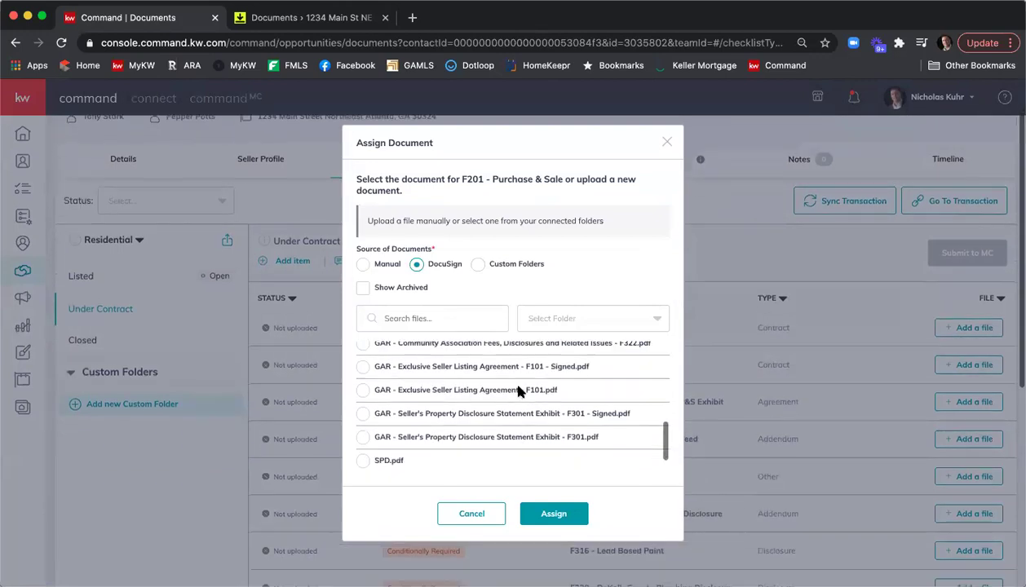
scroll(519, 392, up, 5)
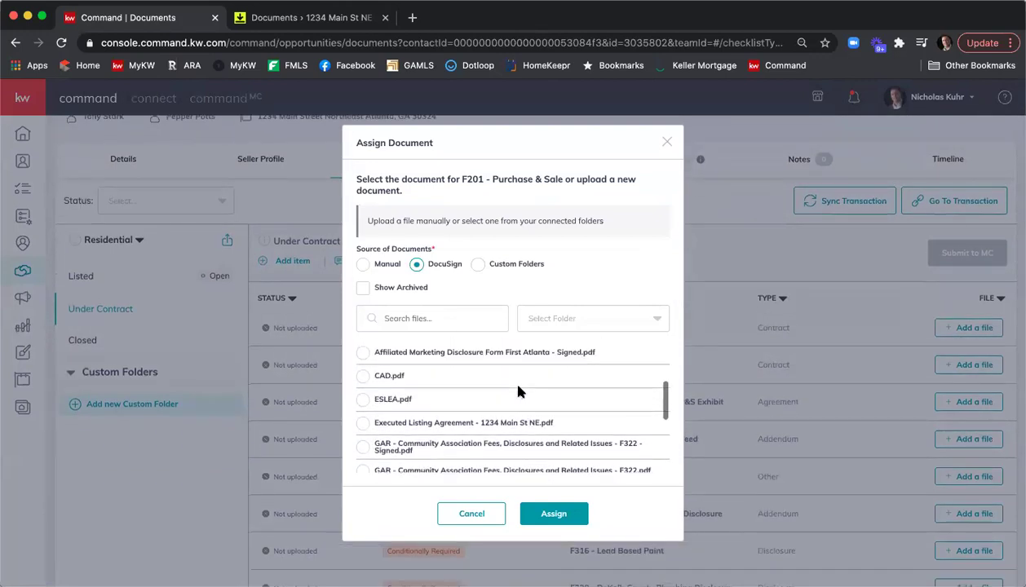
scroll(519, 392, up, 5)
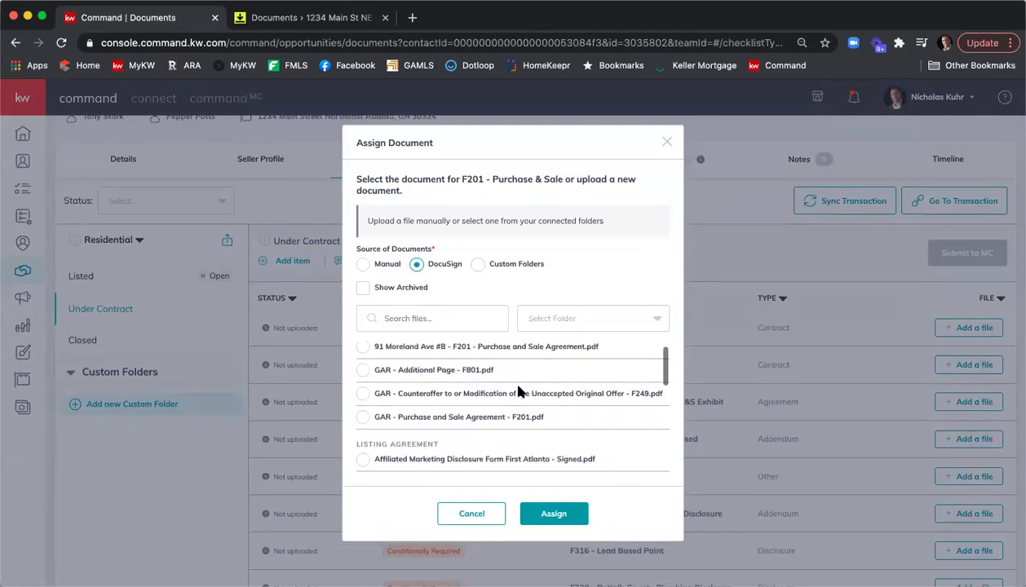
click(363, 363)
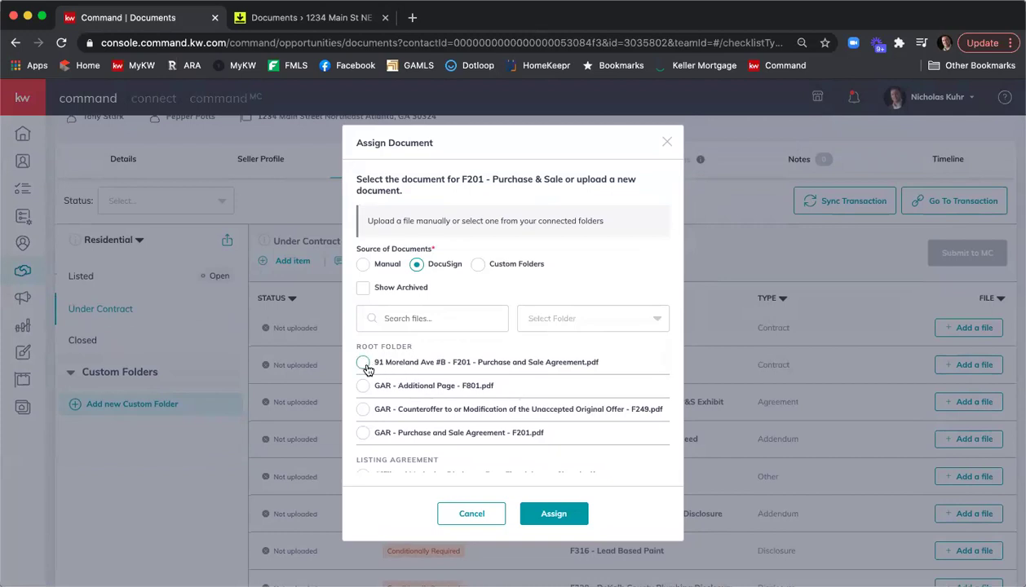
click(554, 513)
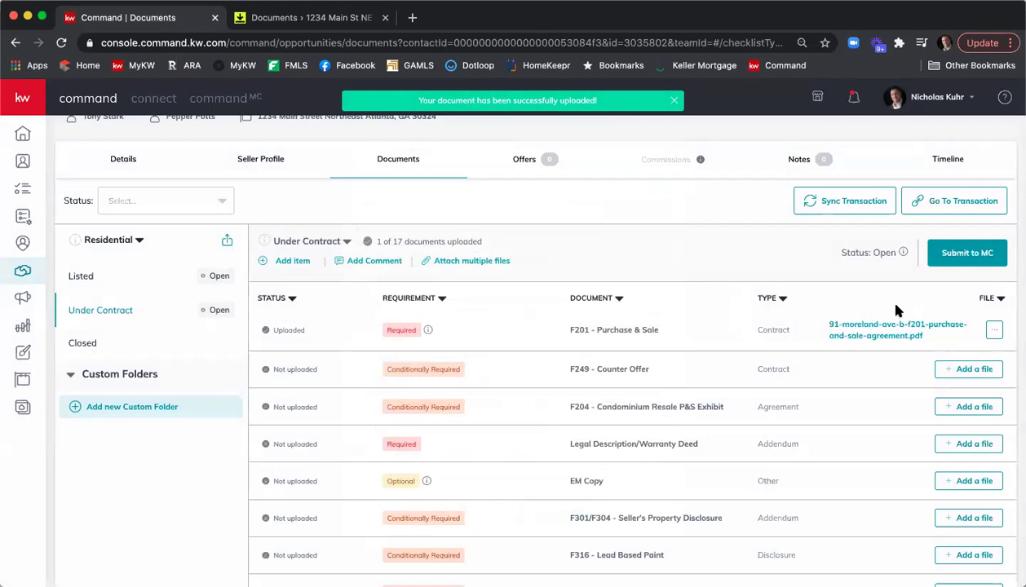
Step: Attach the GAR Additional Page F801 file from DocuSign to the F522 Unilateral Termination & Release item
scroll(829, 337, down, 3)
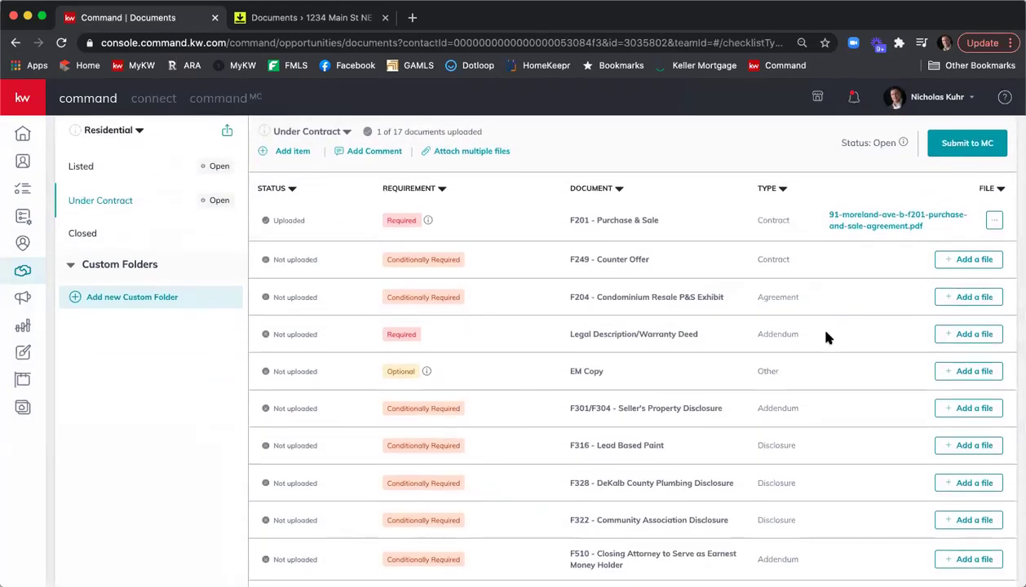
scroll(827, 337, down, 3)
scroll(828, 337, down, 3)
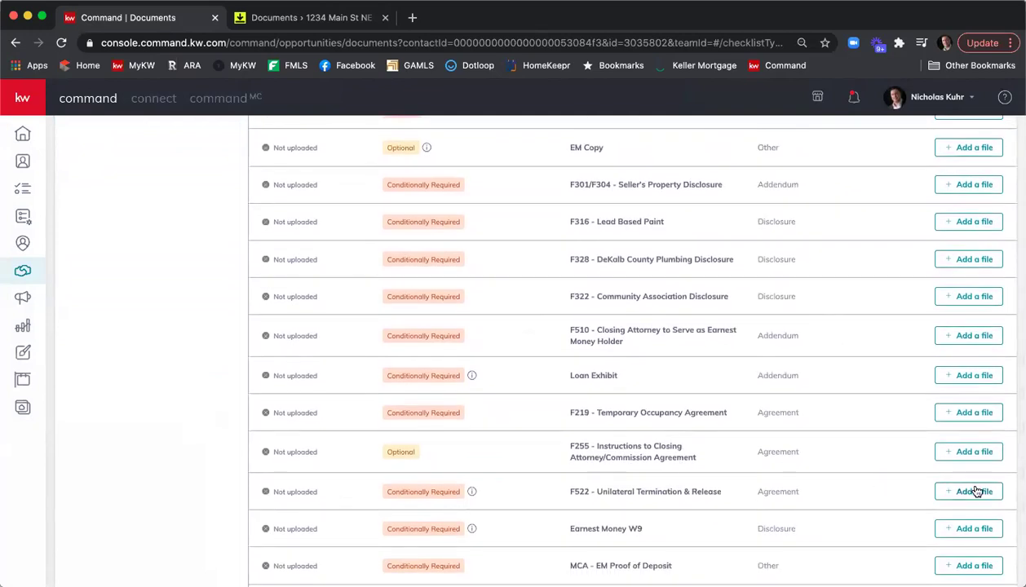
click(976, 492)
click(448, 349)
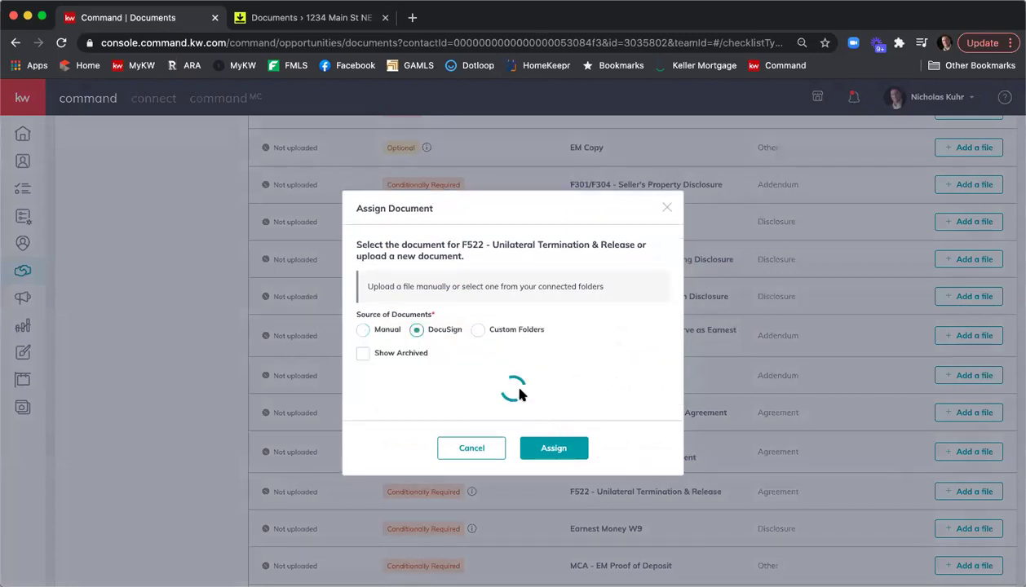
click(363, 386)
click(553, 512)
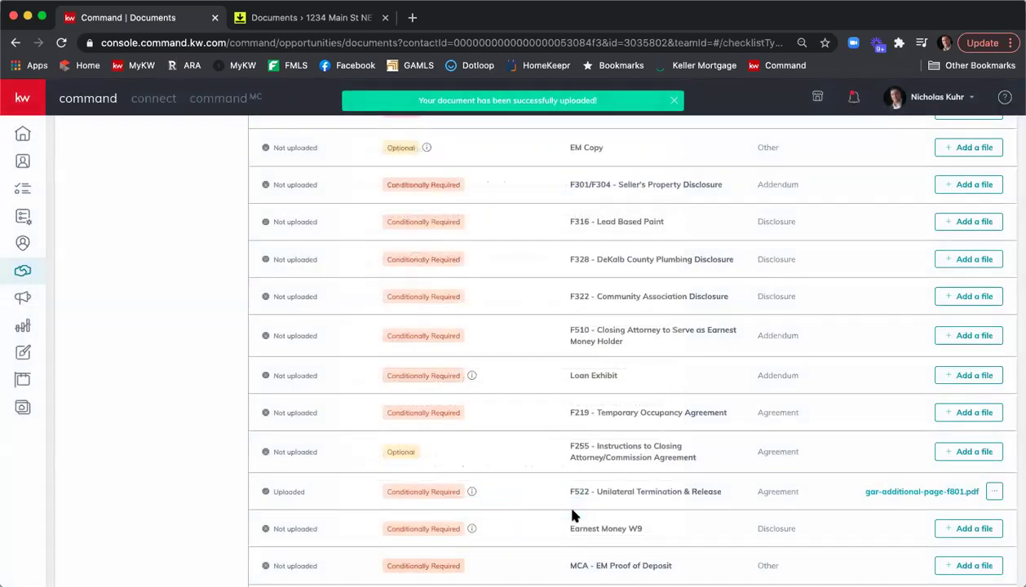
scroll(582, 495, up, 1)
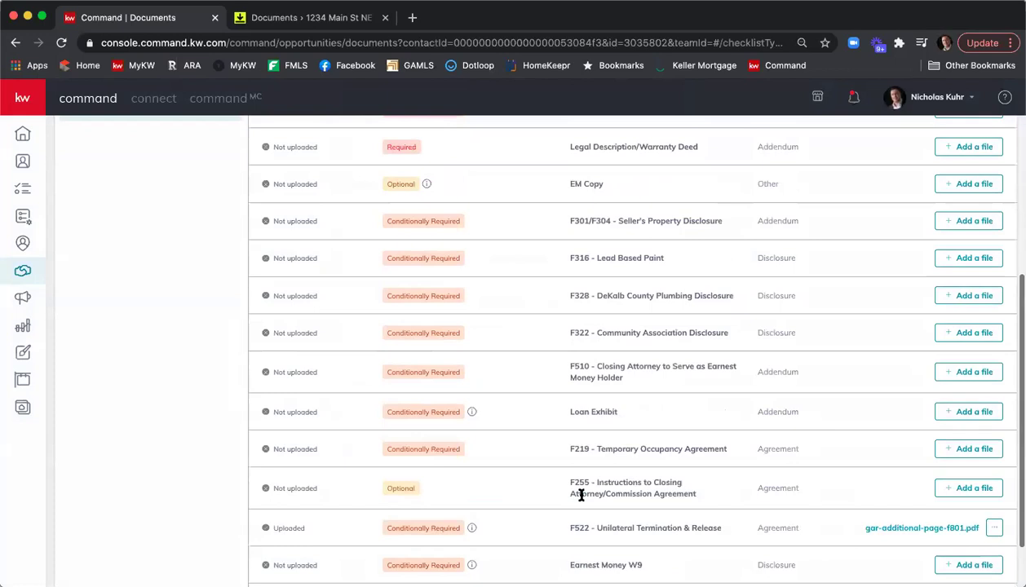
scroll(581, 495, up, 5)
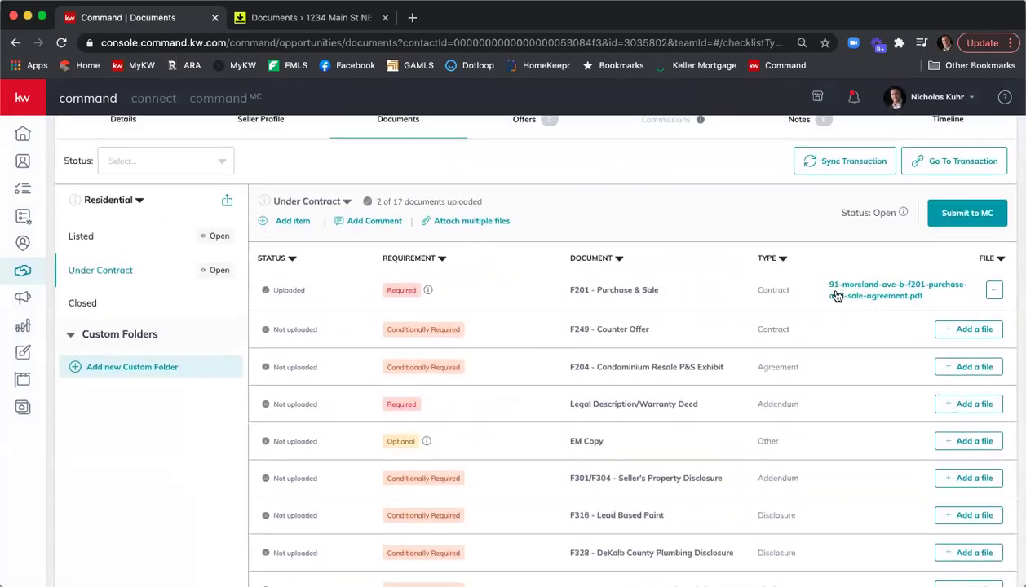
scroll(832, 301, down, 7)
scroll(828, 408, up, 6)
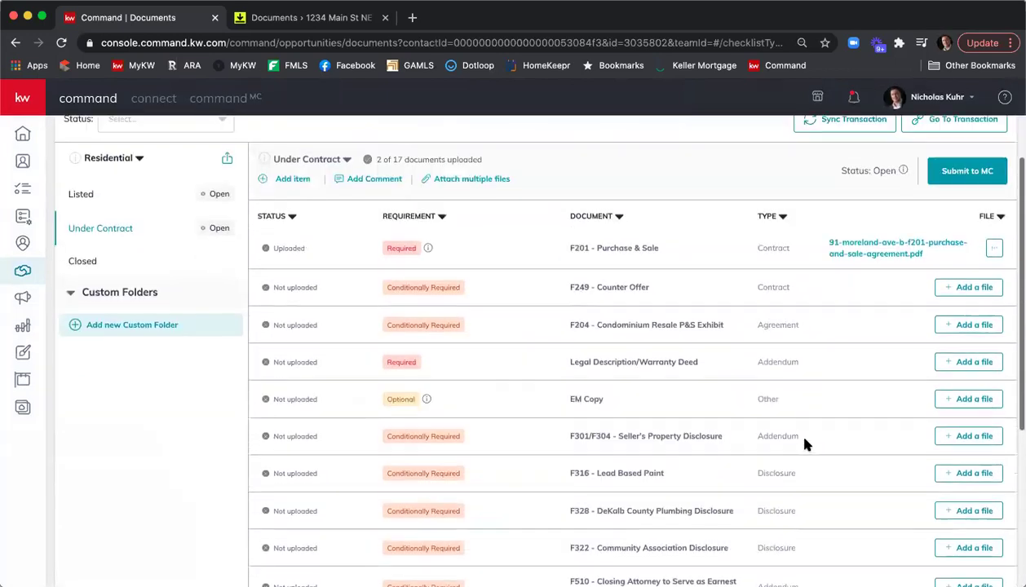
scroll(804, 440, up, 3)
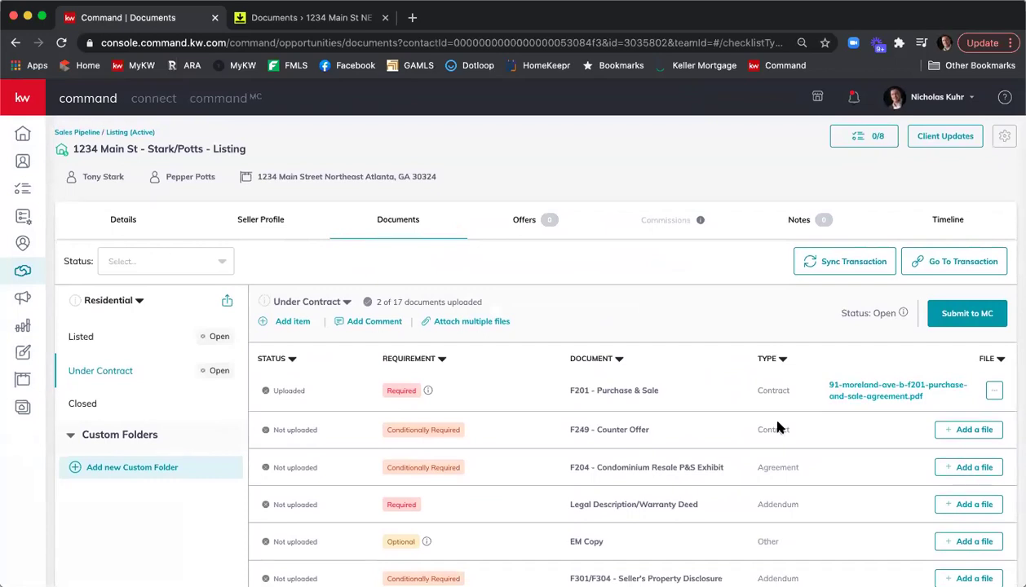
Step: Add a new checklist version, creating Under Contract v2
click(347, 302)
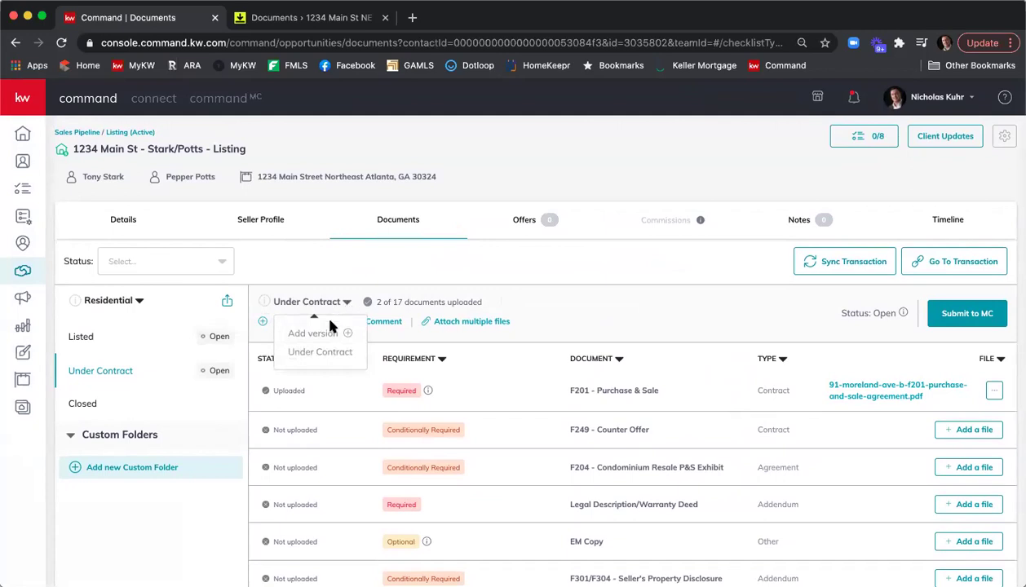
click(325, 335)
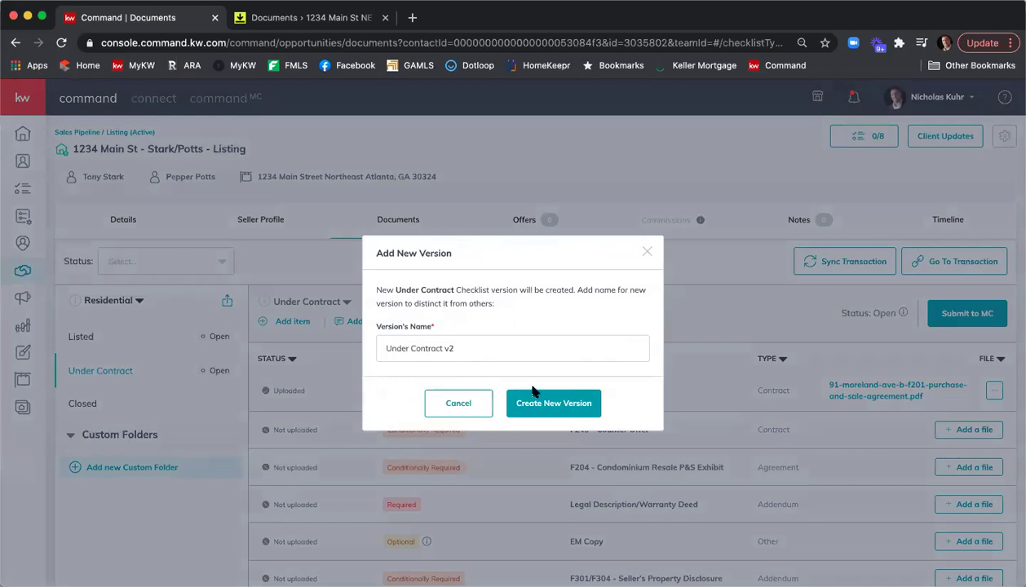
click(569, 404)
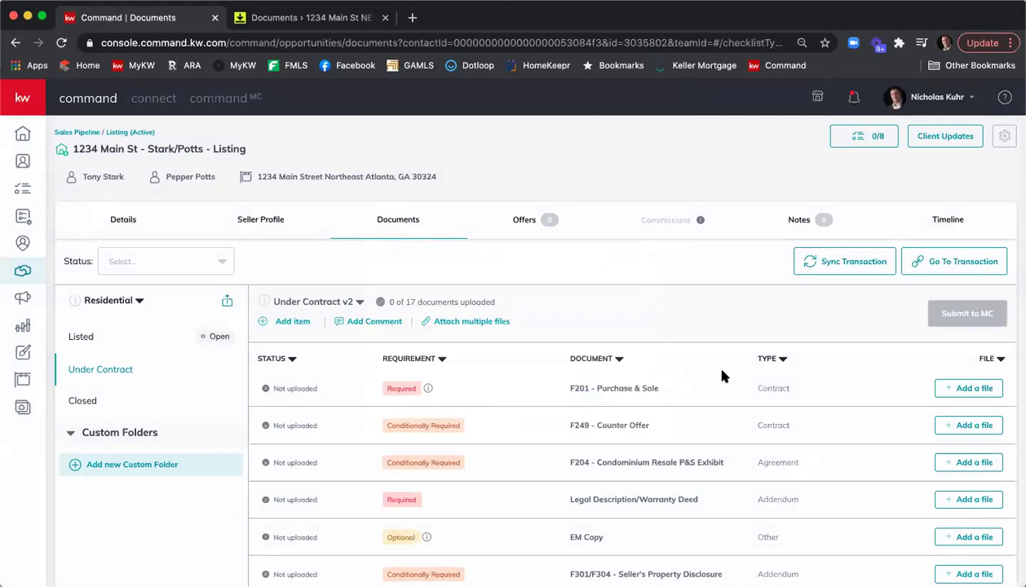
scroll(722, 372, down, 3)
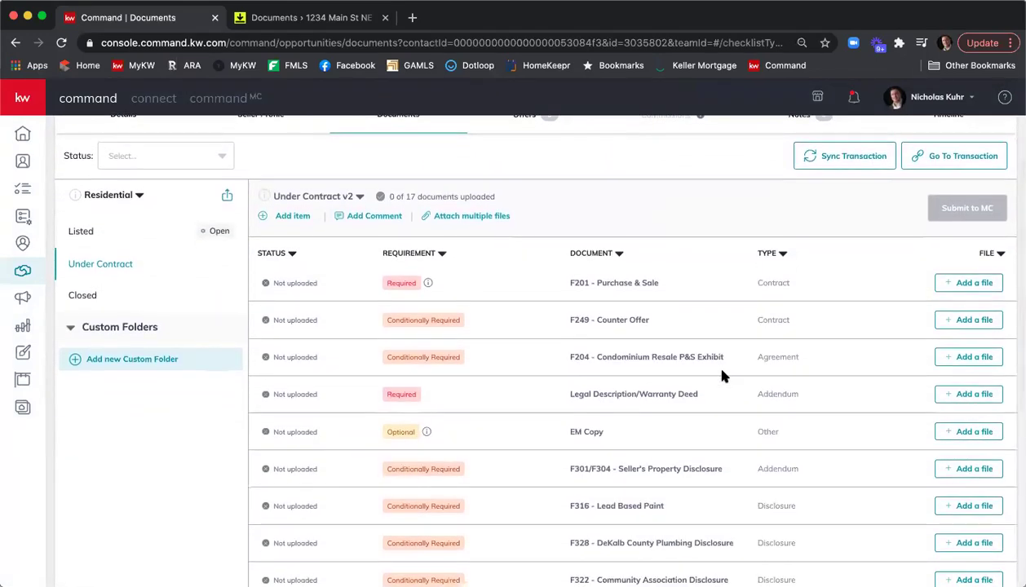
scroll(721, 375, down, 5)
scroll(722, 375, up, 6)
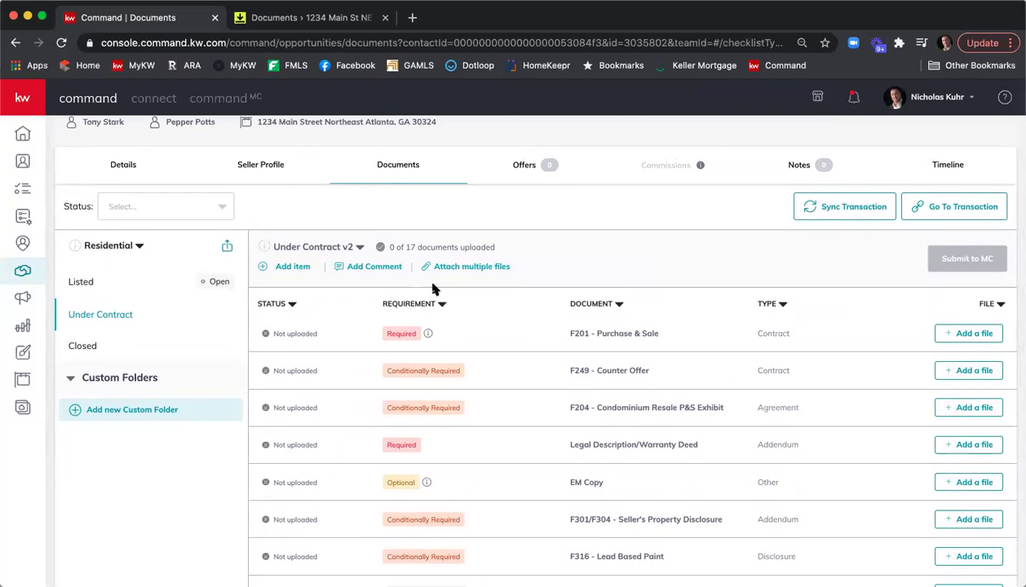
Step: Switch to the original Under Contract checklist, then back to Under Contract v2
click(360, 248)
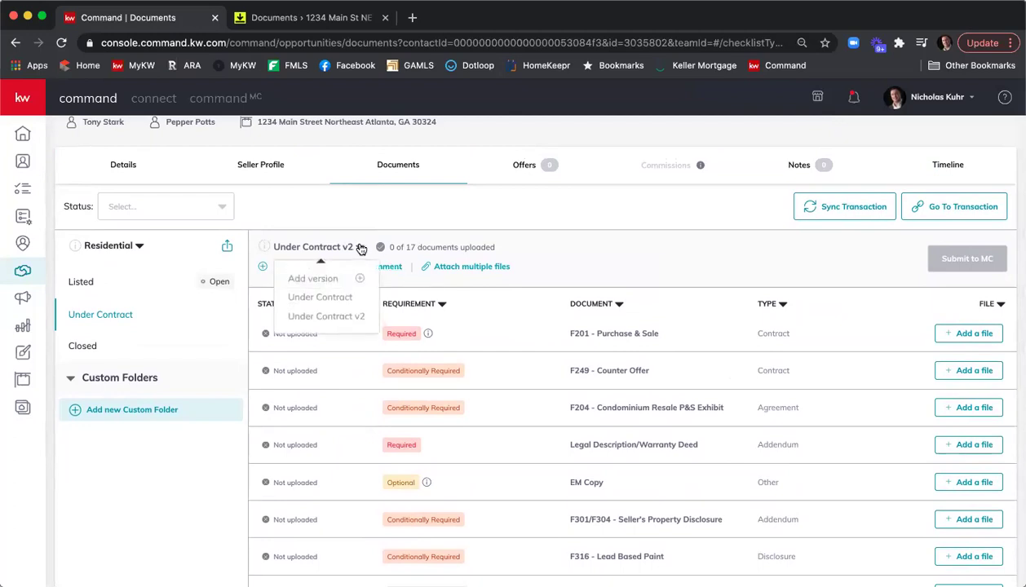
click(323, 298)
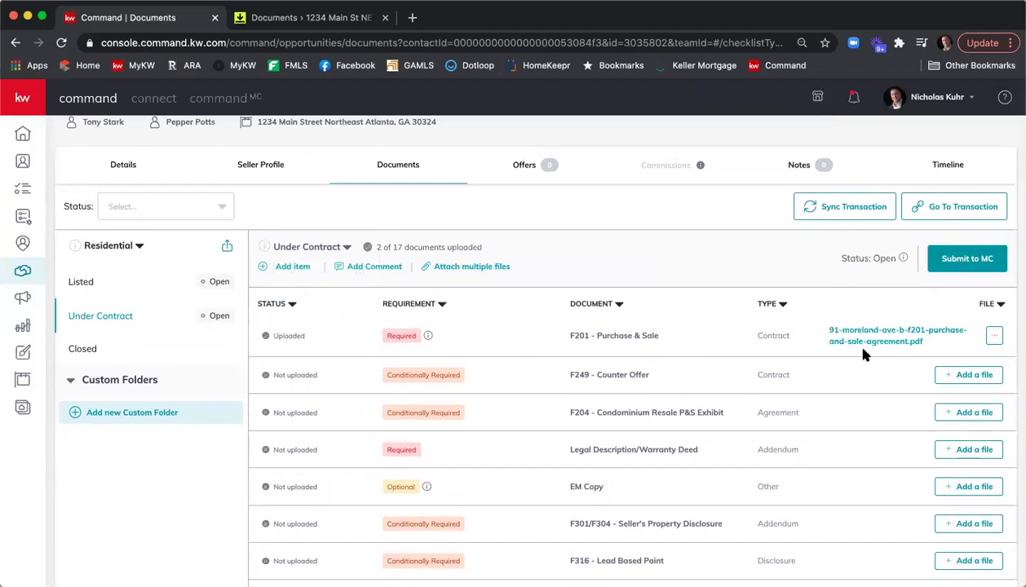
click(343, 247)
click(326, 317)
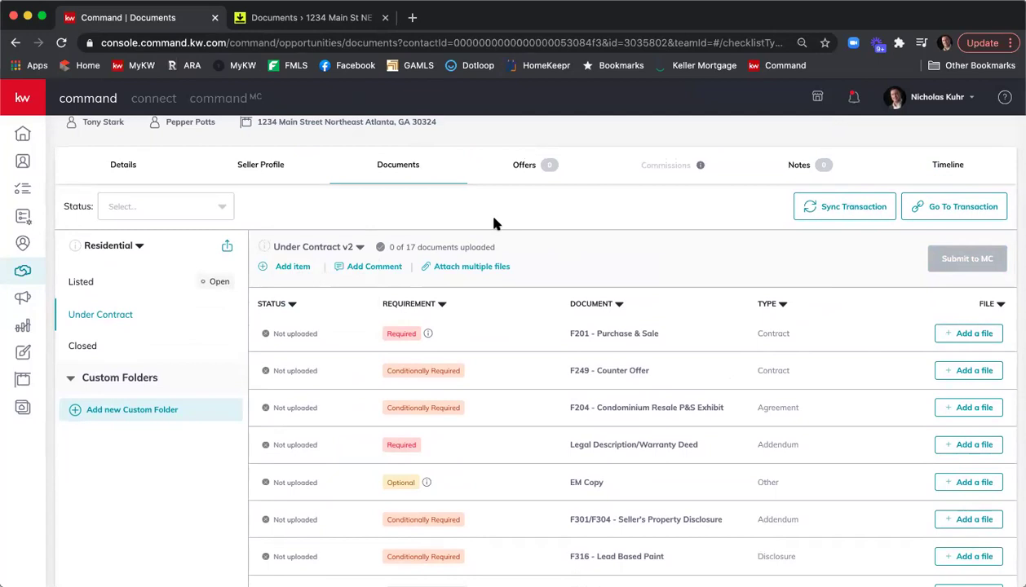
Step: In the 1234 Main St room, select the signed F322, F101, F301 and Wire Fraud Prevention Notice documents
click(310, 17)
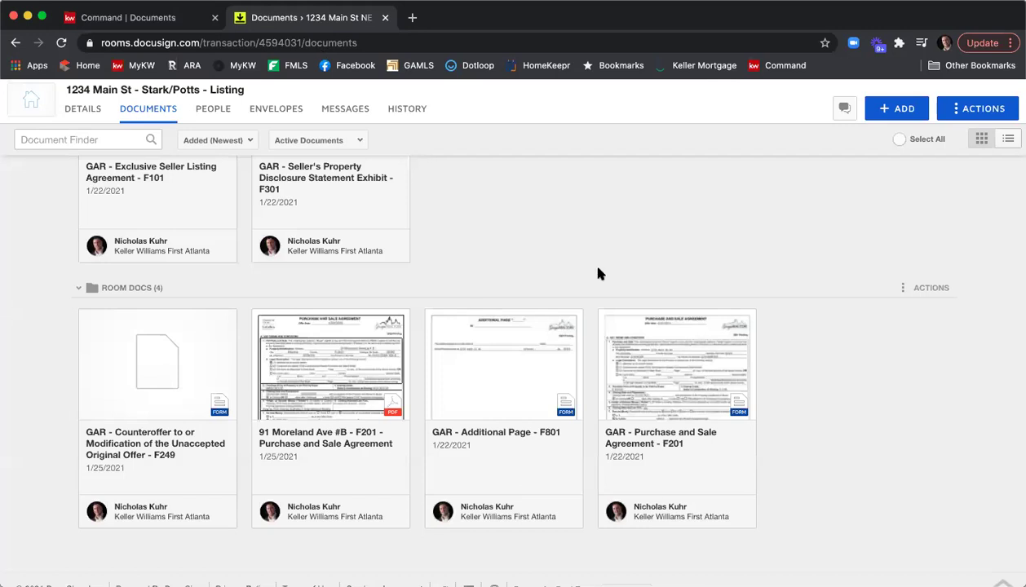
scroll(598, 273, up, 5)
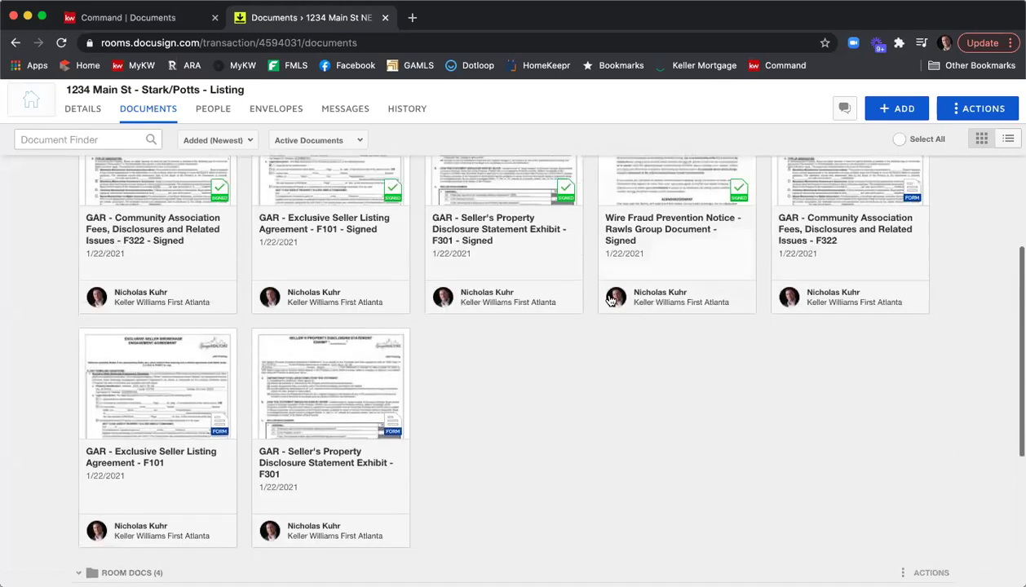
scroll(610, 300, up, 4)
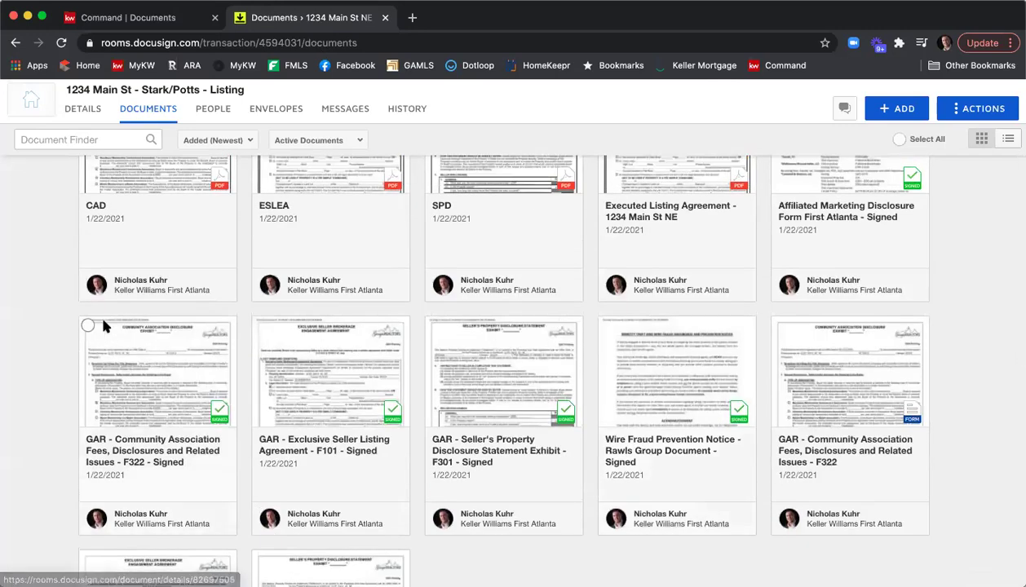
click(88, 326)
click(261, 325)
click(435, 326)
click(605, 324)
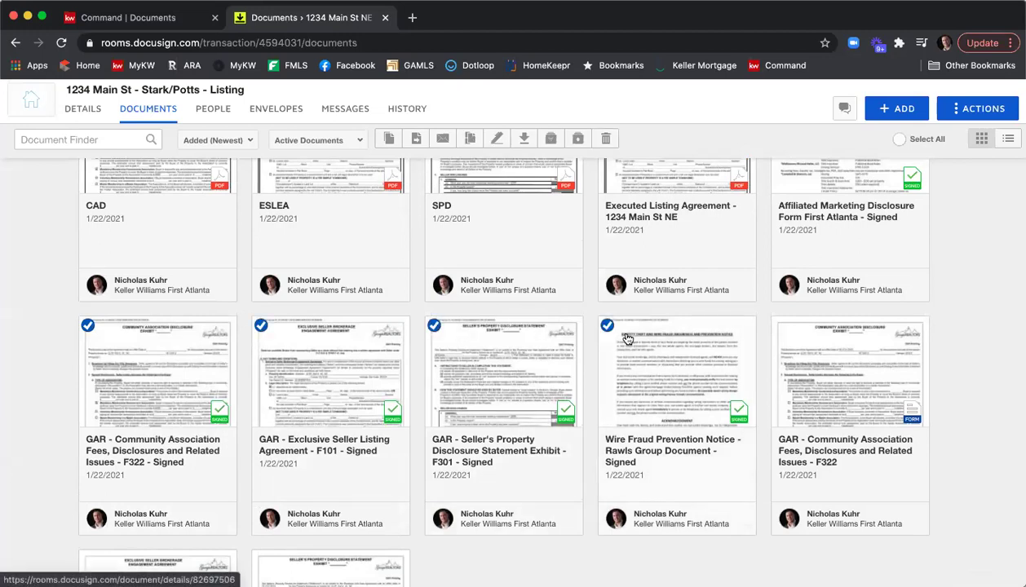
Step: Preview the Affiliated Marketing Disclosure, then add it to the selection
scroll(717, 325, up, 1)
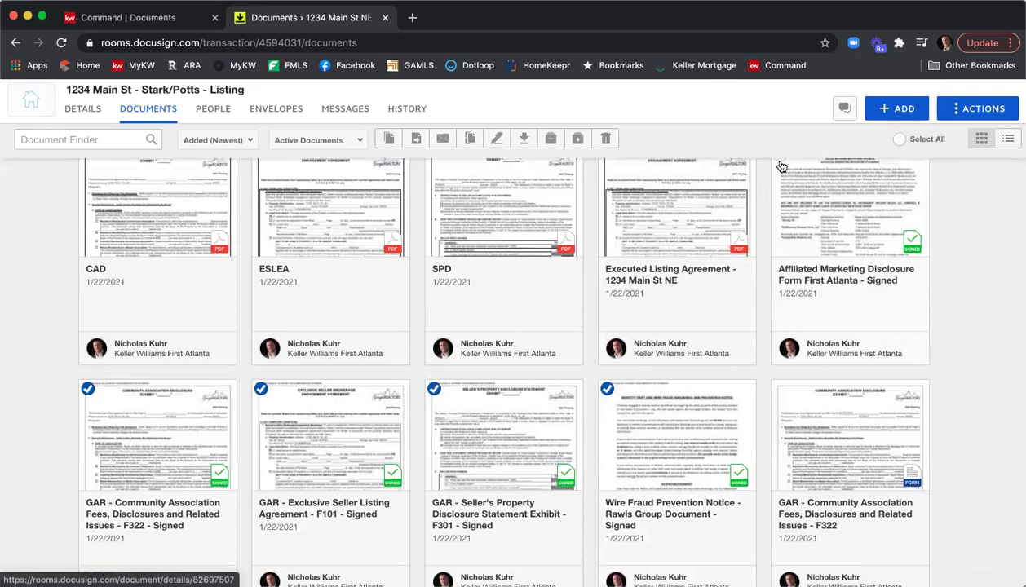
click(782, 166)
click(993, 102)
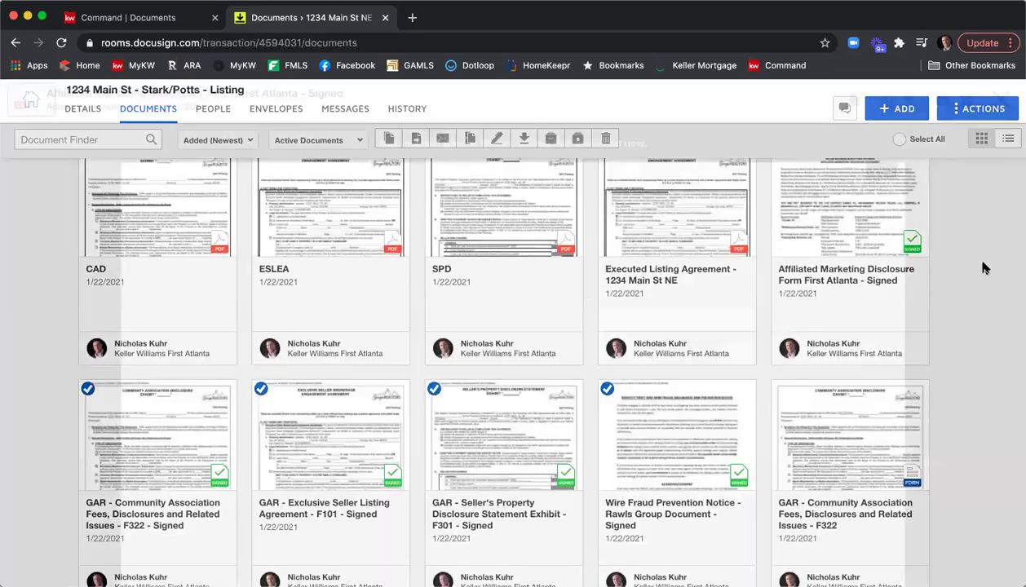
click(781, 254)
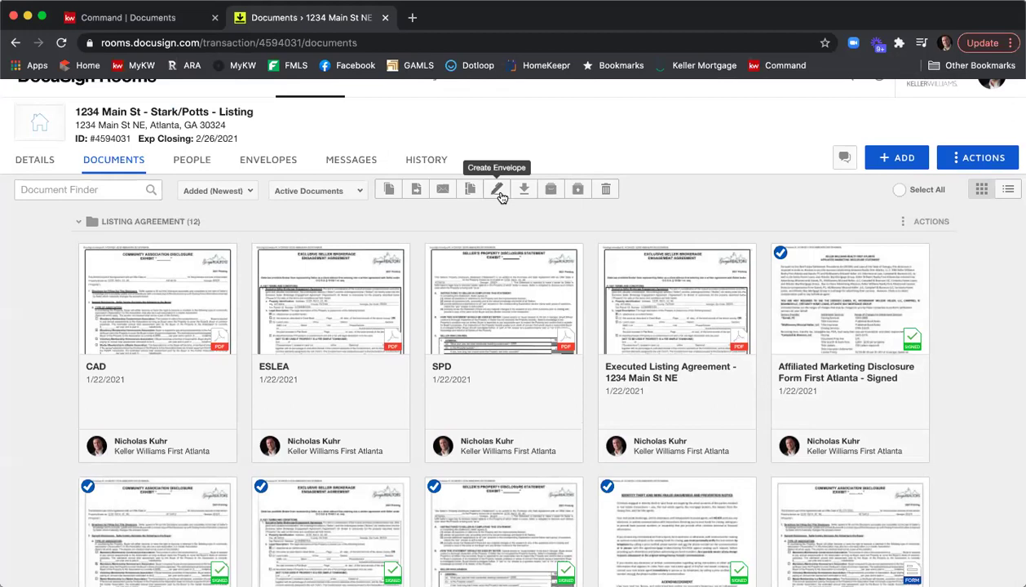
Step: Create a new room folder named 'Terminated Betty' from the Actions menu
click(979, 159)
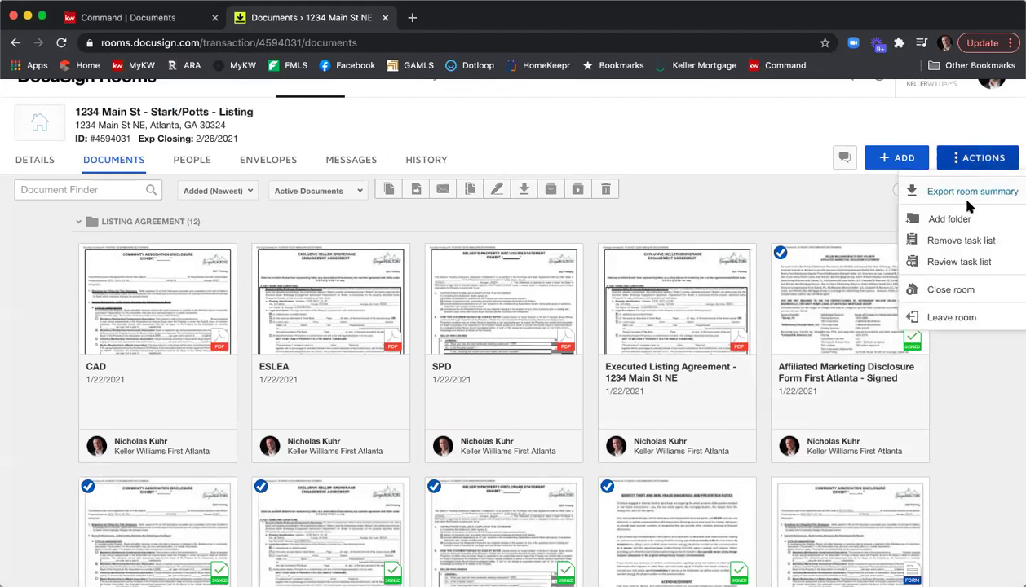
click(946, 212)
text(Terminated Betty)
key(Return)
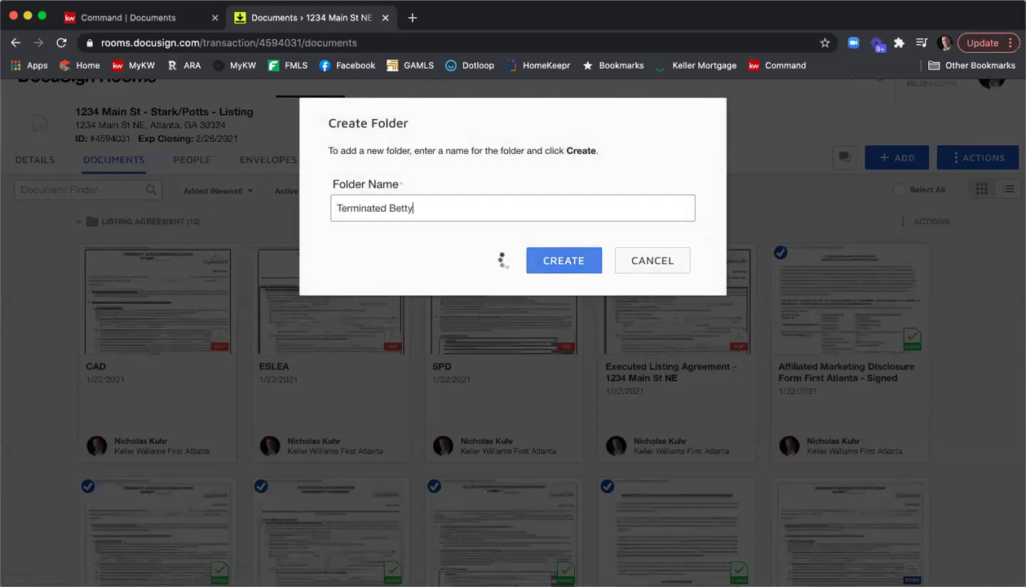
Step: Re-select the Affiliated Marketing, Wire Fraud, F301 and F322 document cards
scroll(730, 296, down, 2)
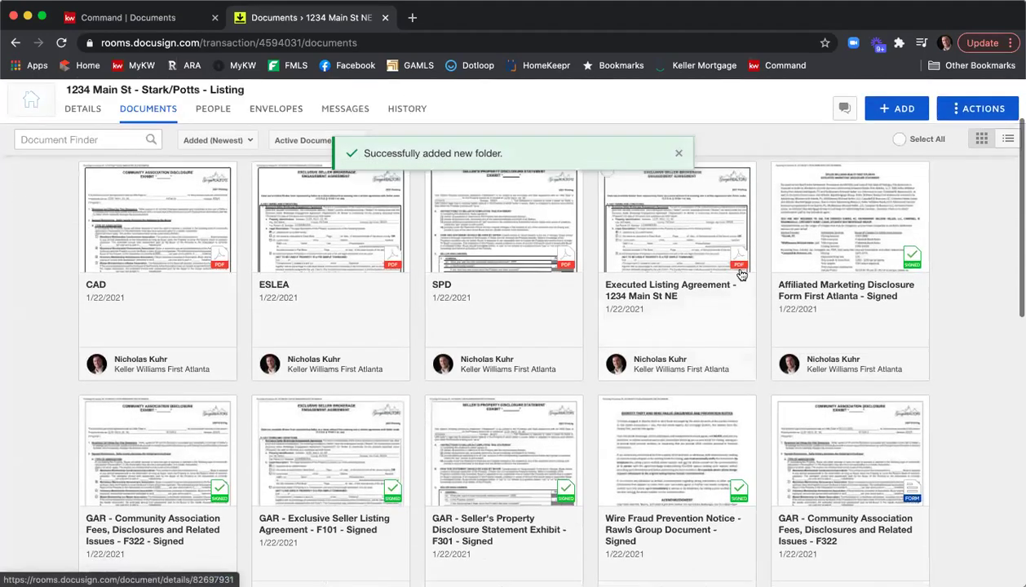
scroll(750, 245, up, 1)
click(780, 229)
scroll(731, 401, down, 1)
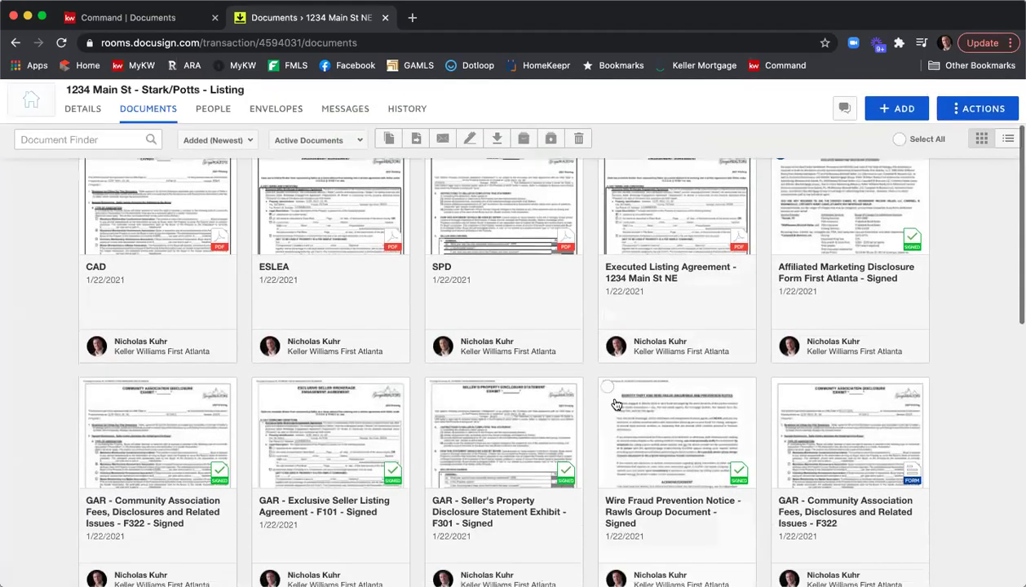
click(607, 386)
click(433, 385)
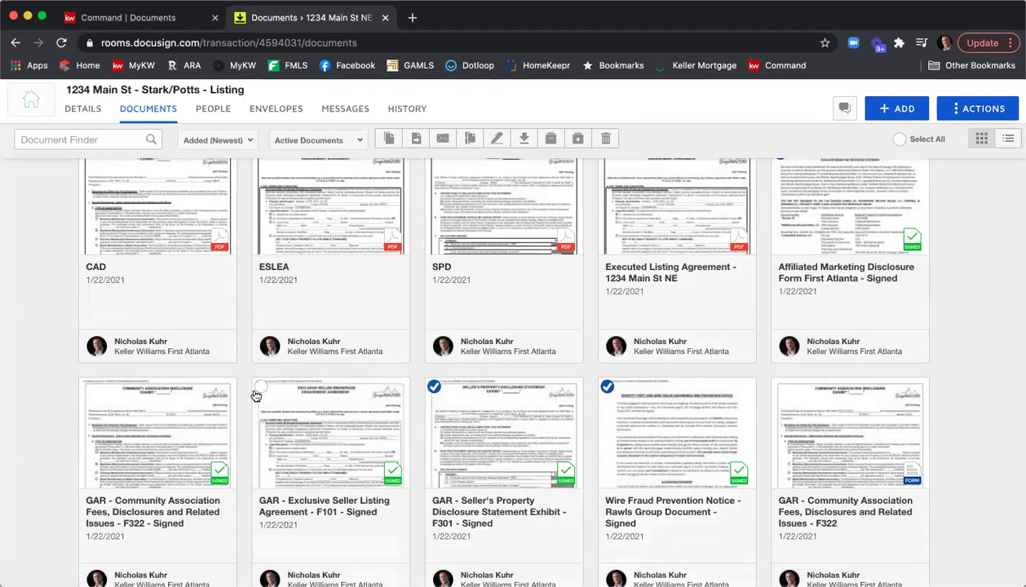
click(87, 386)
scroll(300, 359, up, 1)
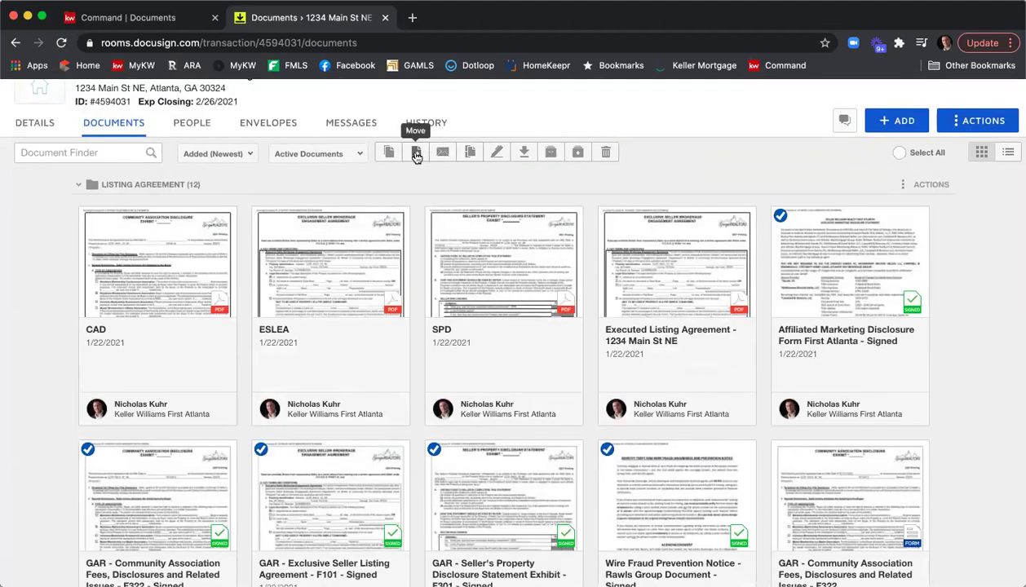
Step: Move the five selected documents into the Terminated Betty folder in the current room
click(416, 152)
click(423, 235)
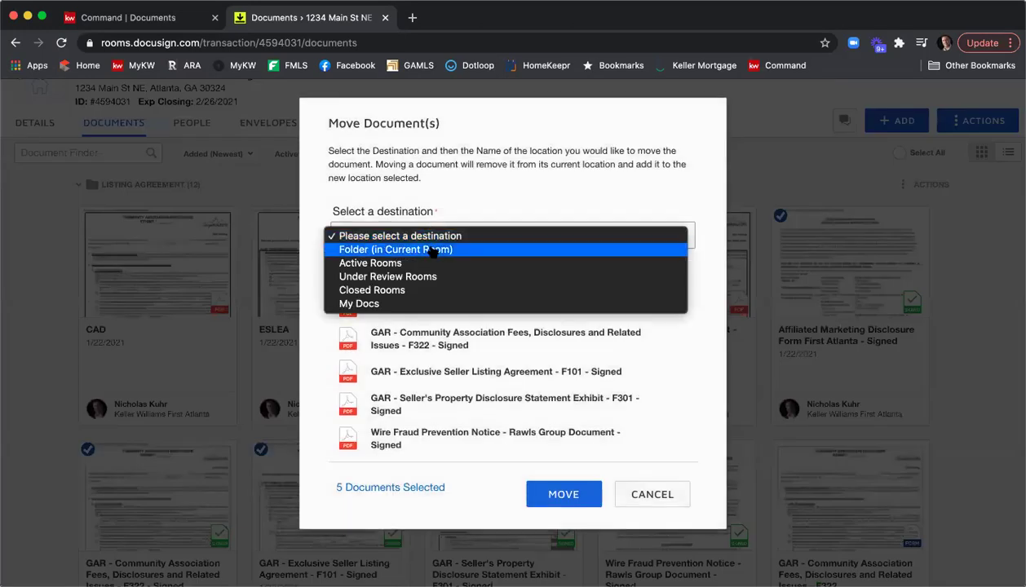
key(Escape)
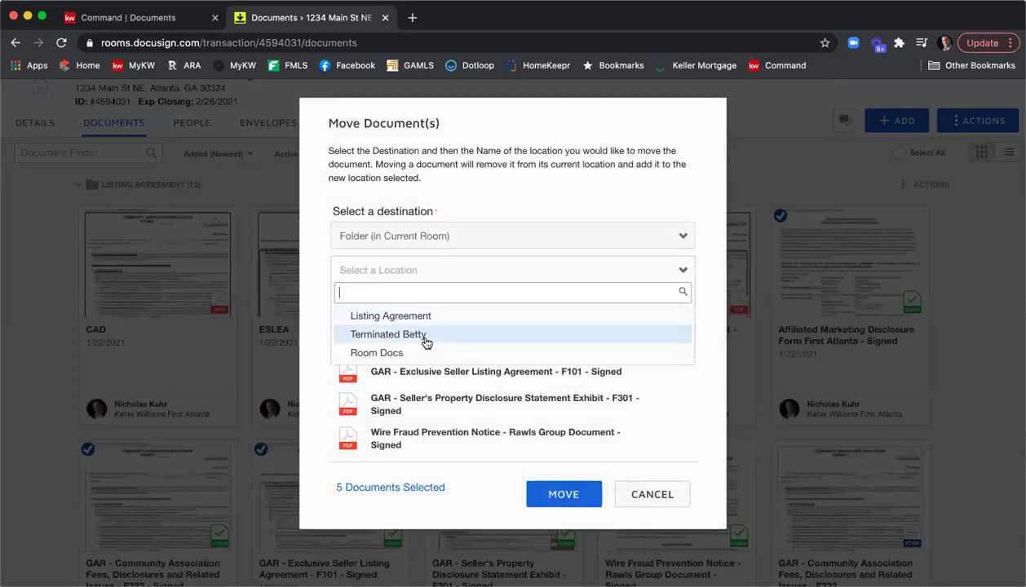
click(423, 338)
click(560, 493)
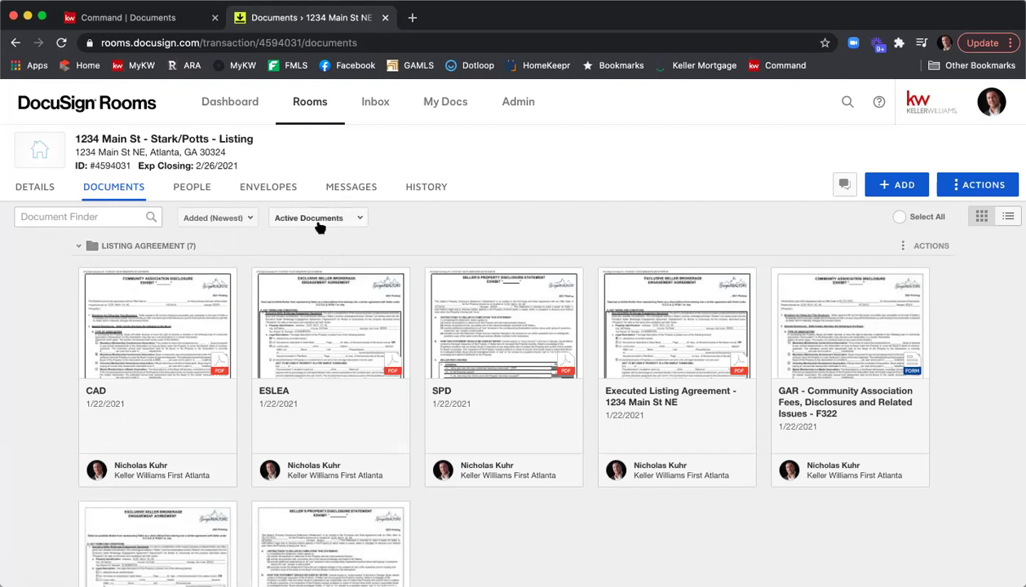
Step: Filter to archived documents and unarchive the signed GAR Purchase and Sale Agreement F201
click(362, 221)
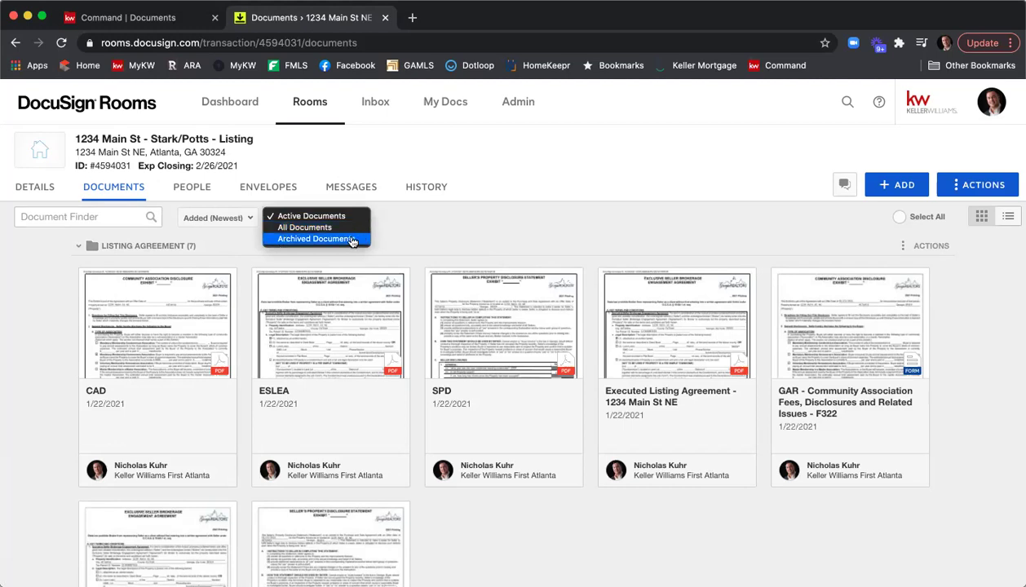
click(351, 239)
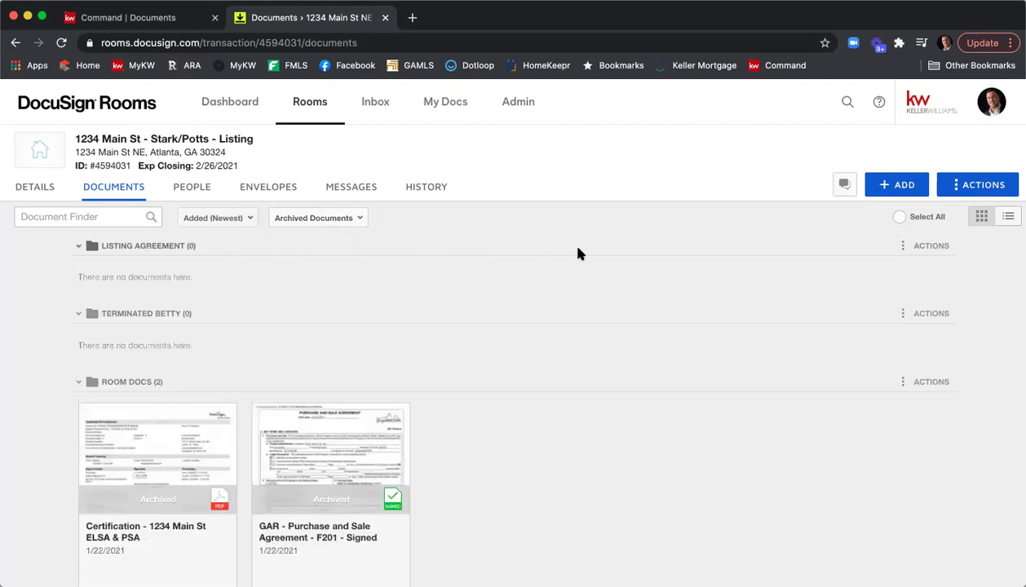
scroll(577, 255, down, 3)
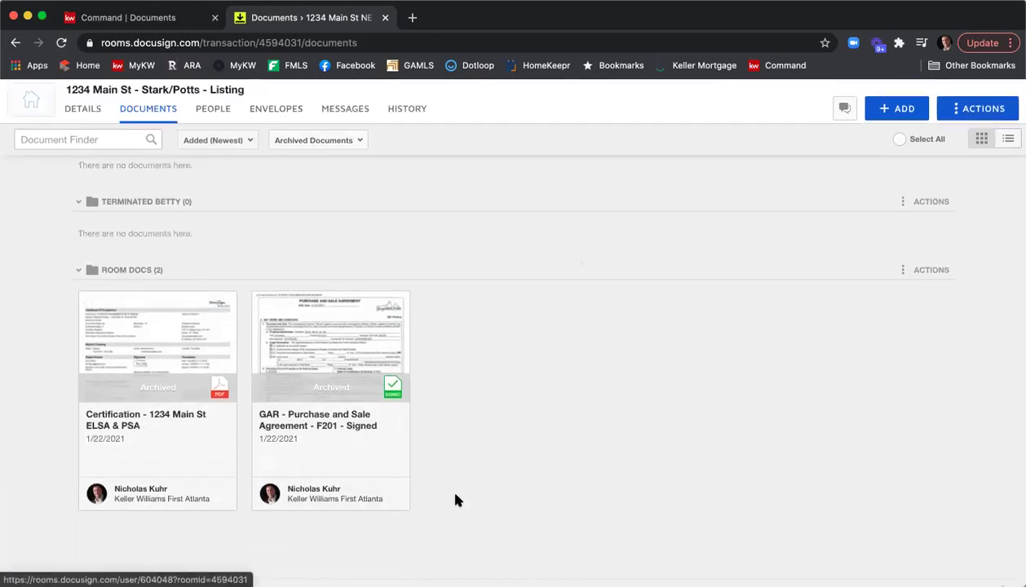
scroll(502, 478, up, 2)
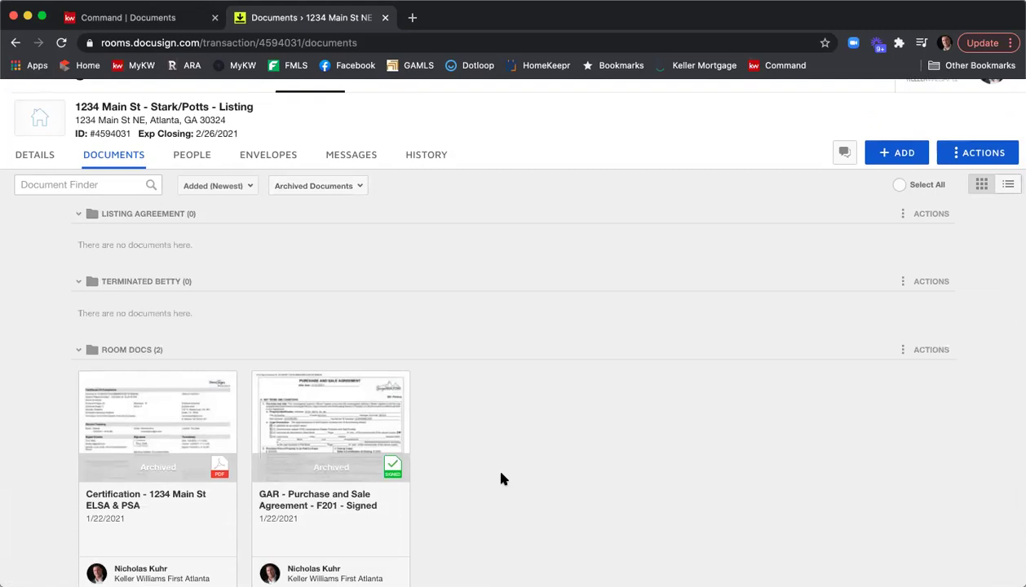
click(261, 382)
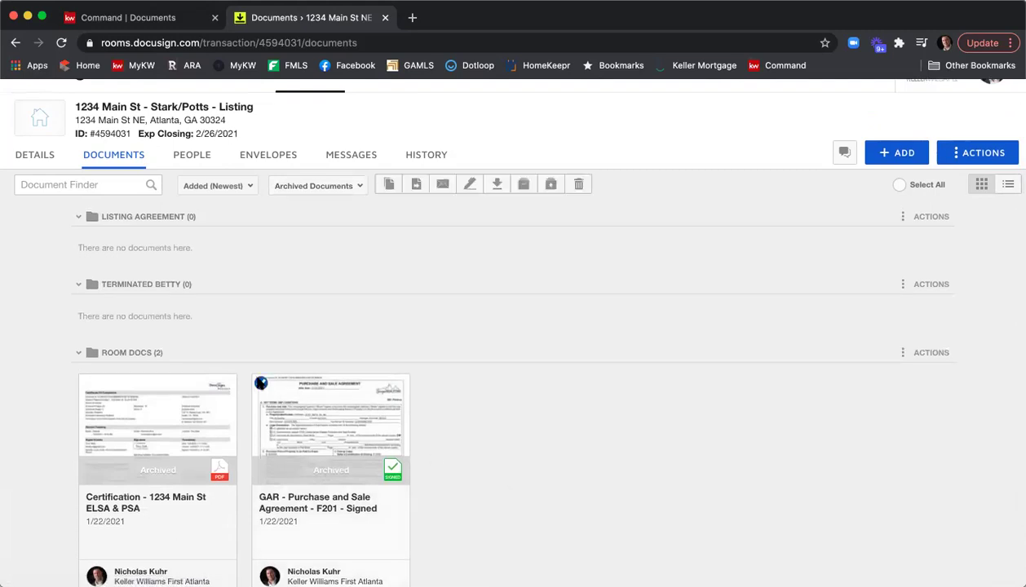
click(549, 186)
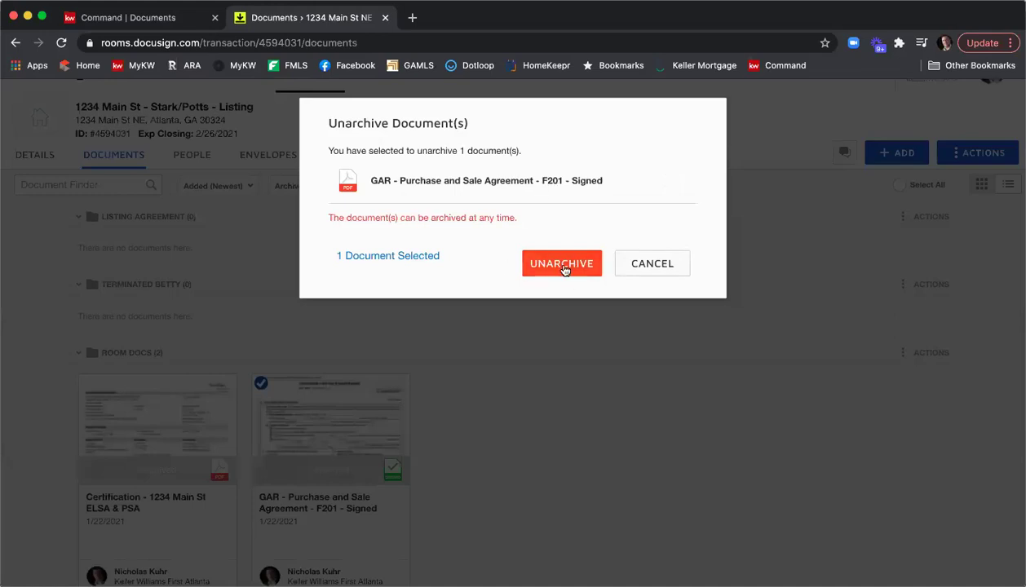
click(562, 265)
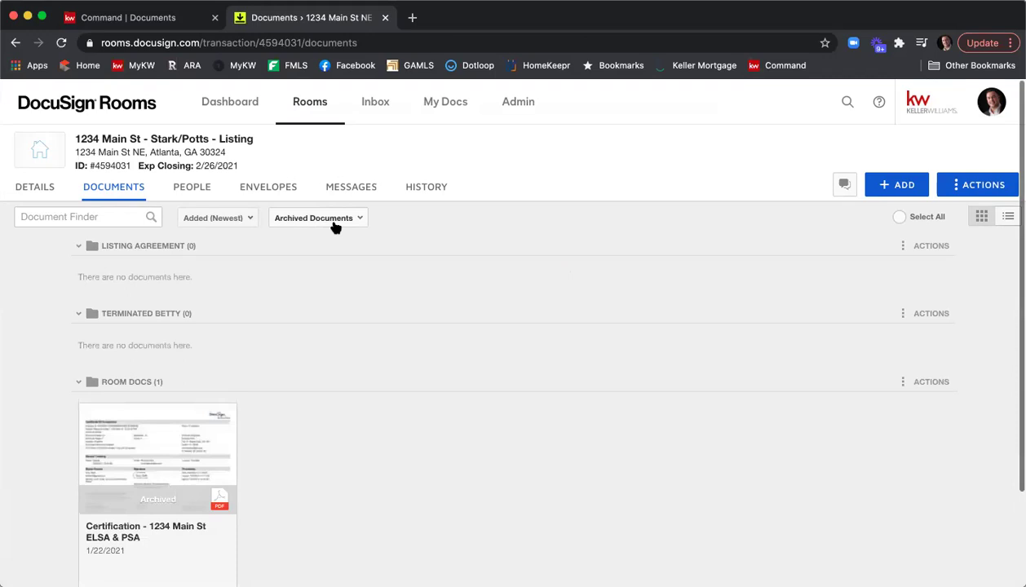
click(335, 228)
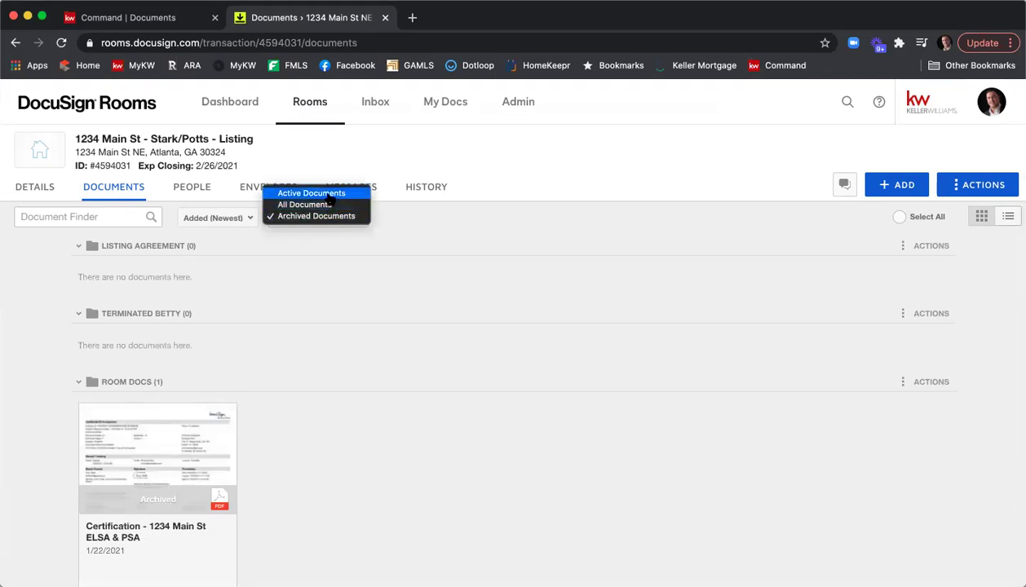
Step: Switch the filter to Active Documents and scroll the folders to check the Room Docs contents
click(329, 198)
scroll(515, 254, down, 3)
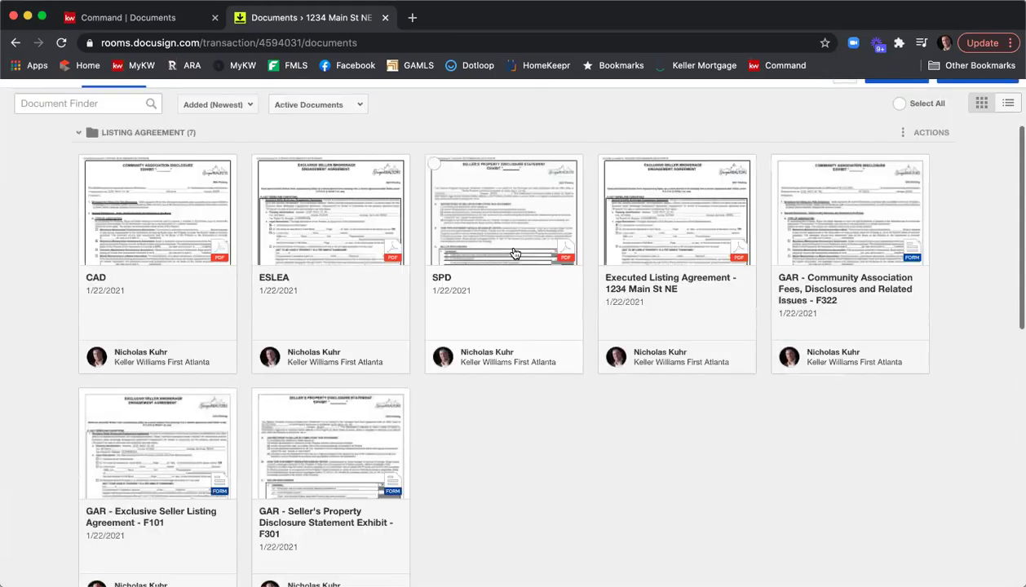
scroll(514, 254, down, 10)
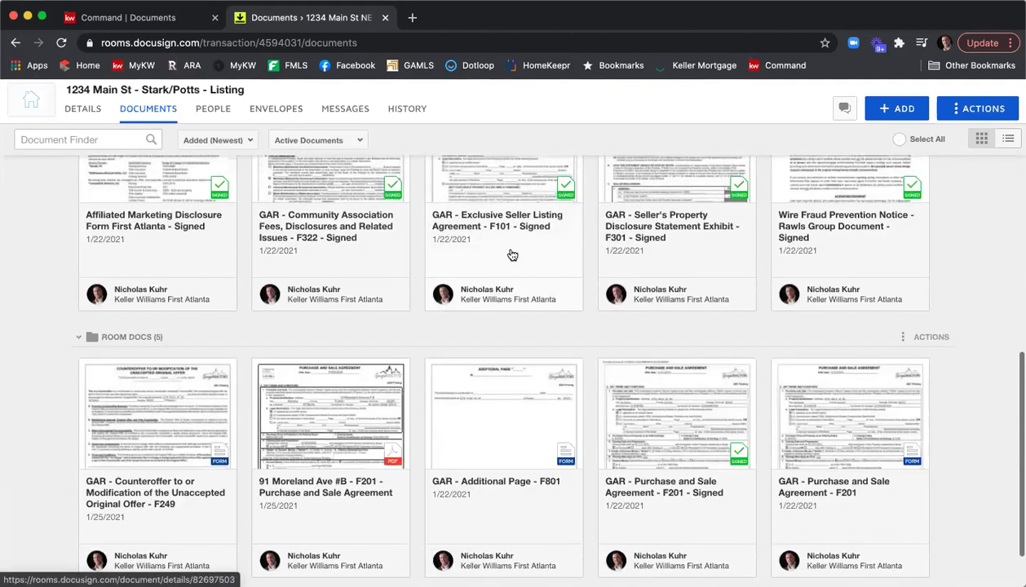
scroll(512, 256, down, 2)
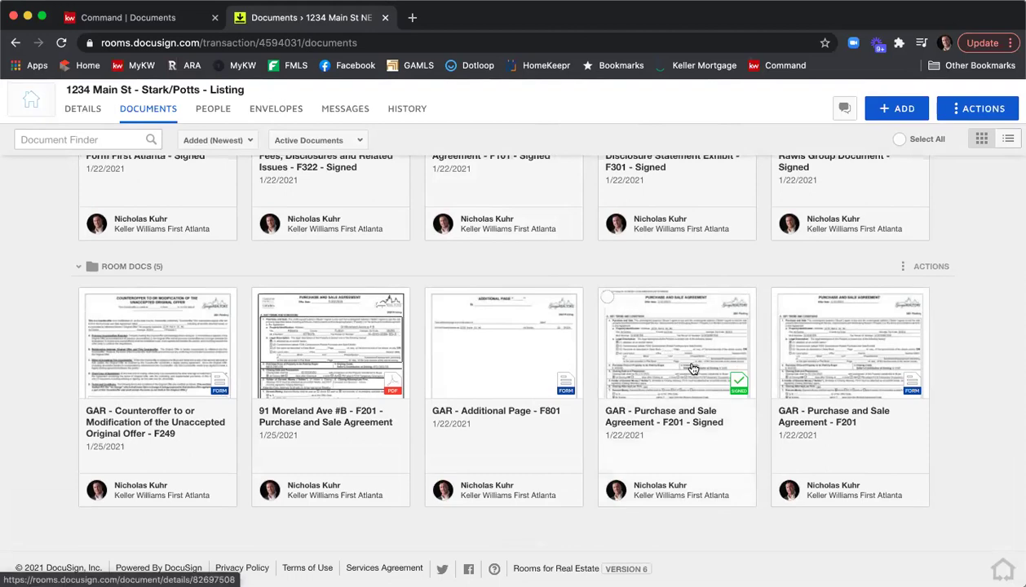
scroll(692, 369, up, 10)
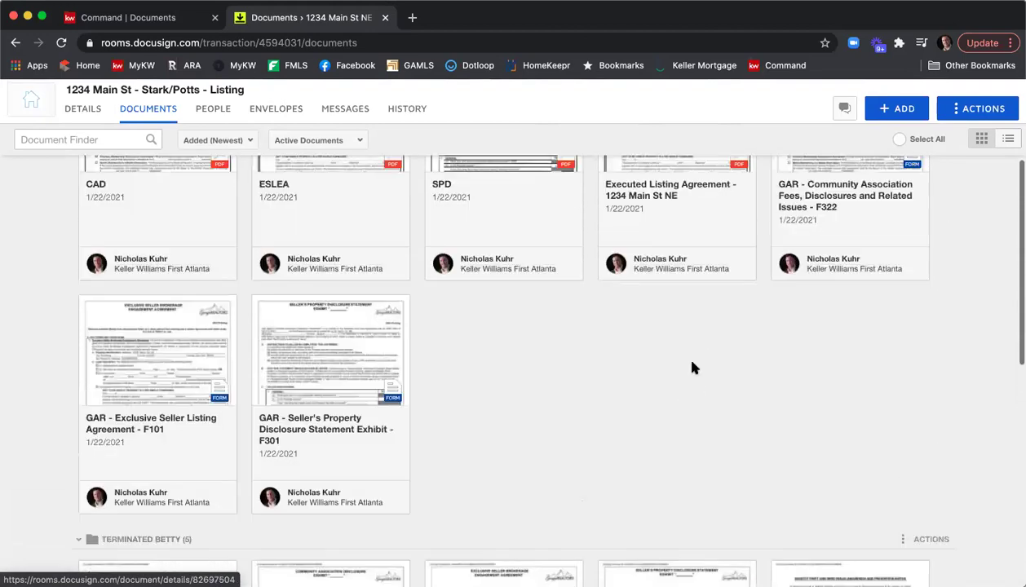
scroll(691, 369, up, 5)
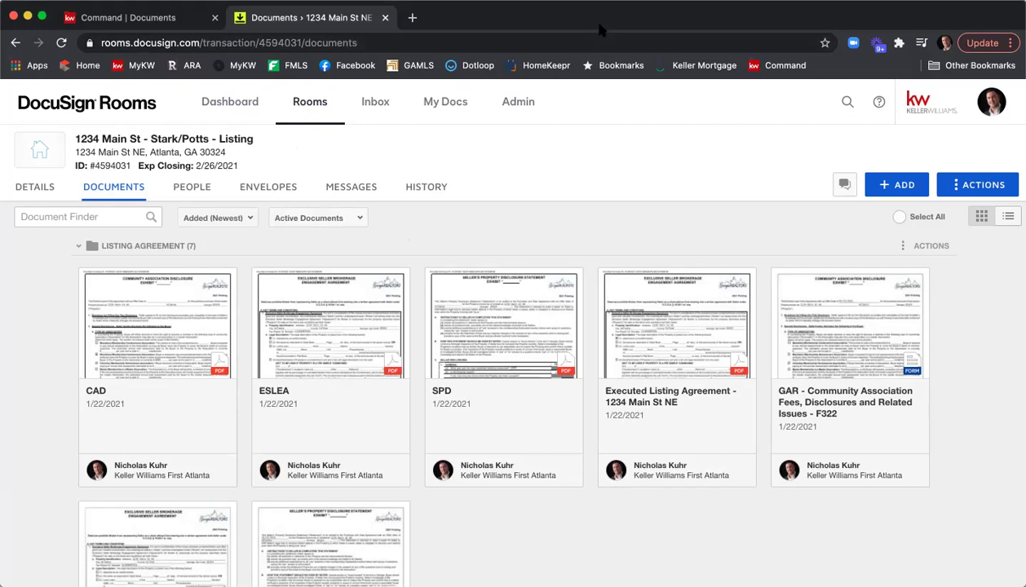
Step: Add an Under Contract v3 version to the 1234 Main St checklist in KW Command
key(ctrl+shift+Tab)
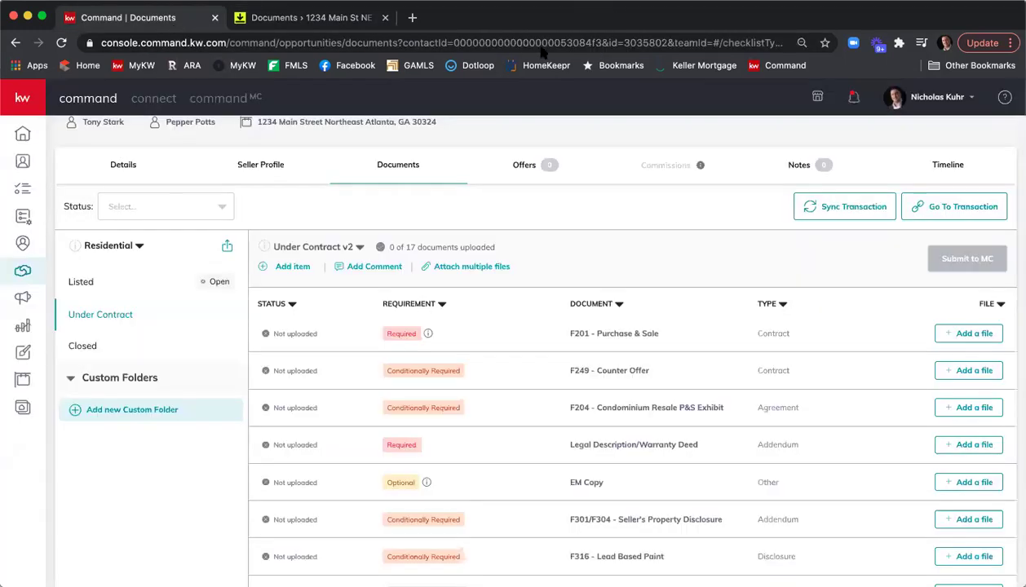
click(358, 246)
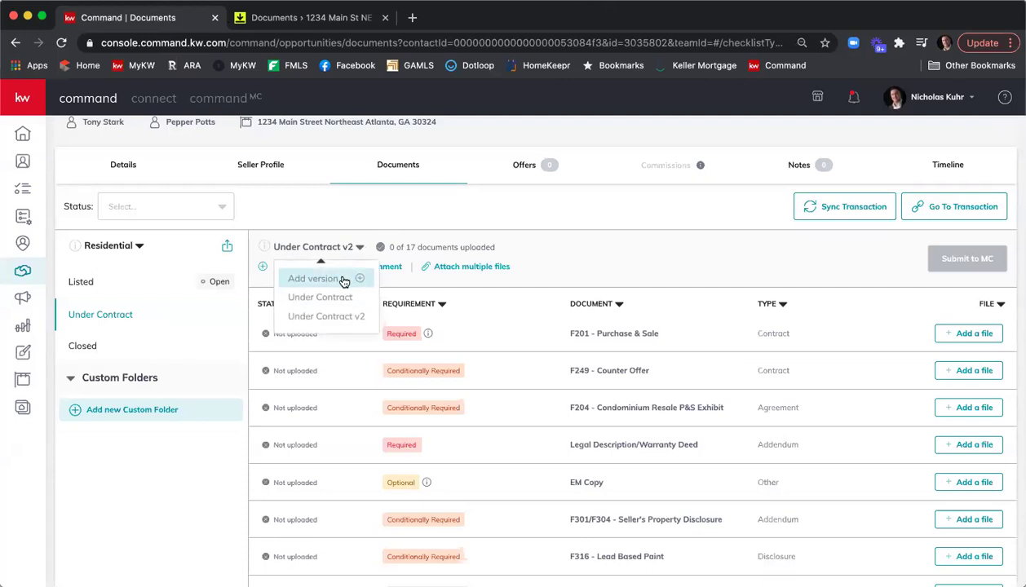
click(343, 280)
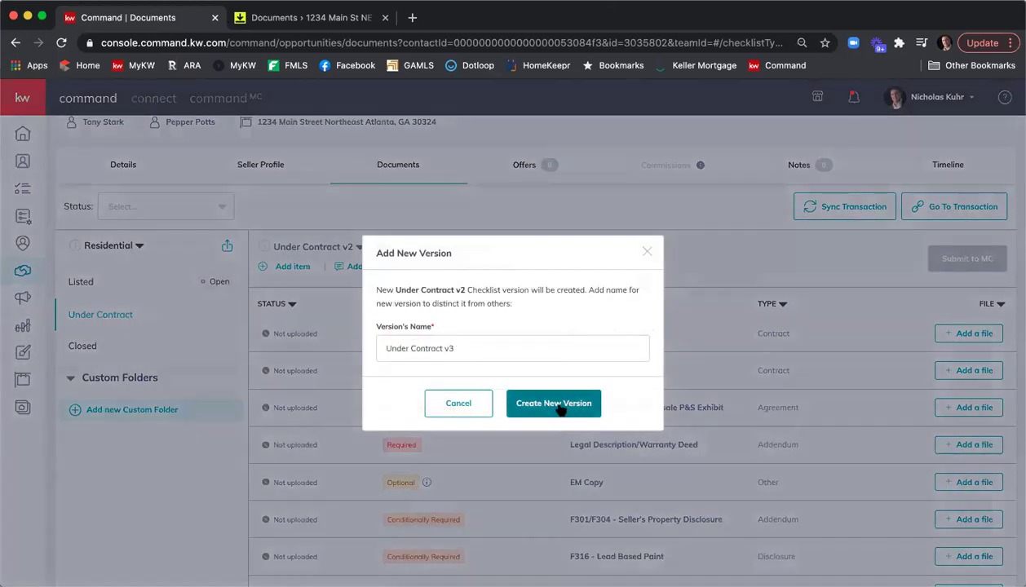
click(563, 407)
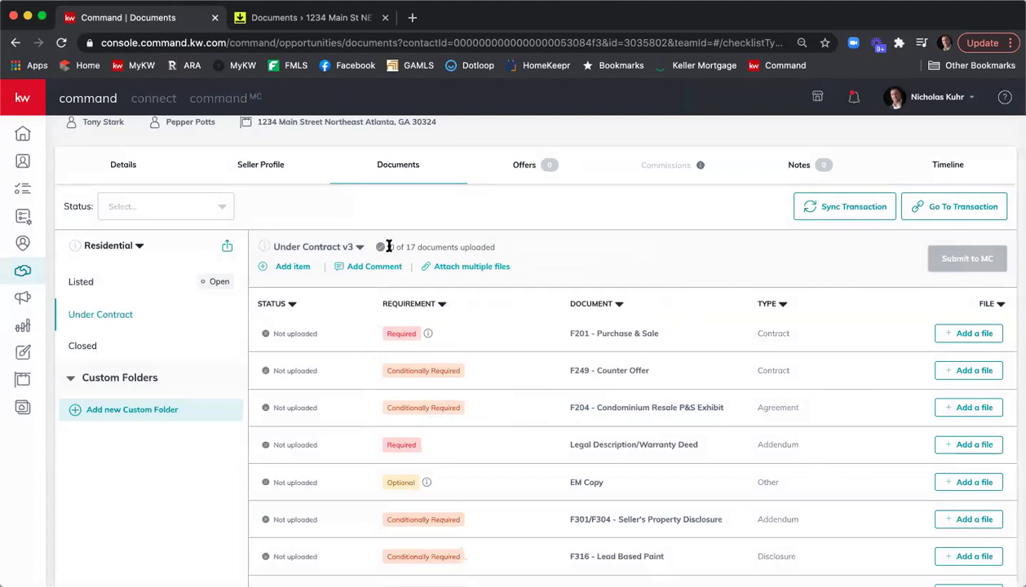
Step: Review the checklist version list, keeping Under Contract v3 as the shown version
click(358, 247)
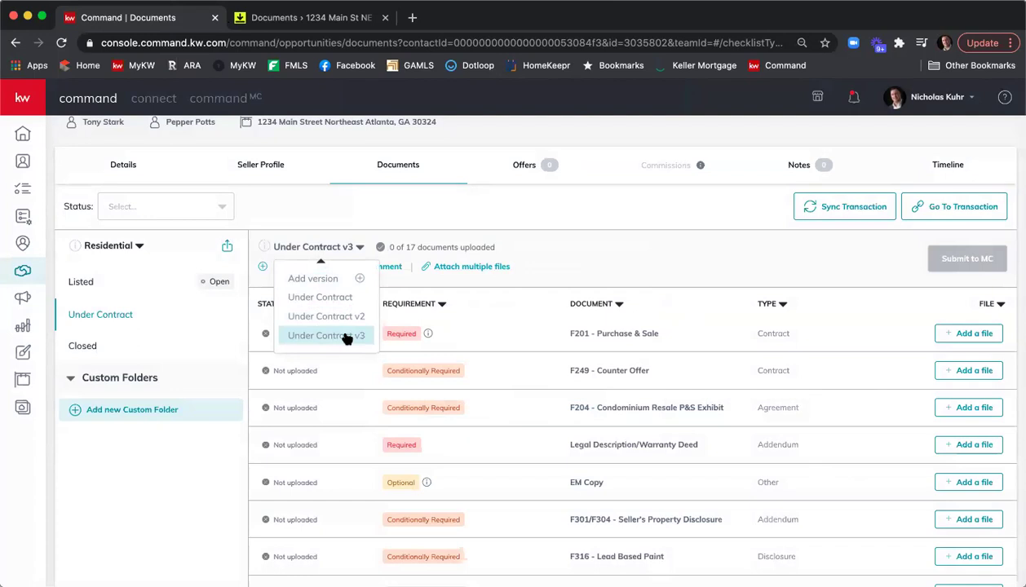
click(347, 336)
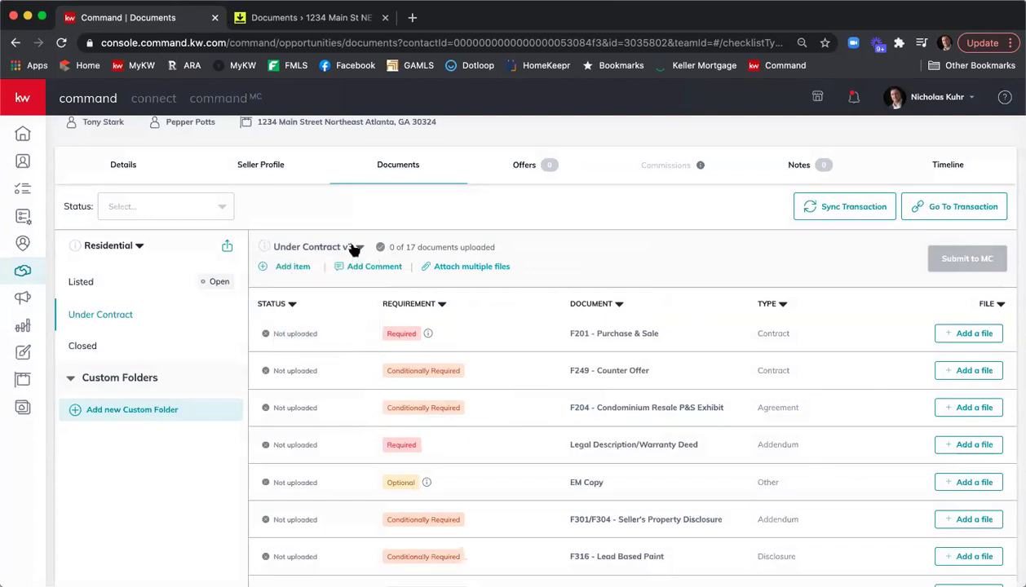
scroll(353, 247, down, 1)
click(360, 245)
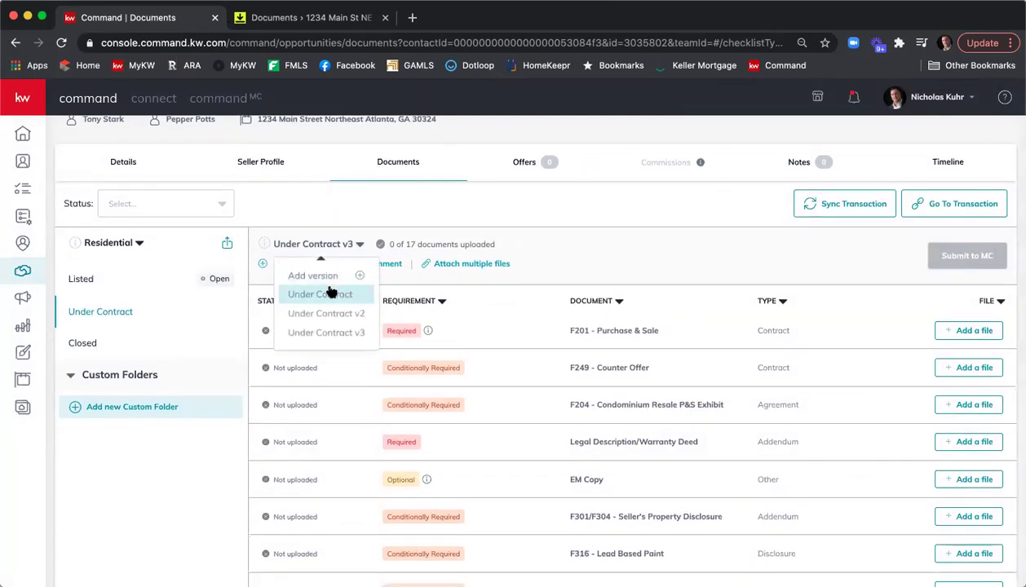
right_click(321, 332)
key(Escape)
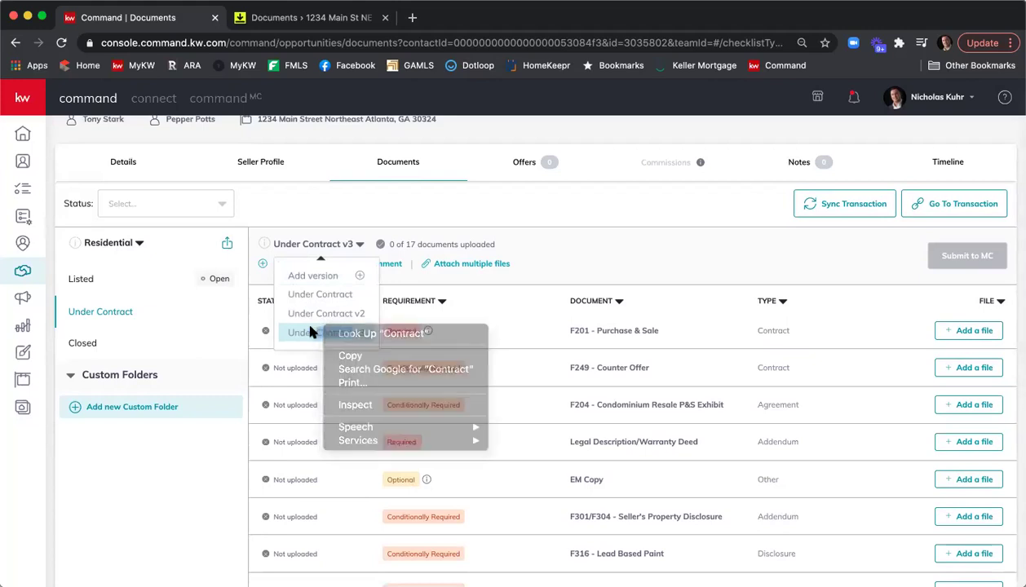
click(347, 332)
Step: Add a checklist version named Under Contract followed by the agent's name instead of v4
click(362, 245)
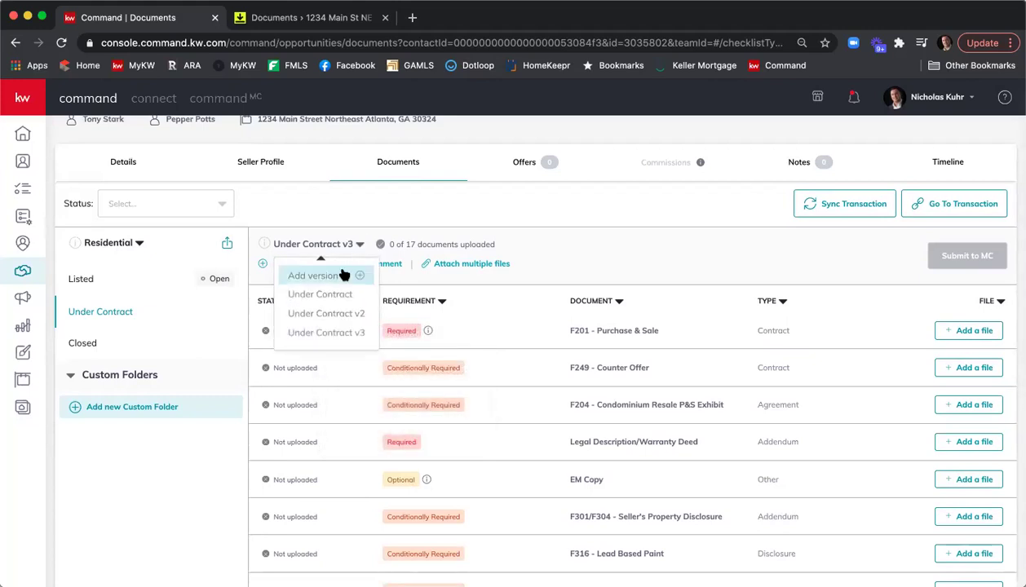
click(336, 274)
drag(444, 348, 520, 349)
text(-)
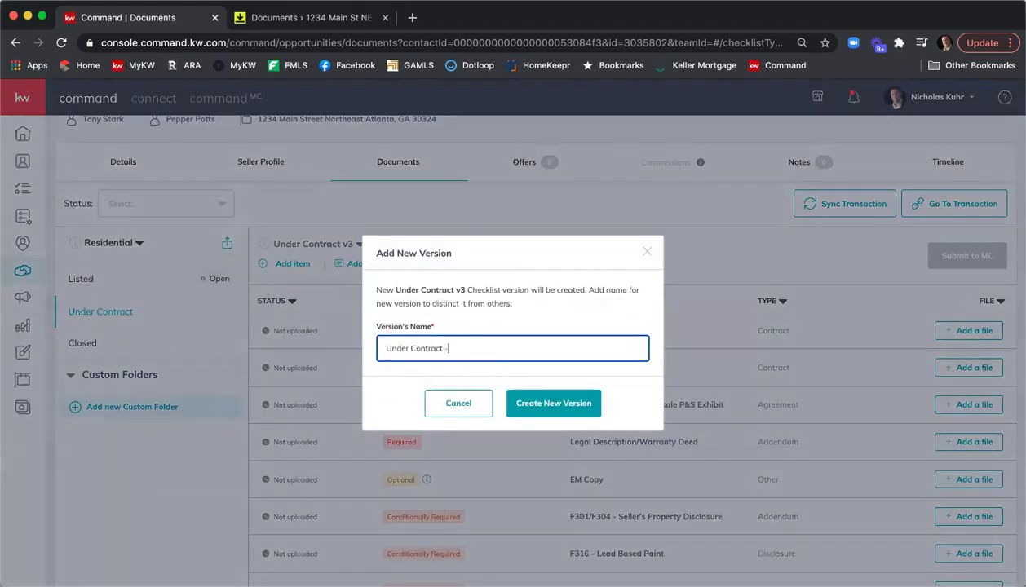
click(544, 404)
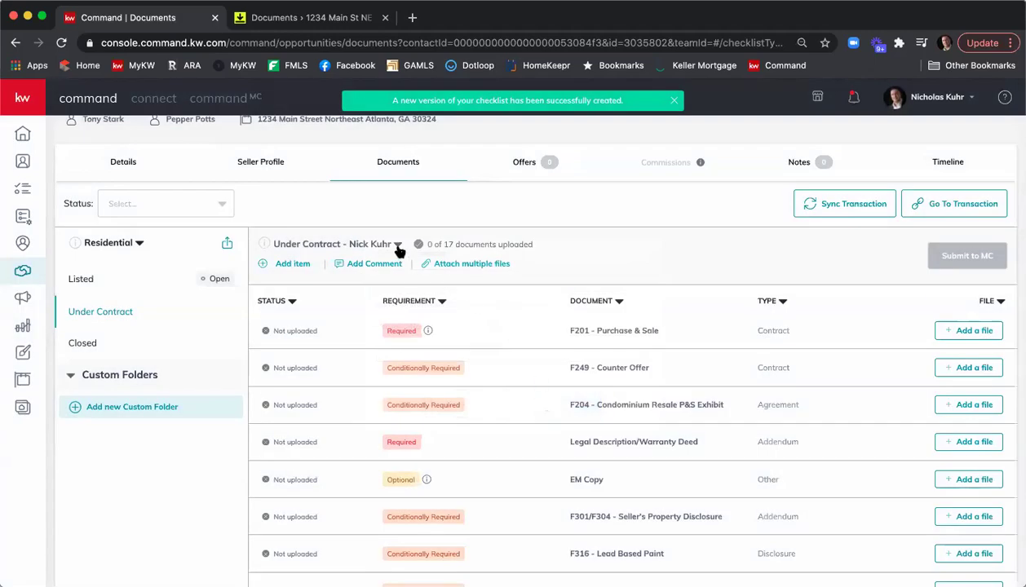
click(398, 245)
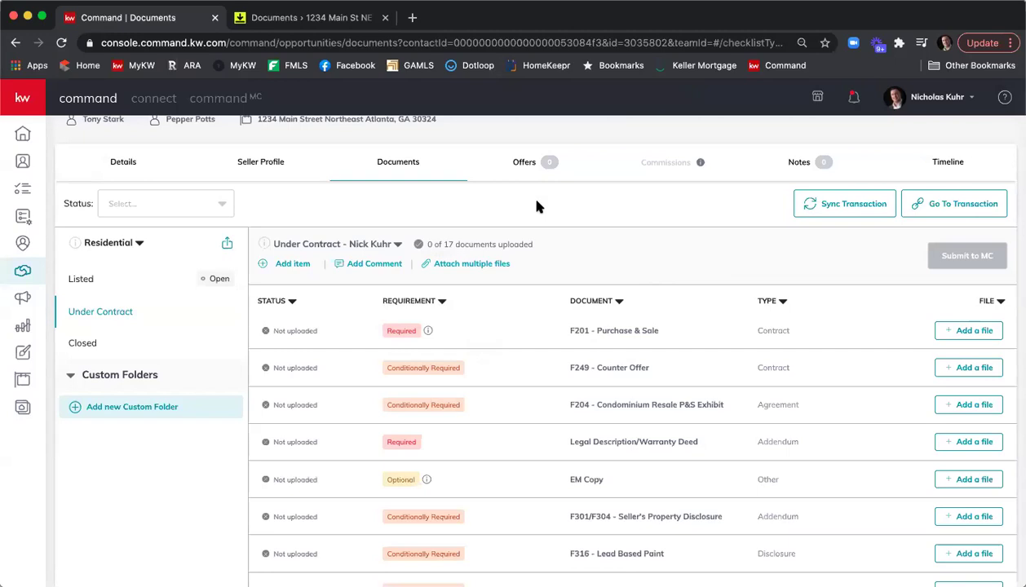
Step: Return to the DocuSign Rooms documents tab for 1234 Main St
click(325, 17)
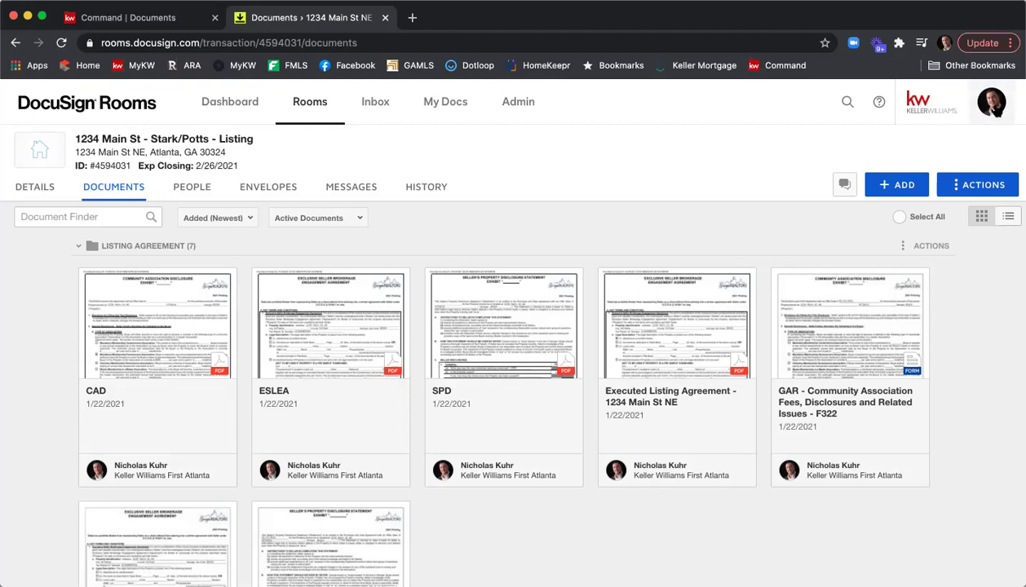
Step: Open the Inbox Details page in the account's Preferences
click(991, 106)
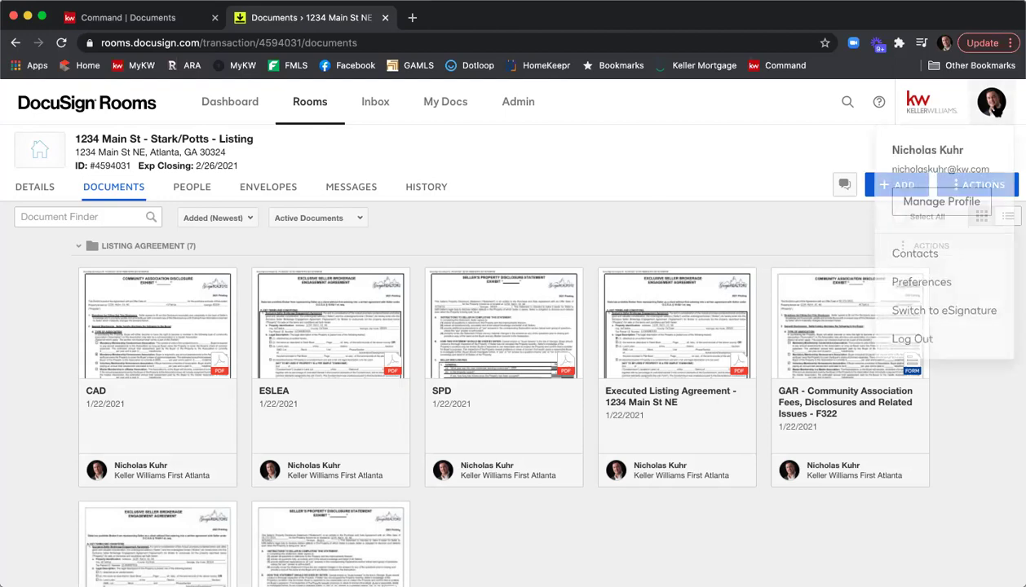
click(951, 282)
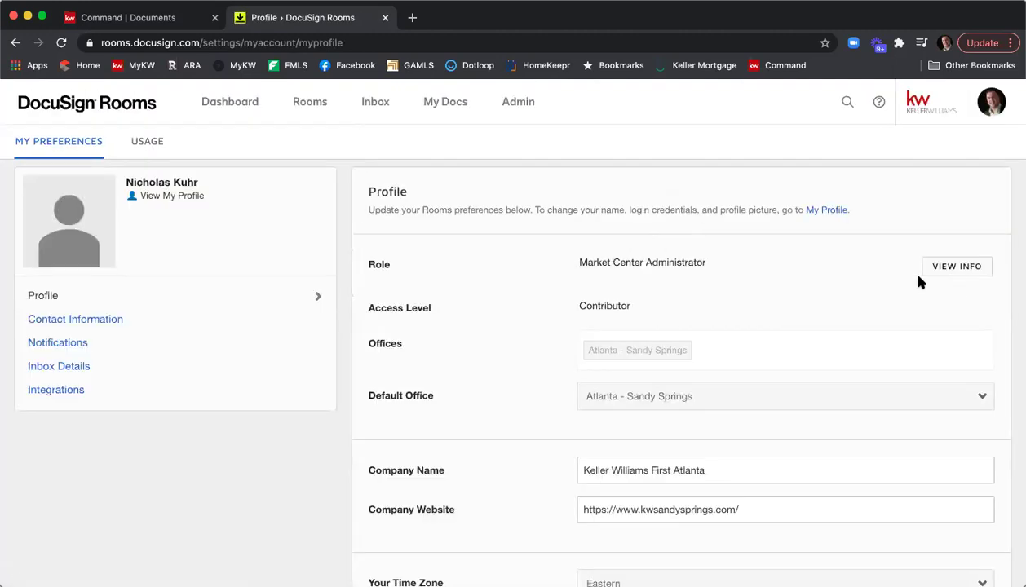
click(206, 367)
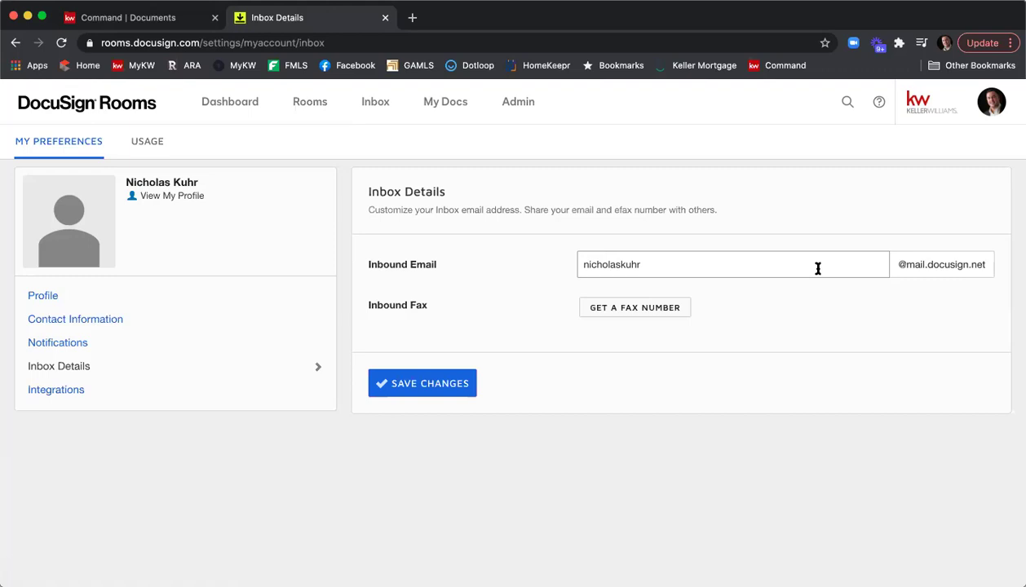
Step: Save the changes on the Inbox Details form
click(442, 397)
Step: Go to the Rooms Inbox page and copy its inbound email address
click(382, 112)
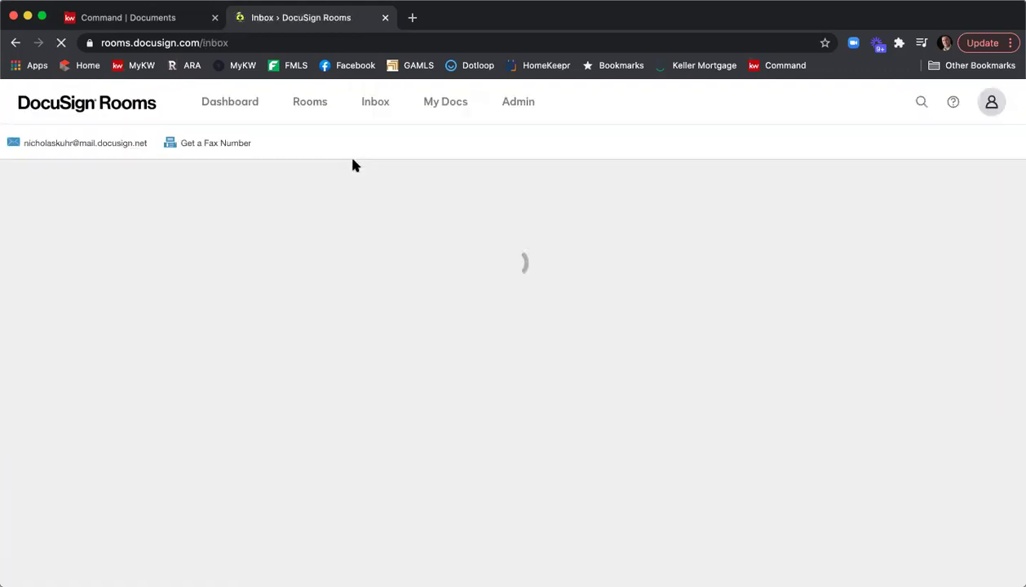
mouse_move(125, 146)
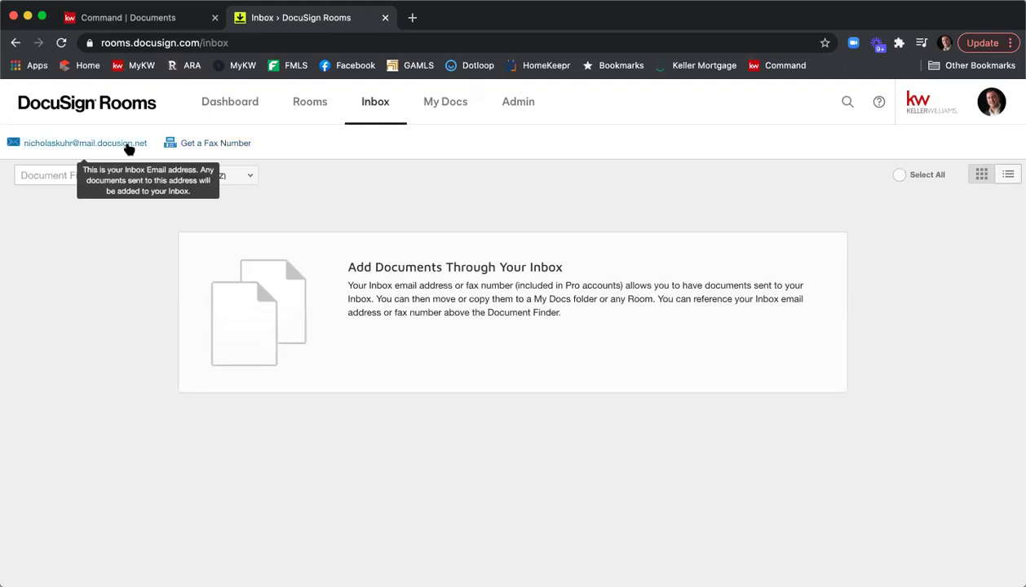
drag(148, 144, 24, 149)
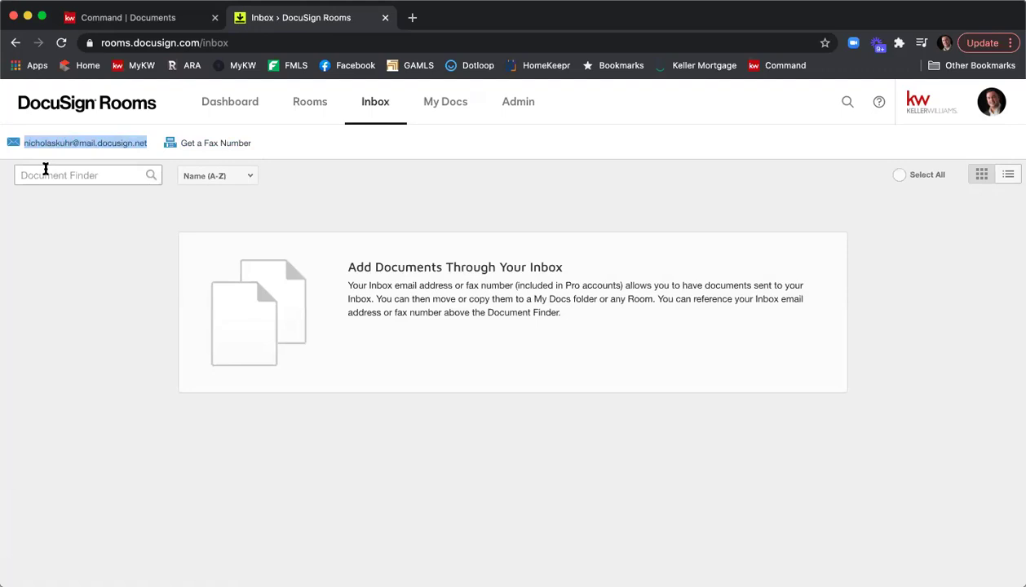
right_click(51, 144)
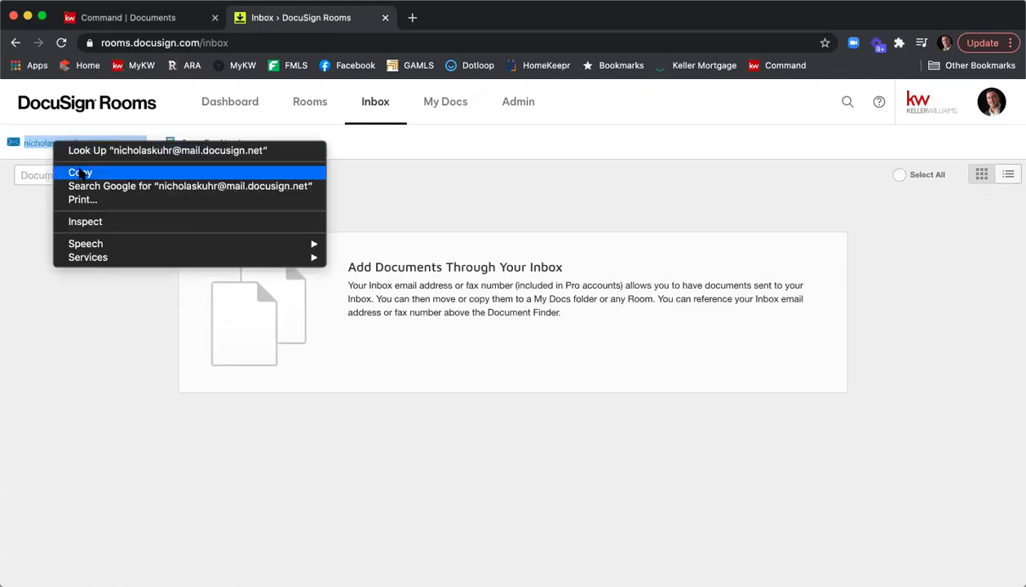
click(80, 173)
Step: Start a Gmail message addressed to the copied DocuSign inbox address, then return to the Rooms dashboard
click(412, 17)
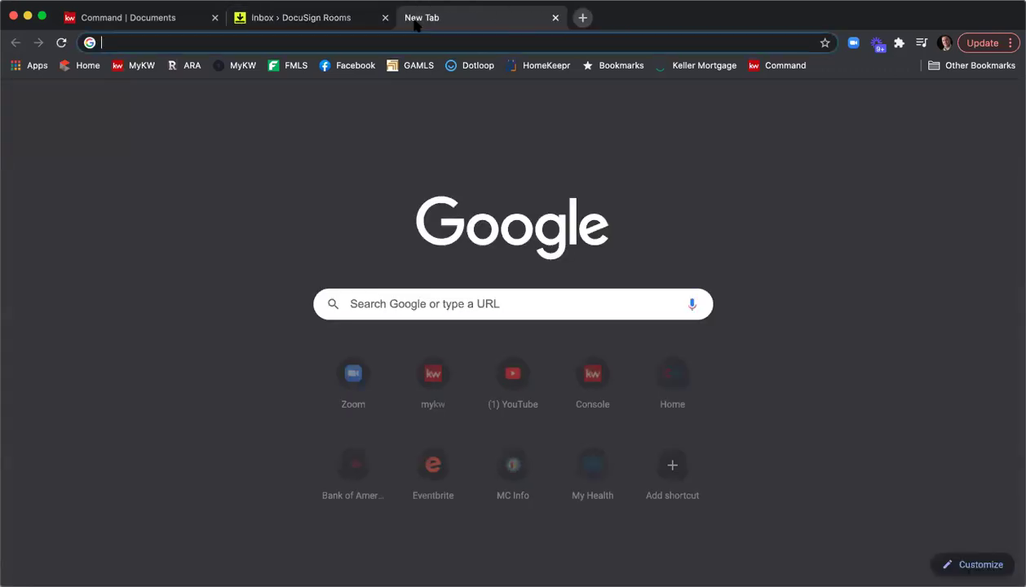
text(gmail.com)
key(Return)
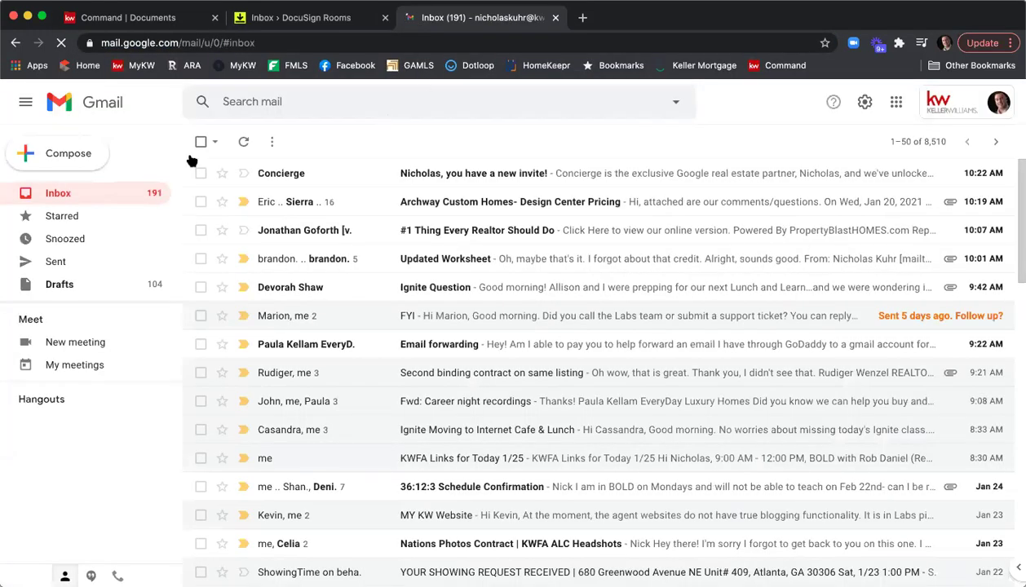
click(65, 154)
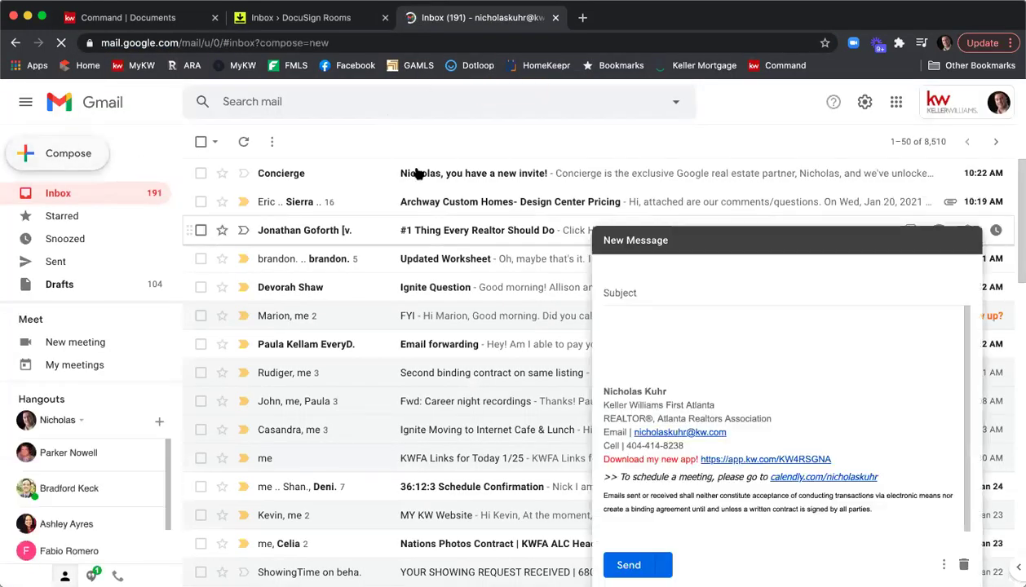
key(ctrl+v)
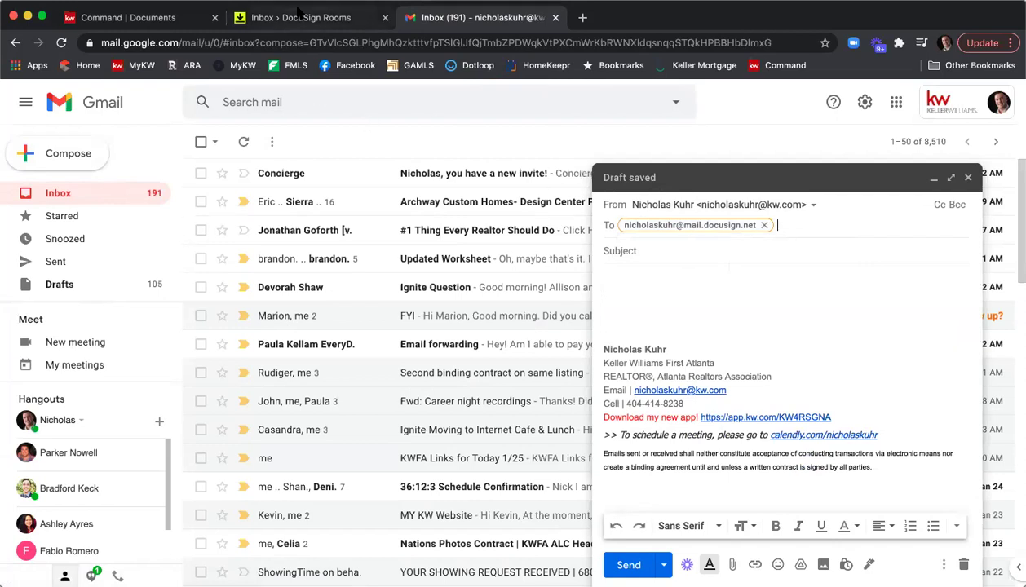
click(298, 13)
click(231, 103)
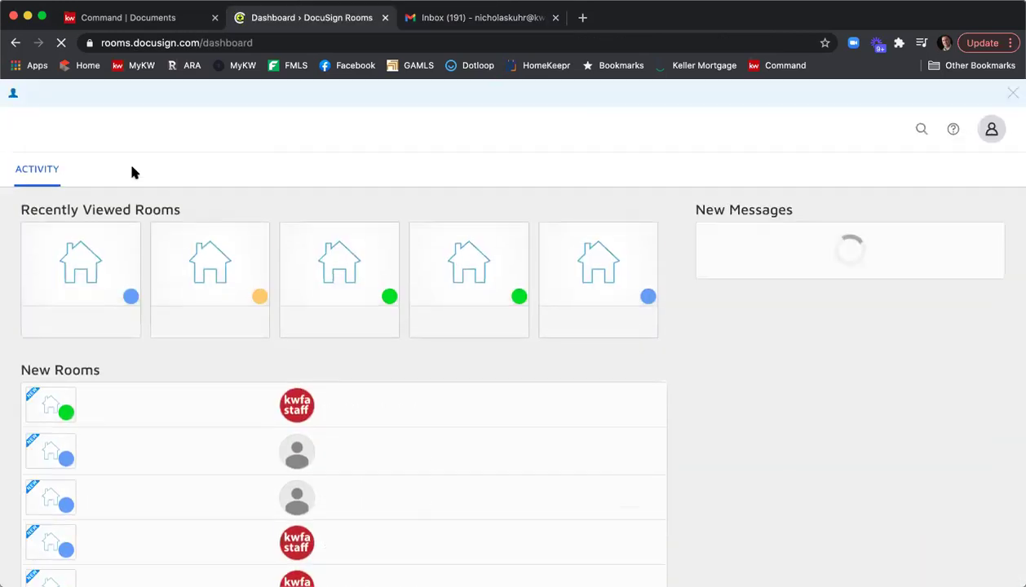
Step: Open the 1234 Main St - Stark/Potts - Listing room and copy its Room ID
click(84, 279)
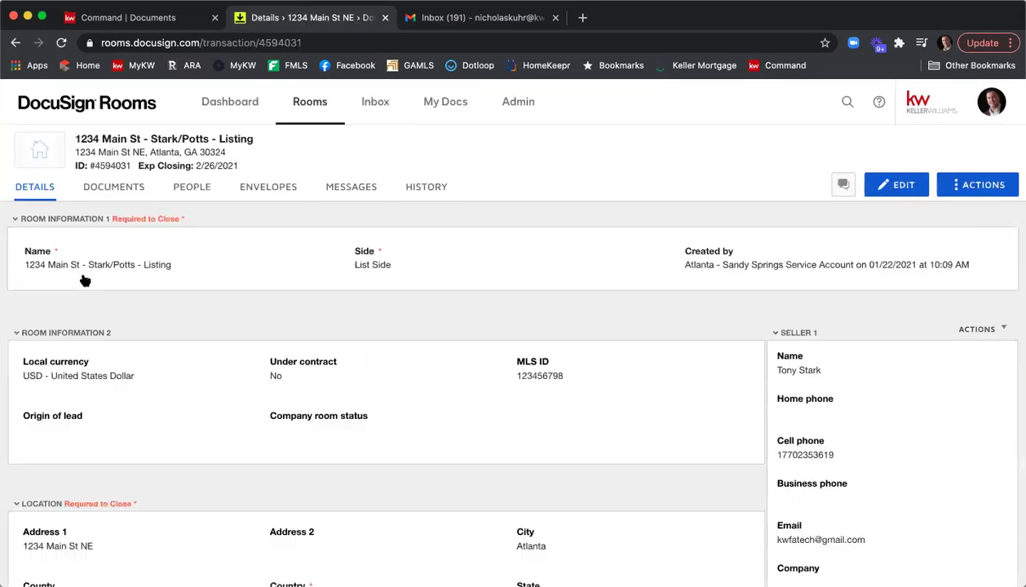
mouse_move(92, 167)
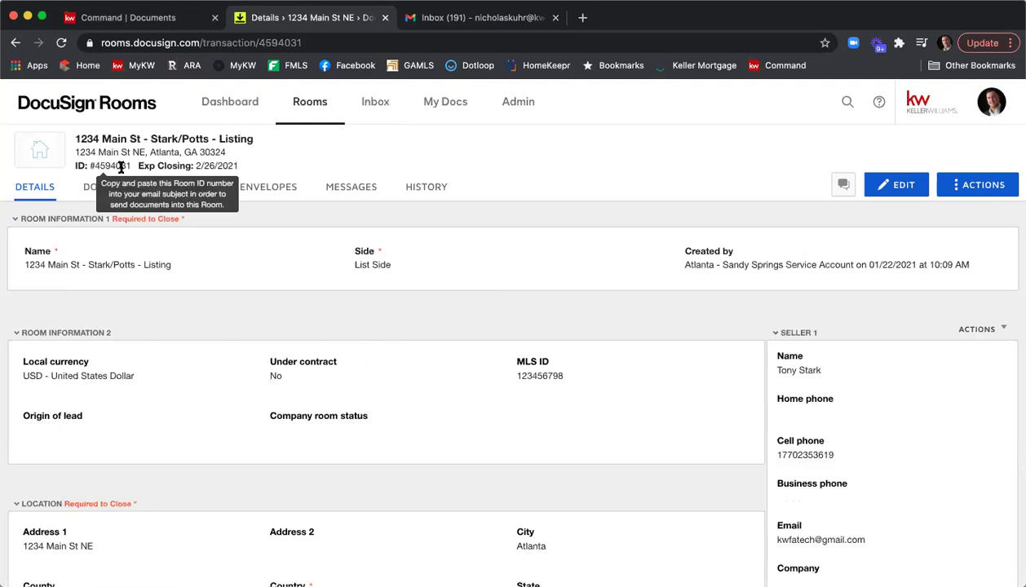
drag(130, 166, 91, 166)
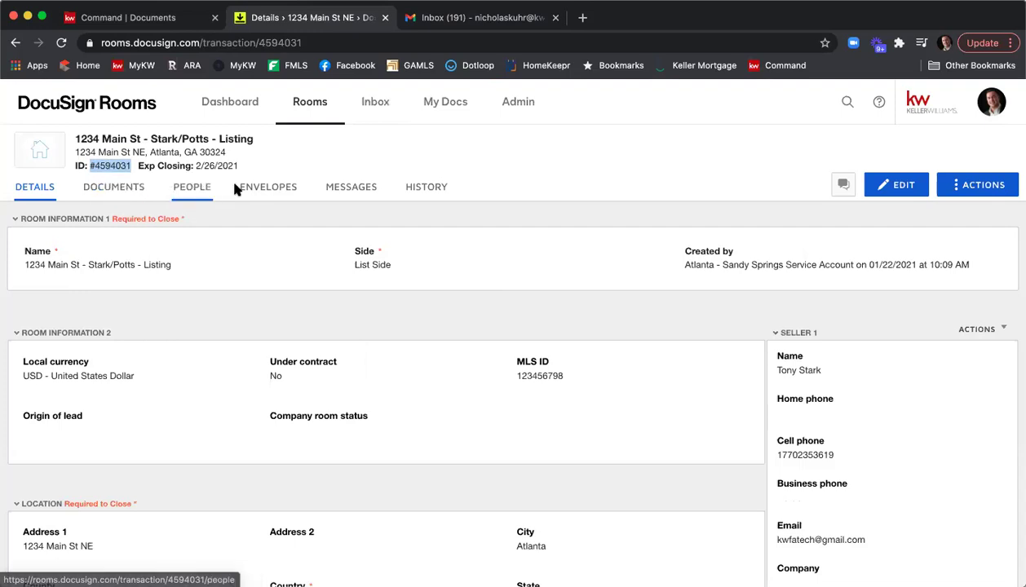
click(441, 18)
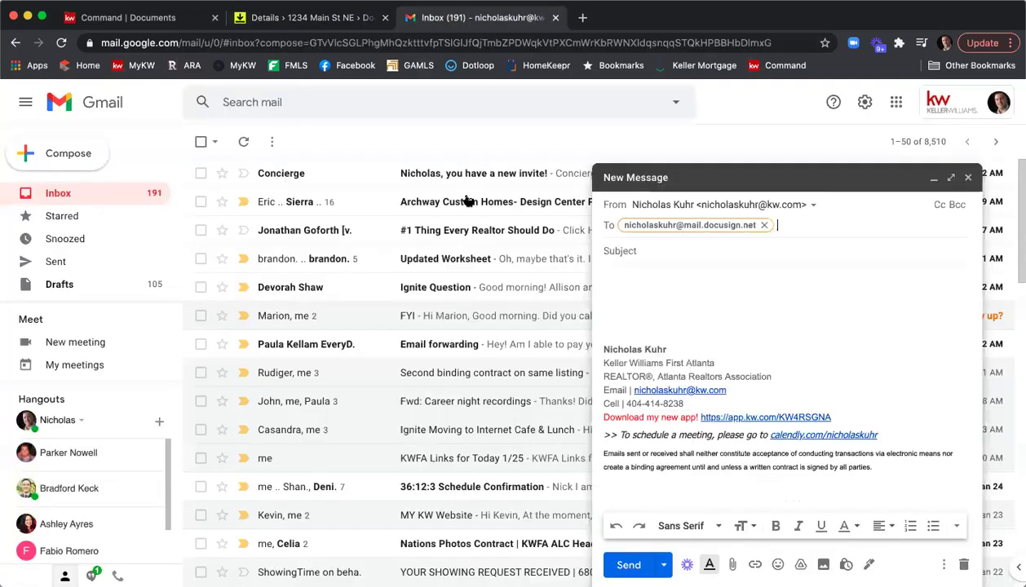
click(613, 251)
key(ctrl+v)
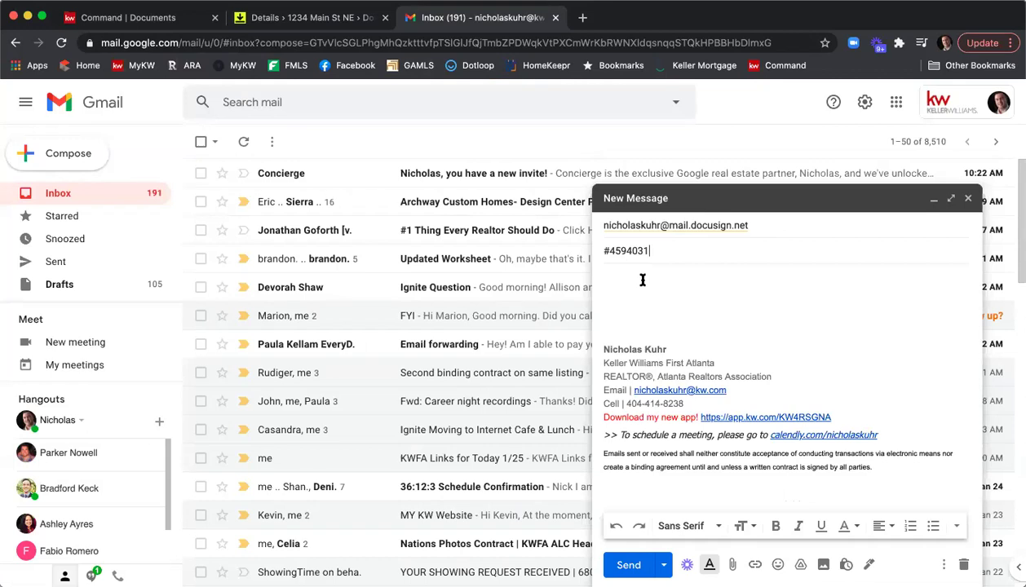
key(Tab)
click(733, 565)
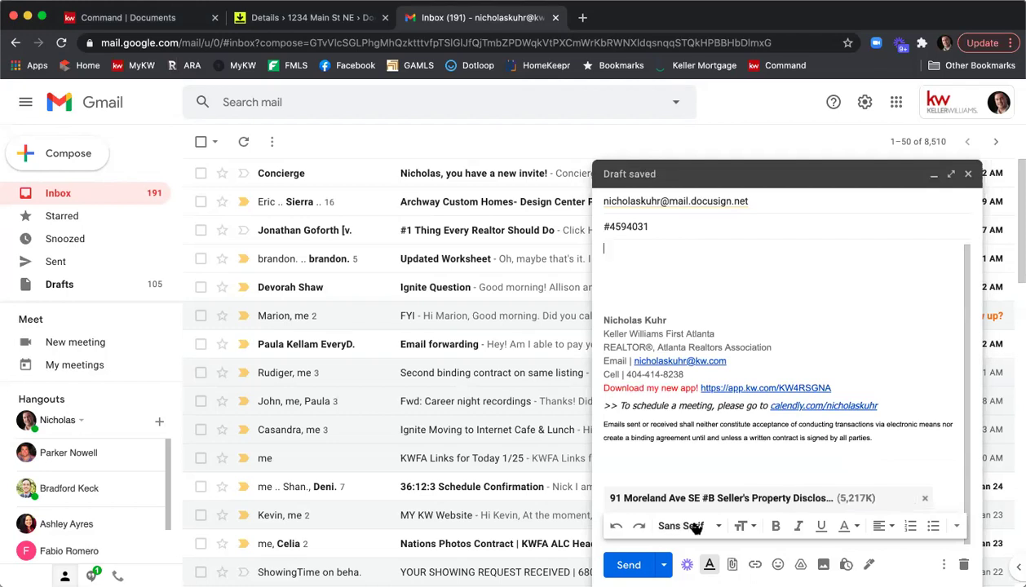
click(635, 564)
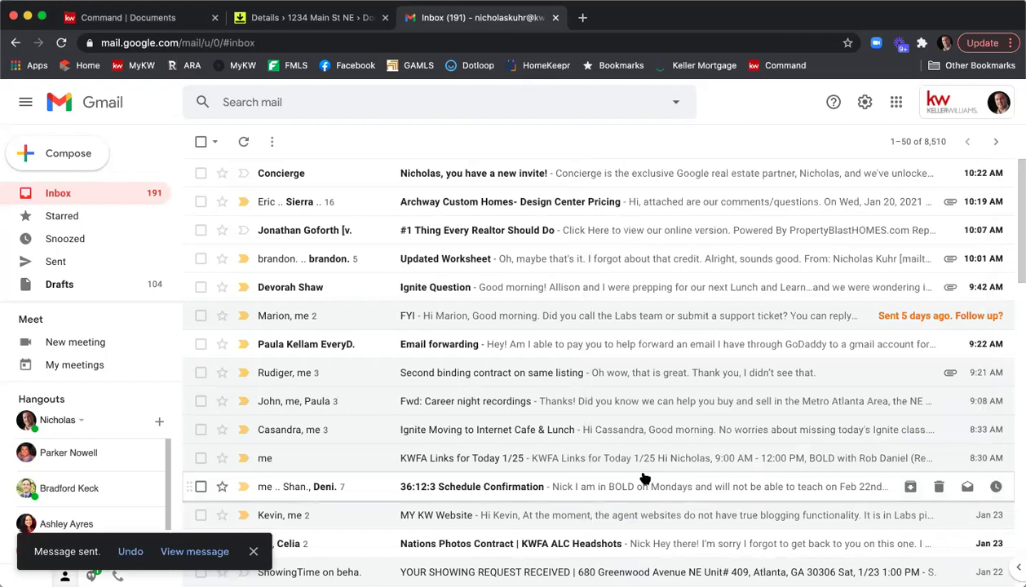
Step: Open the listing room's documents and reload to check Room Docs for the emailed file
click(275, 18)
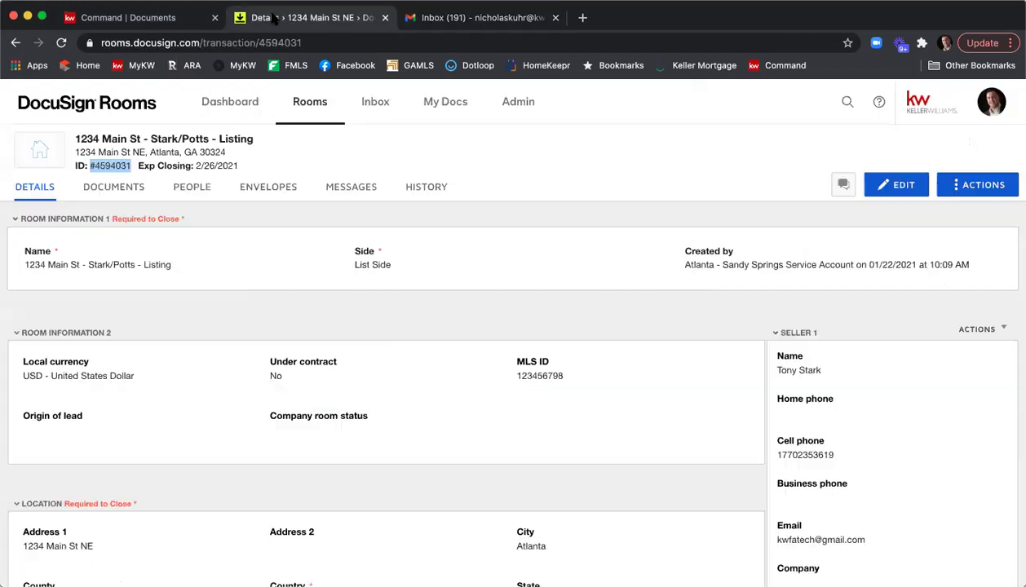
click(110, 194)
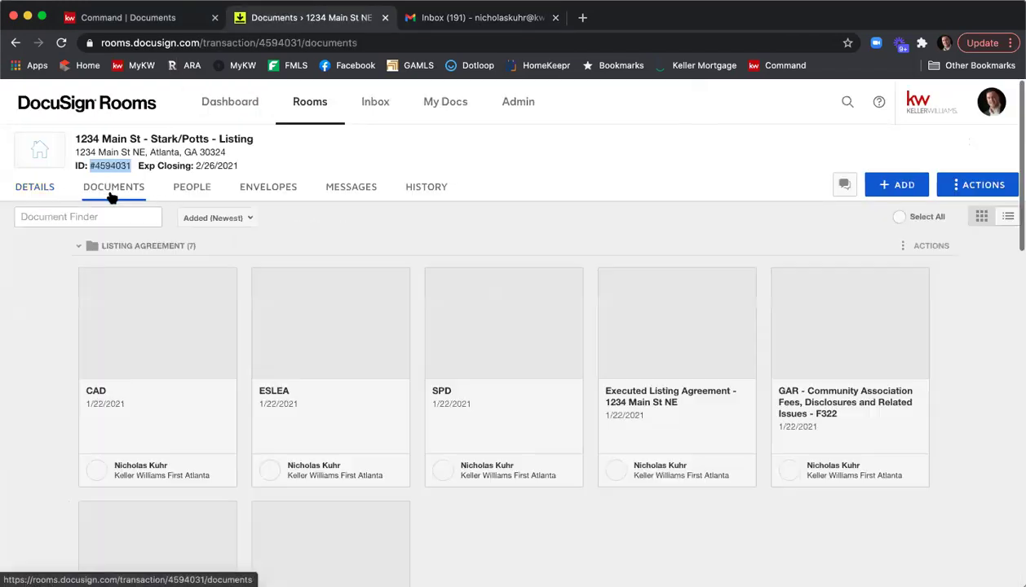
scroll(402, 194, down, 5)
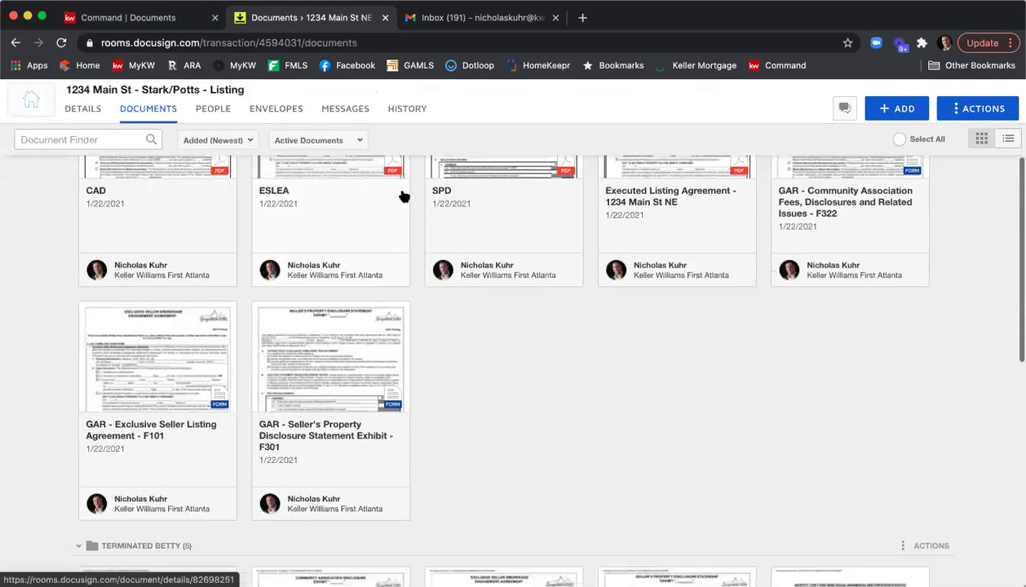
scroll(402, 196, down, 8)
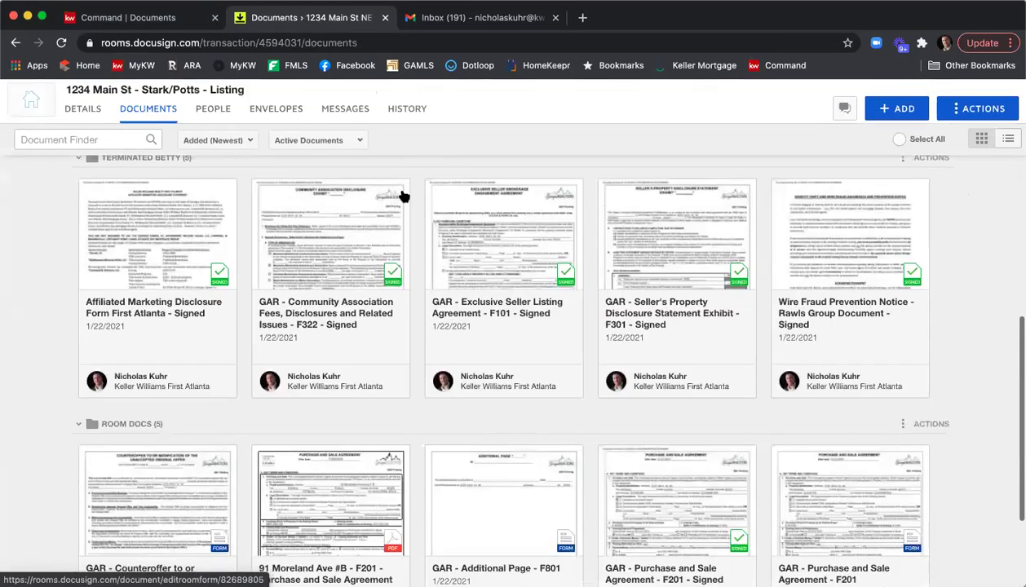
scroll(404, 196, down, 2)
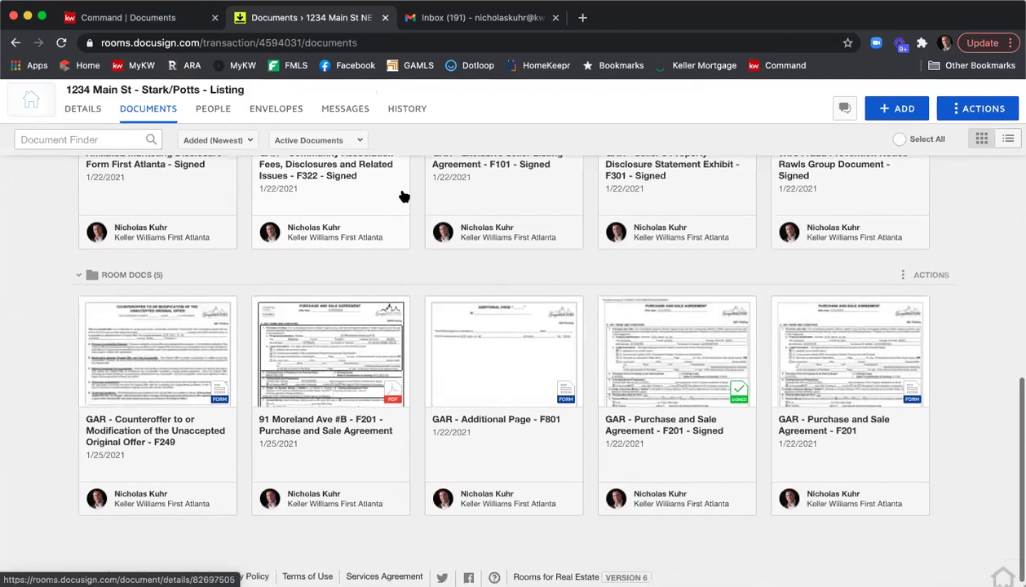
click(60, 43)
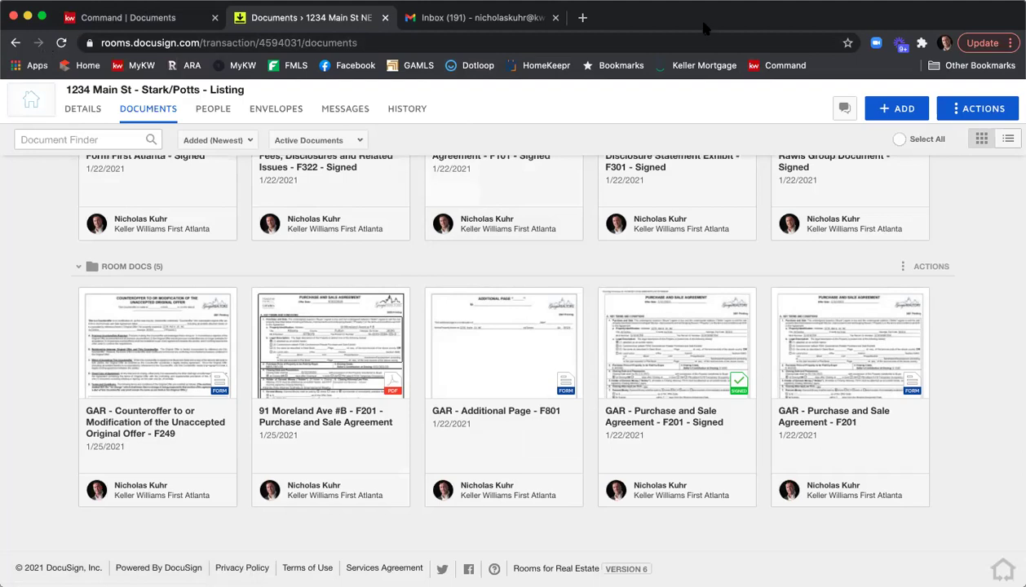
click(65, 42)
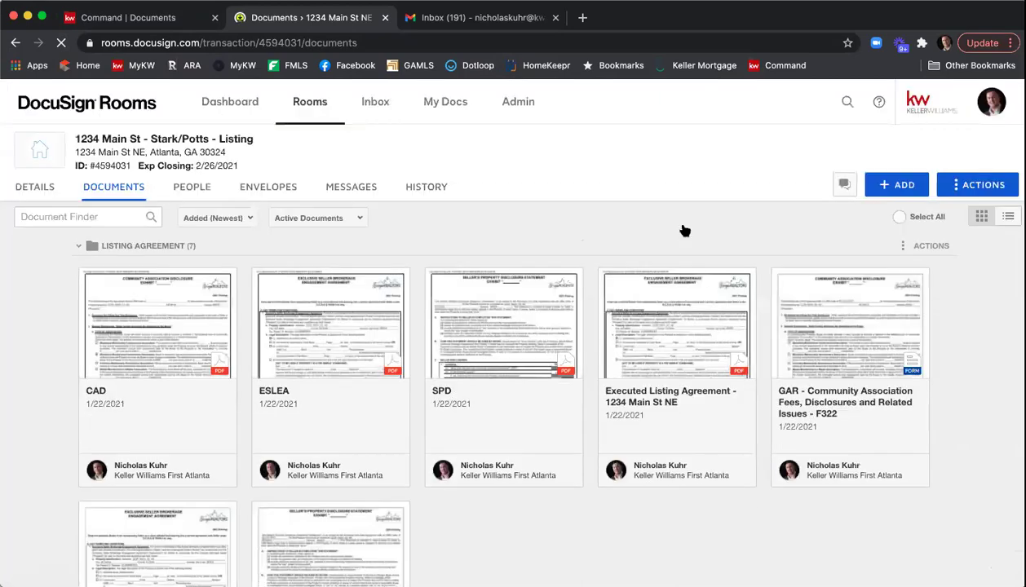
scroll(685, 231, down, 10)
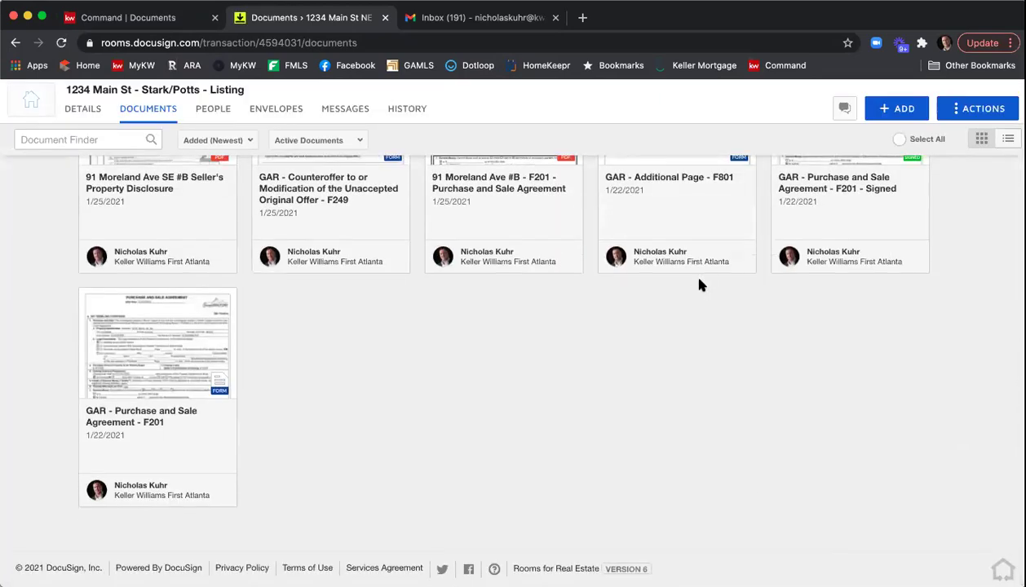
scroll(699, 285, up, 1)
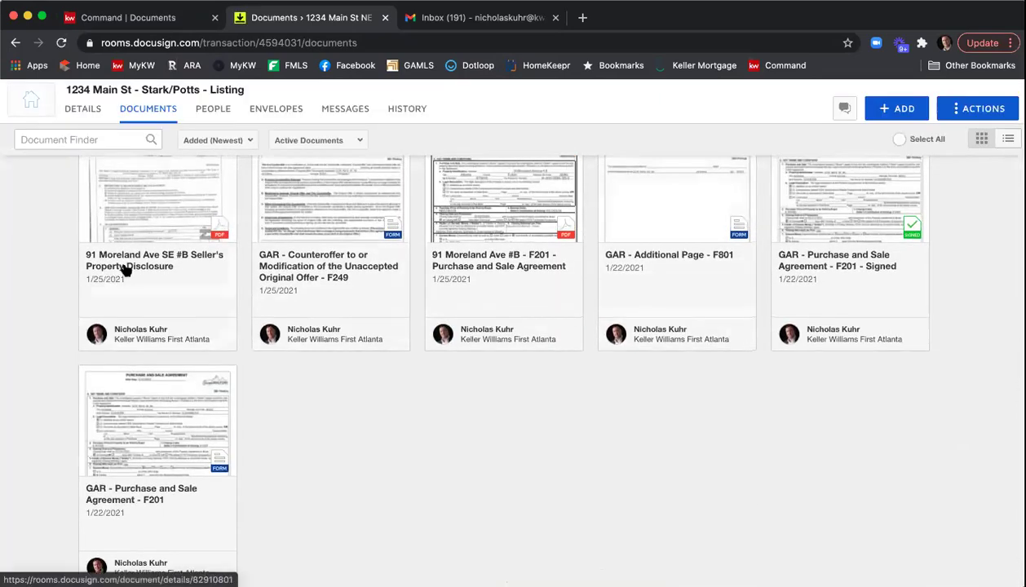
scroll(355, 451, up, 1)
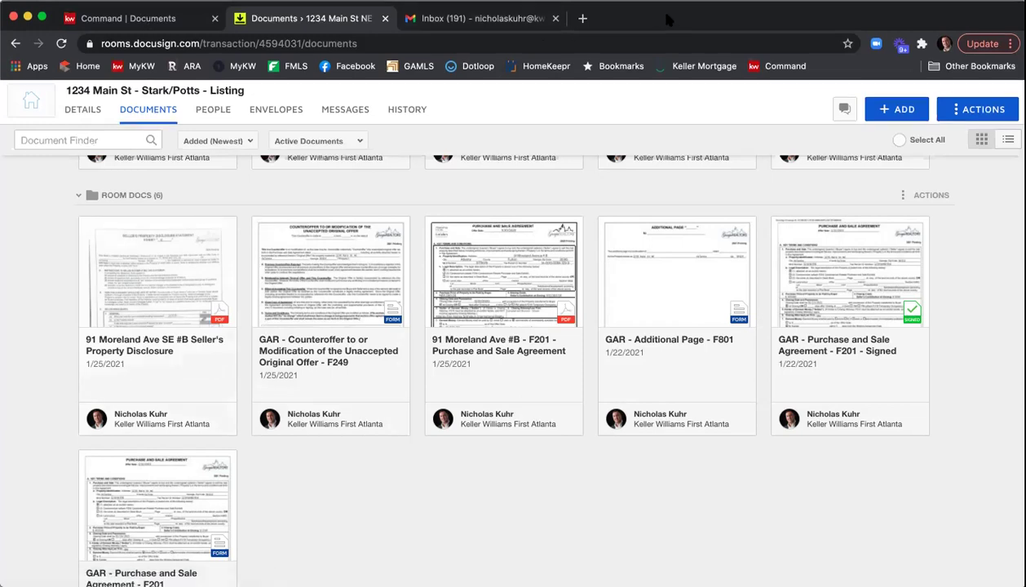
click(145, 23)
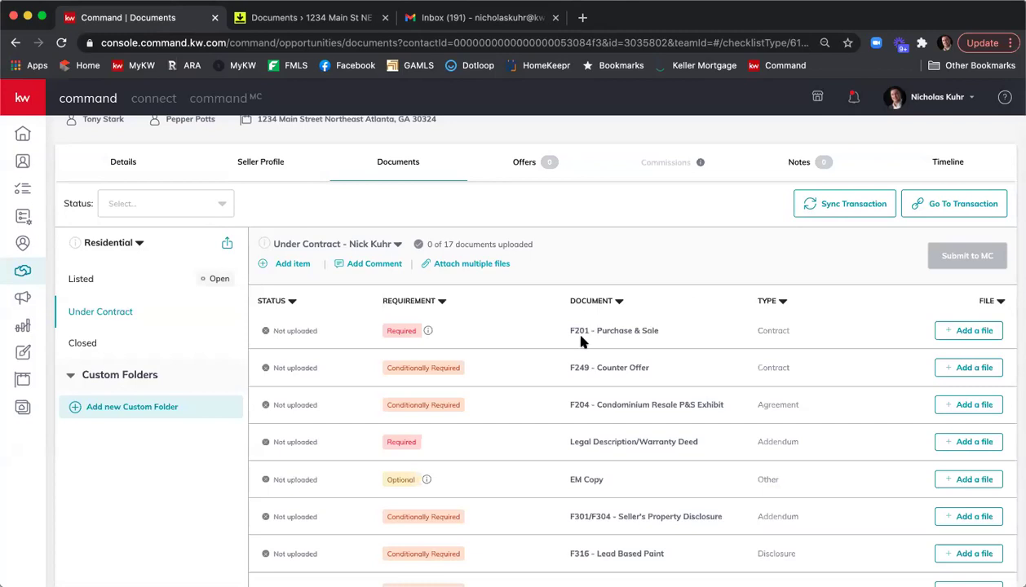
Step: Scroll to the top of the 1234 Main St Under Contract checklist, showing 0 of 17 uploaded
scroll(512, 352, up, 1)
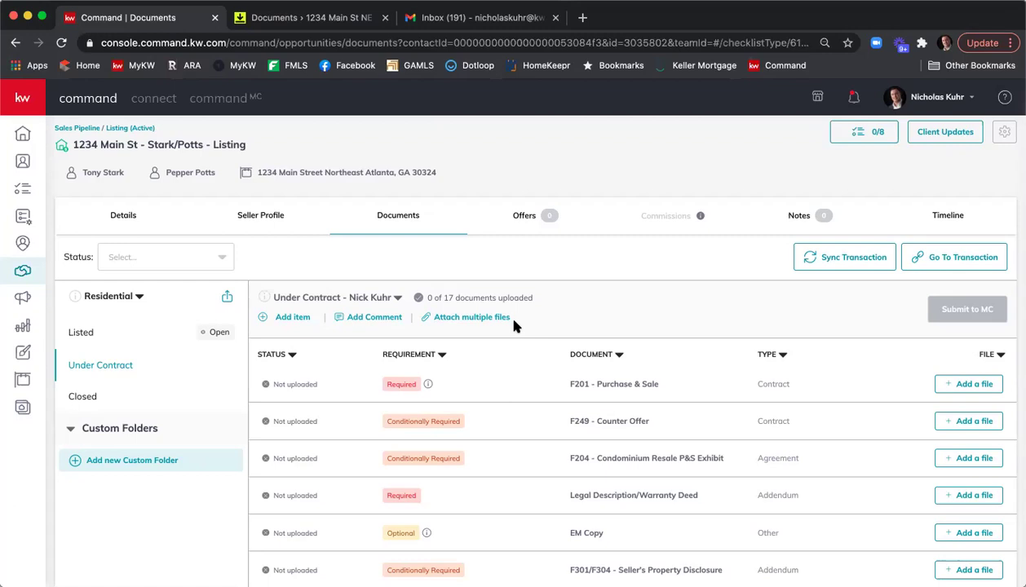
Step: Return to the 1234 Main St room and scroll up to its seven-document Listing Agreement folder
click(326, 17)
scroll(481, 214, up, 3)
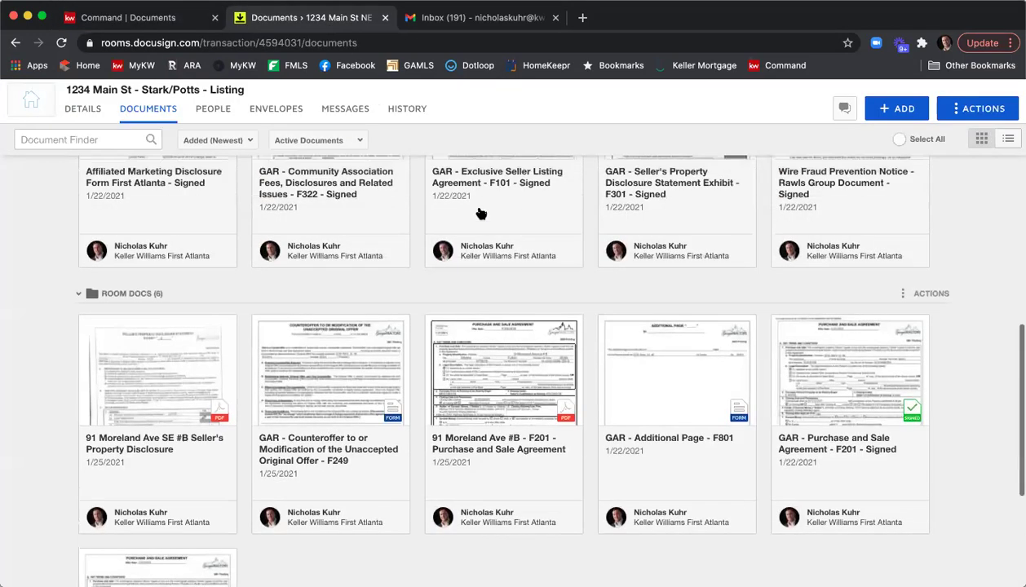
scroll(567, 266, up, 5)
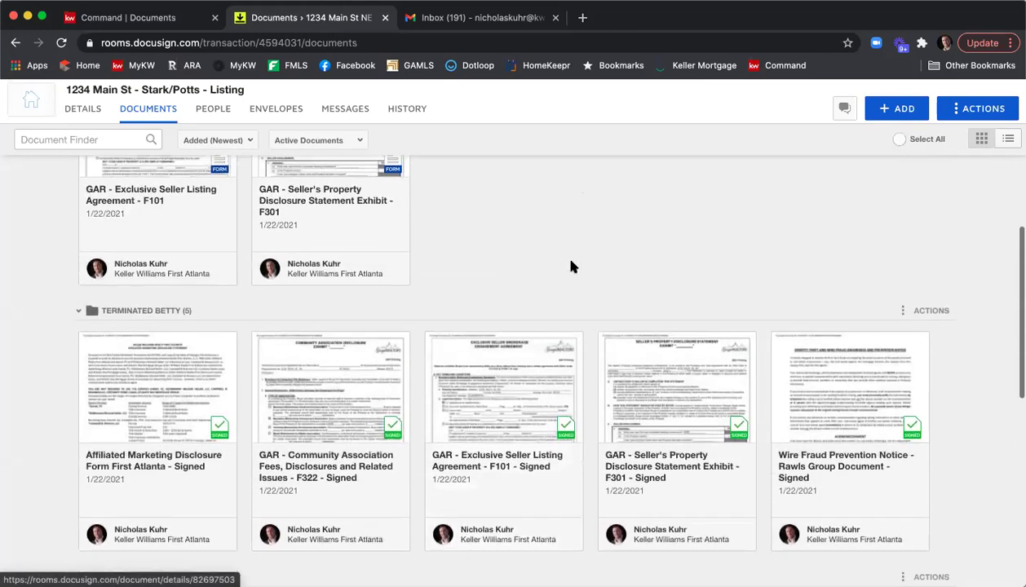
scroll(570, 266, up, 2)
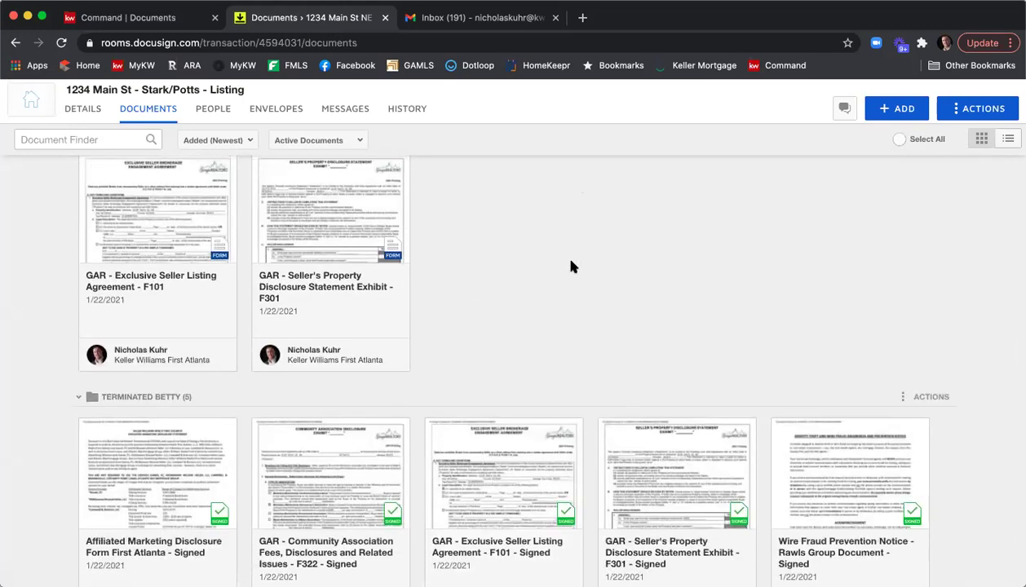
scroll(571, 267, up, 4)
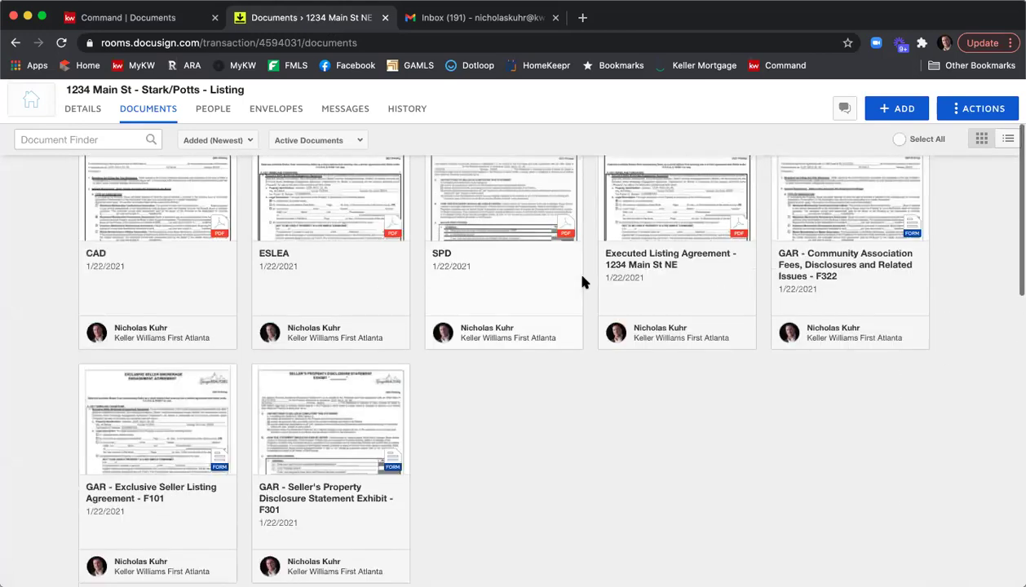
scroll(581, 282, up, 1)
scroll(581, 282, up, 2)
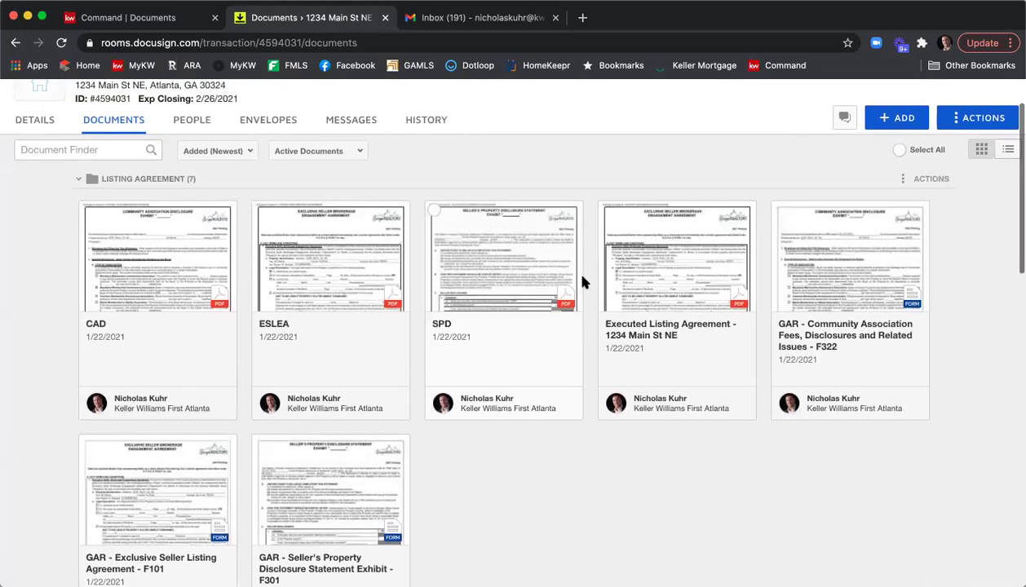
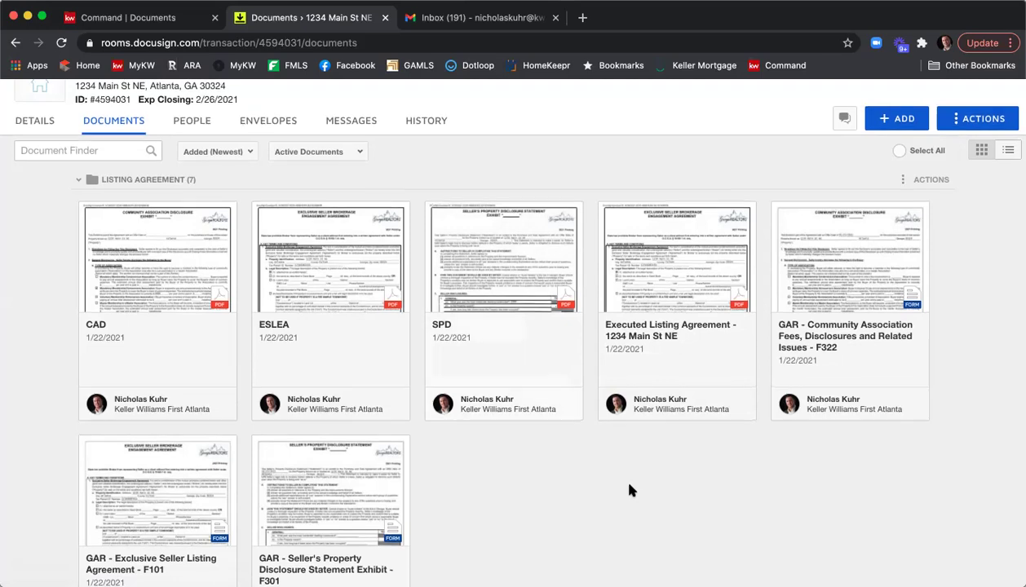
Step: Scroll through the room's documents to bring the Listing Agreement folder into view
scroll(629, 488, up, 1)
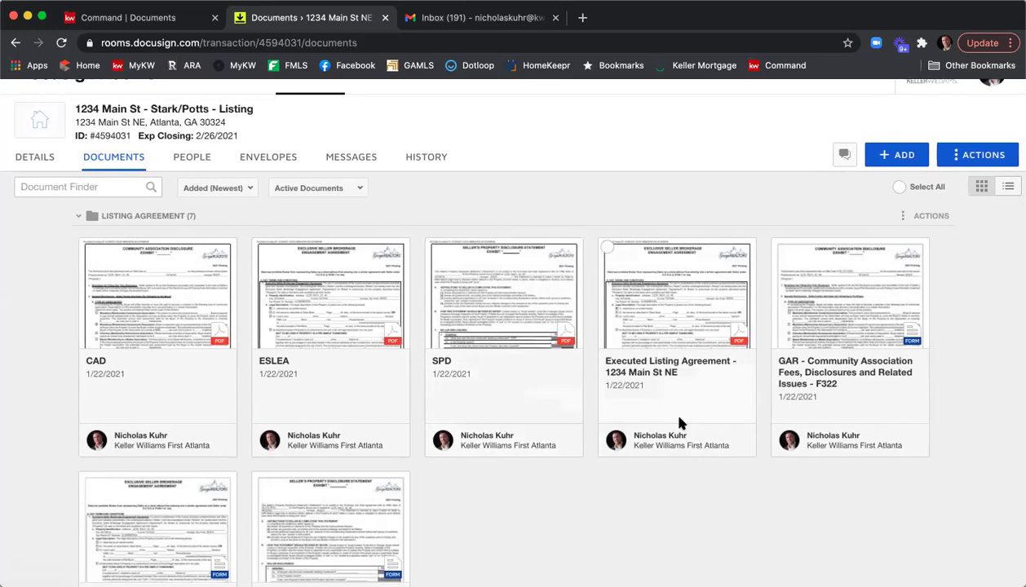
scroll(680, 423, down, 2)
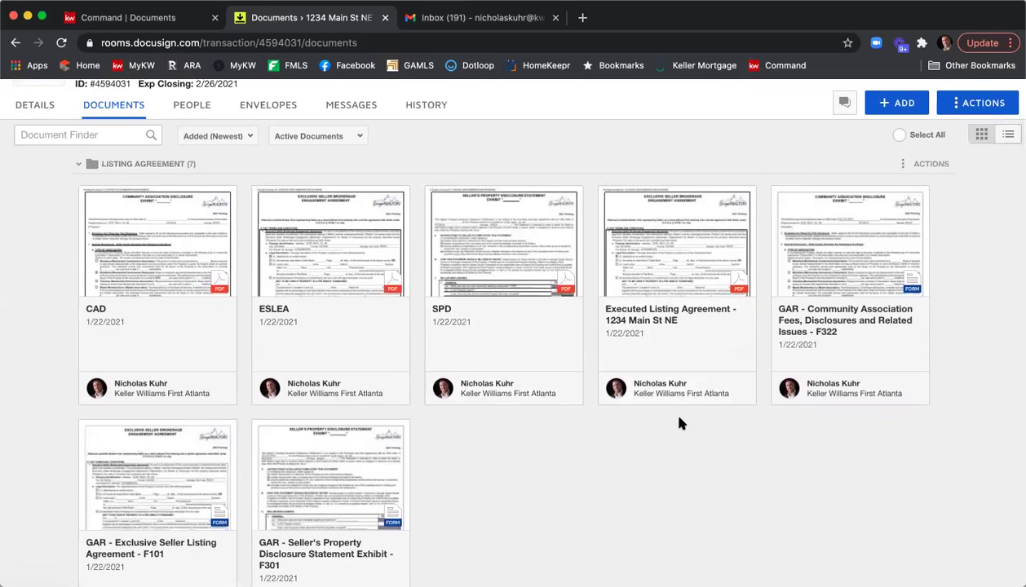
scroll(680, 420, down, 4)
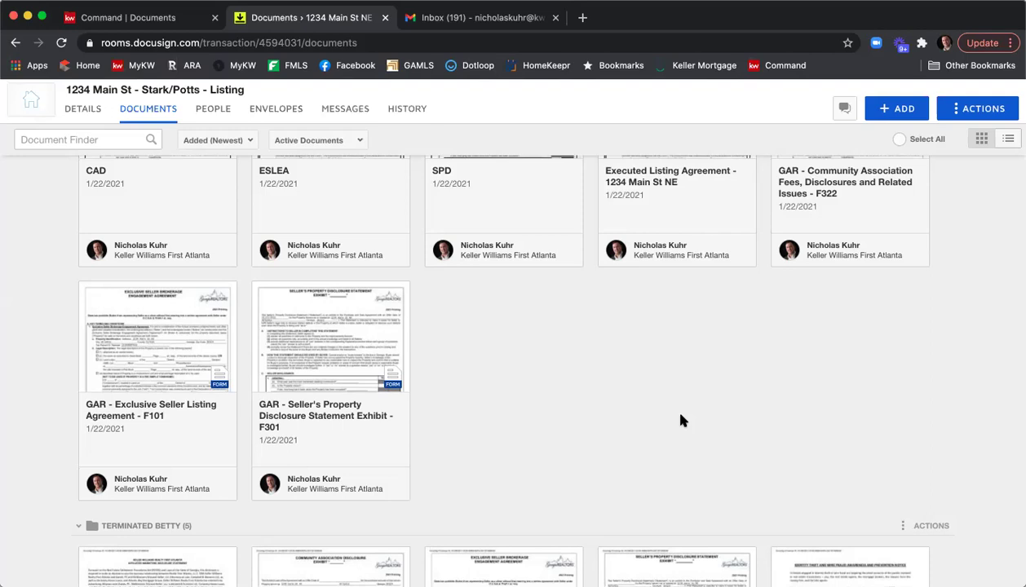
scroll(708, 471, up, 2)
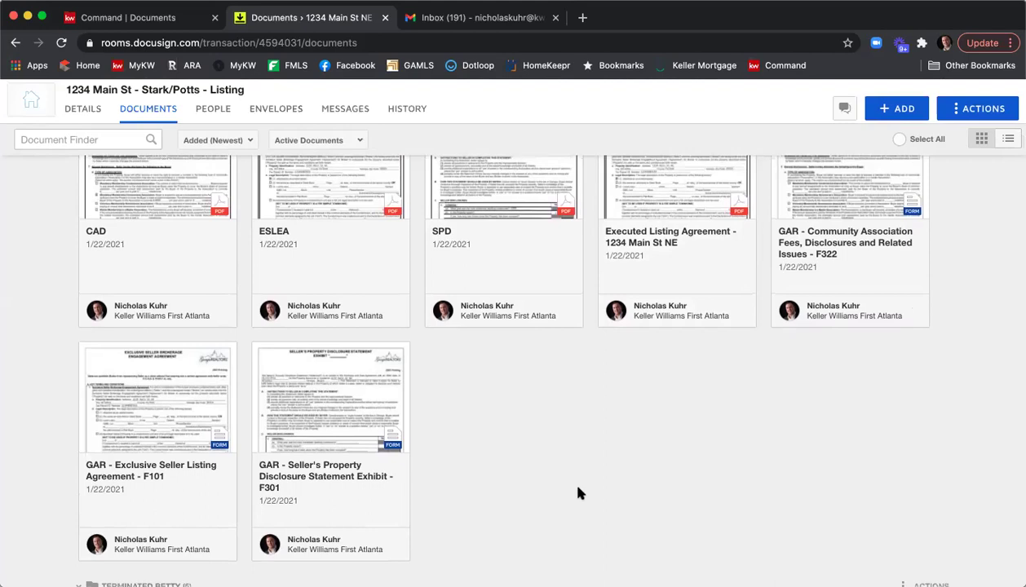
Step: Tick and untick the F101 and F301 cards, then open the F101 listing agreement form
click(87, 353)
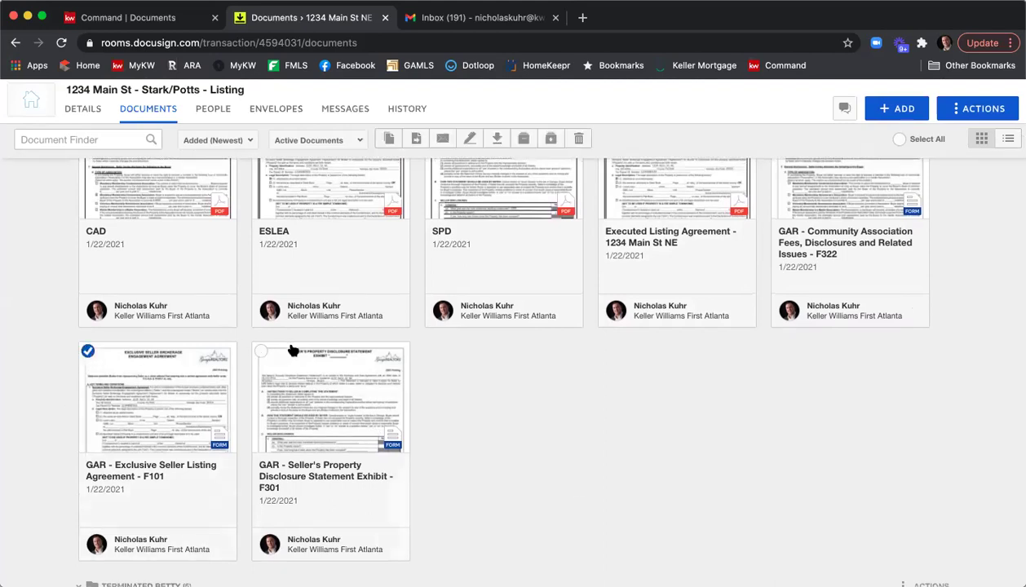
click(261, 352)
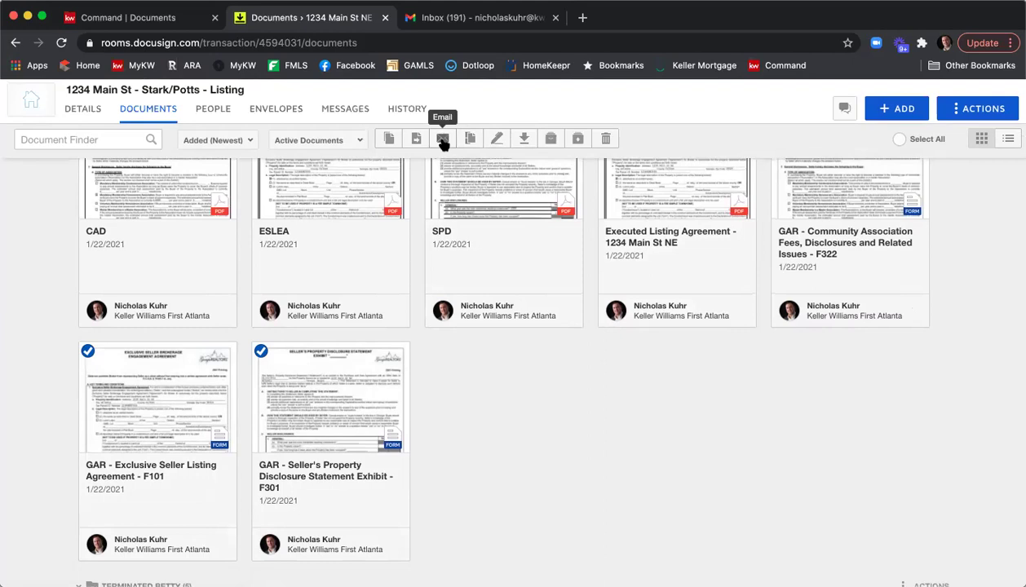
click(261, 352)
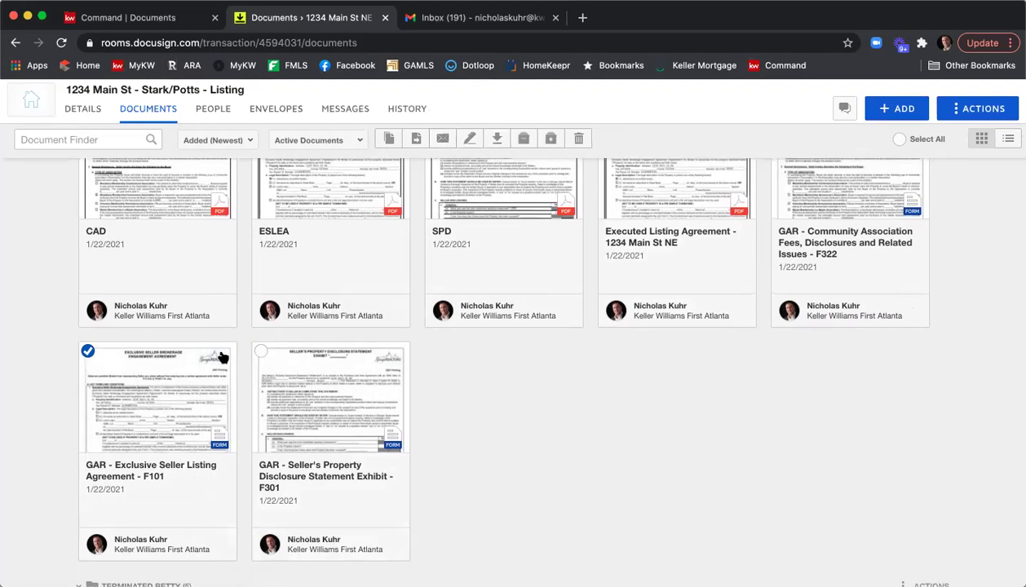
click(90, 352)
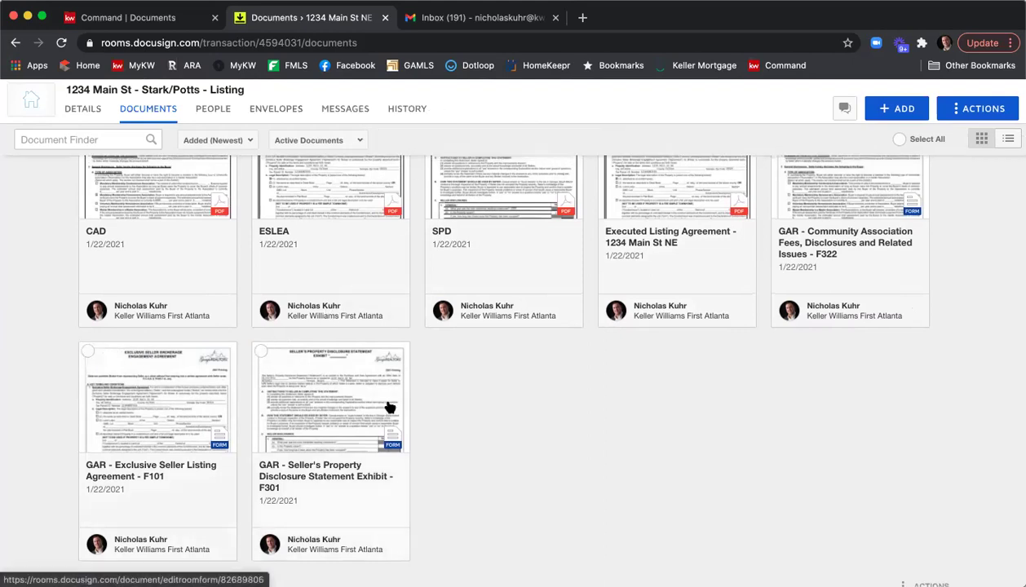
click(165, 394)
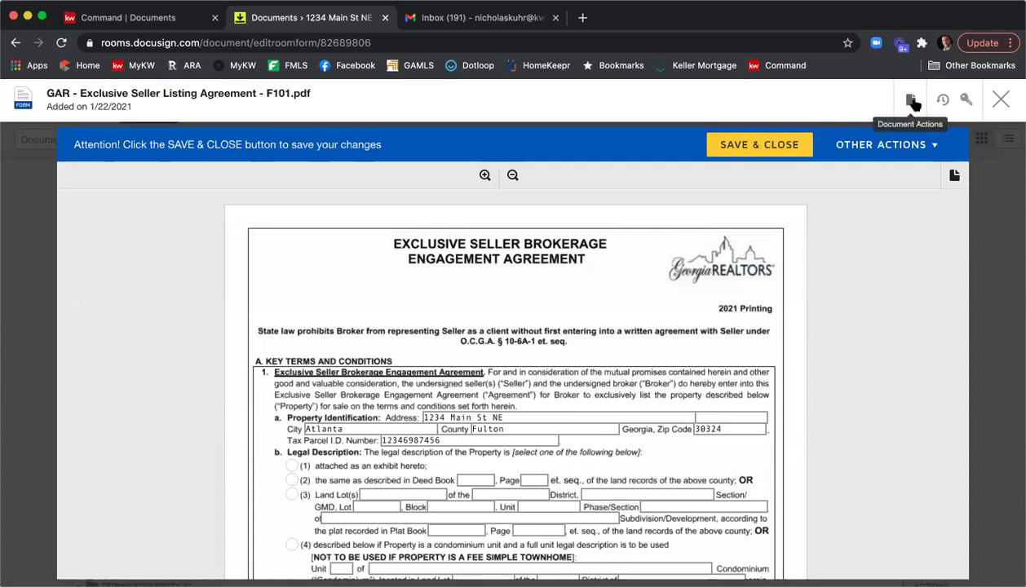
Step: Download the F101 listing agreement as a PDF, then save and close the form
click(912, 101)
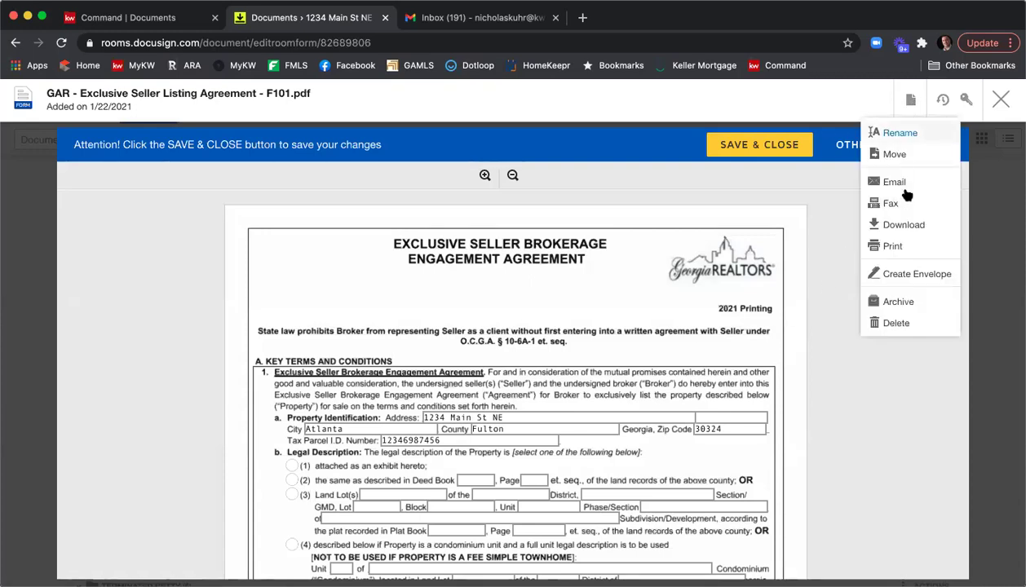
click(904, 225)
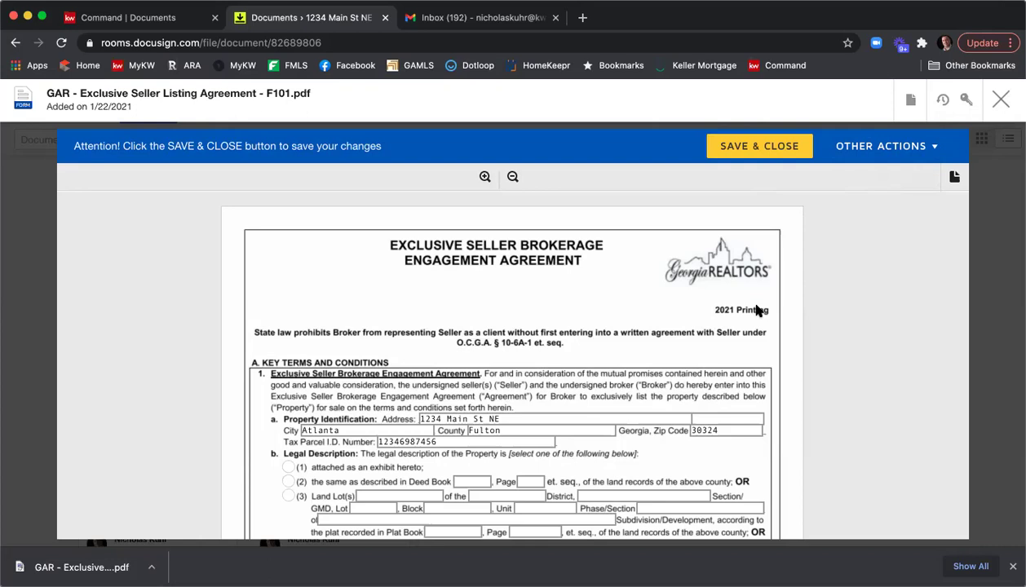
click(736, 151)
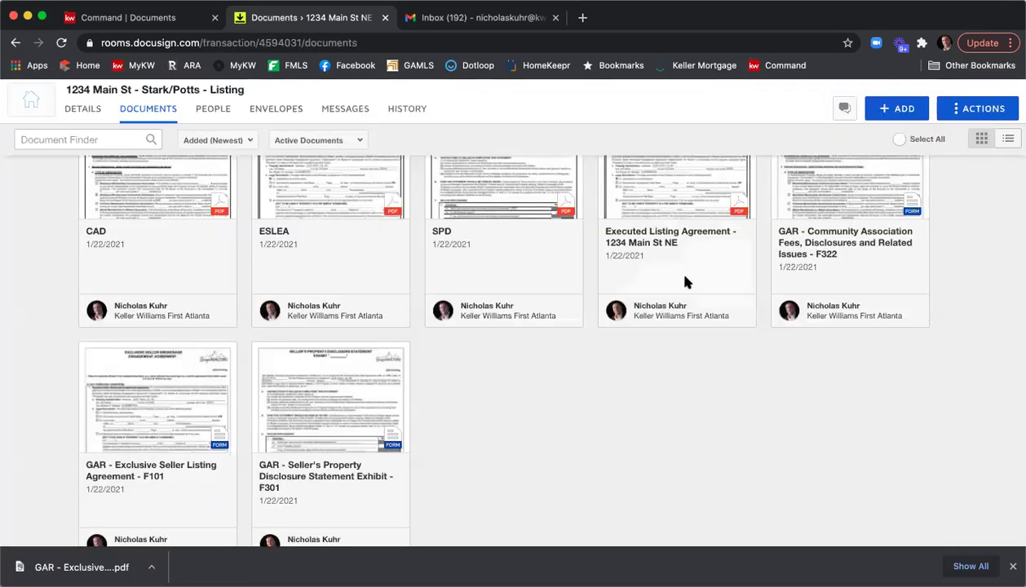
click(188, 396)
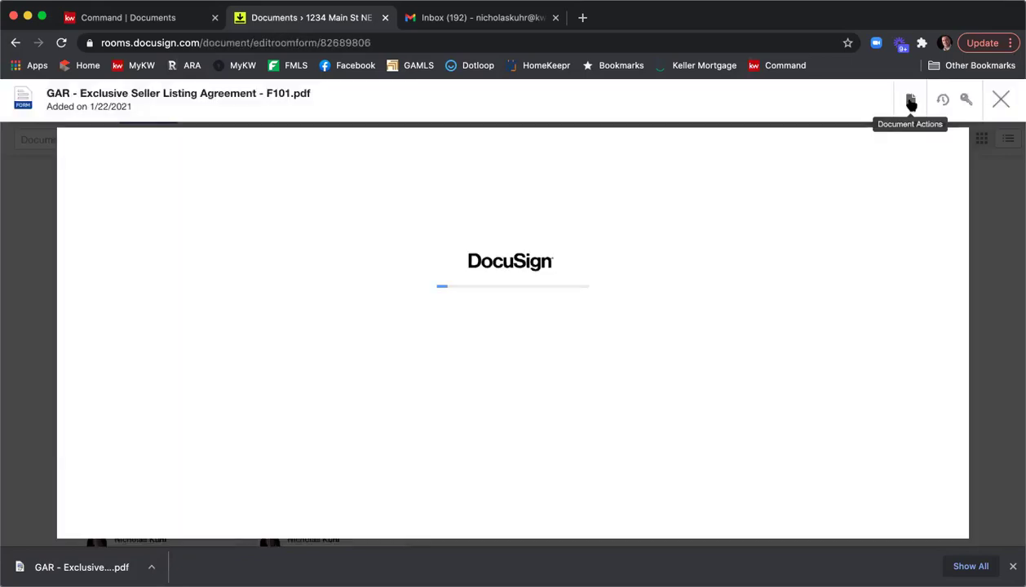
click(910, 99)
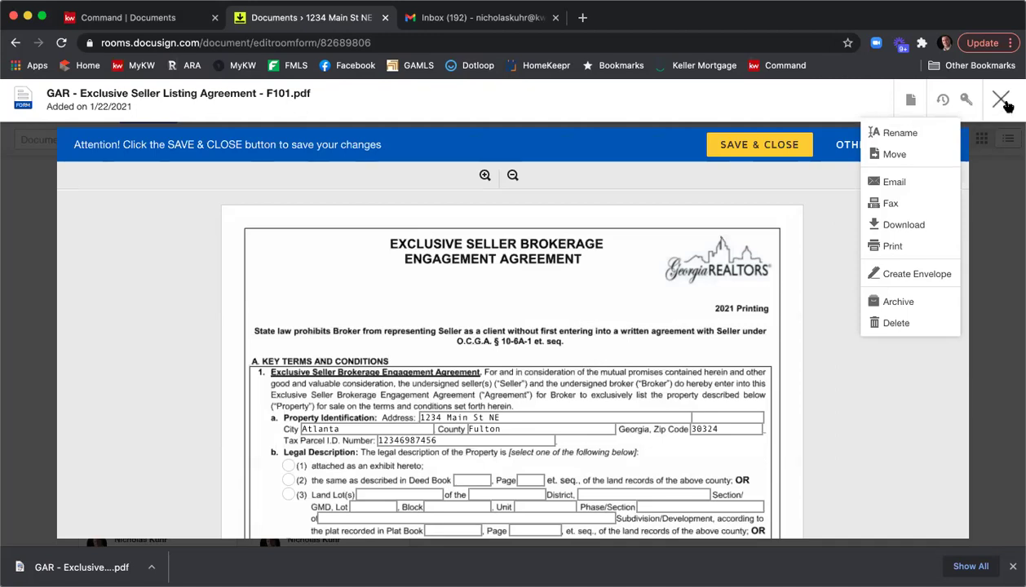
click(1006, 103)
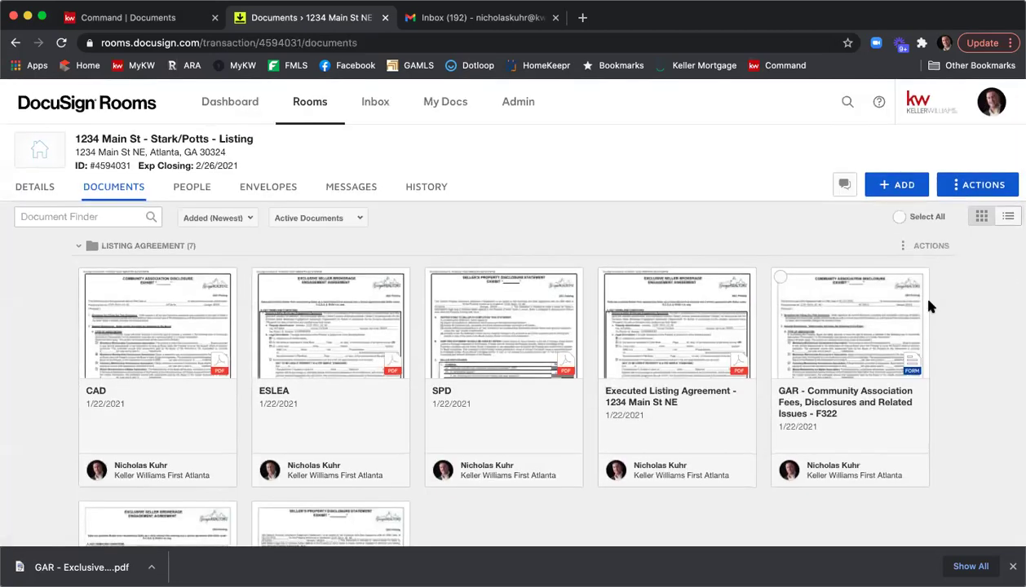
Step: Tick the F101, F301, F322, F249 and F801 GAR form cards
scroll(929, 306, down, 2)
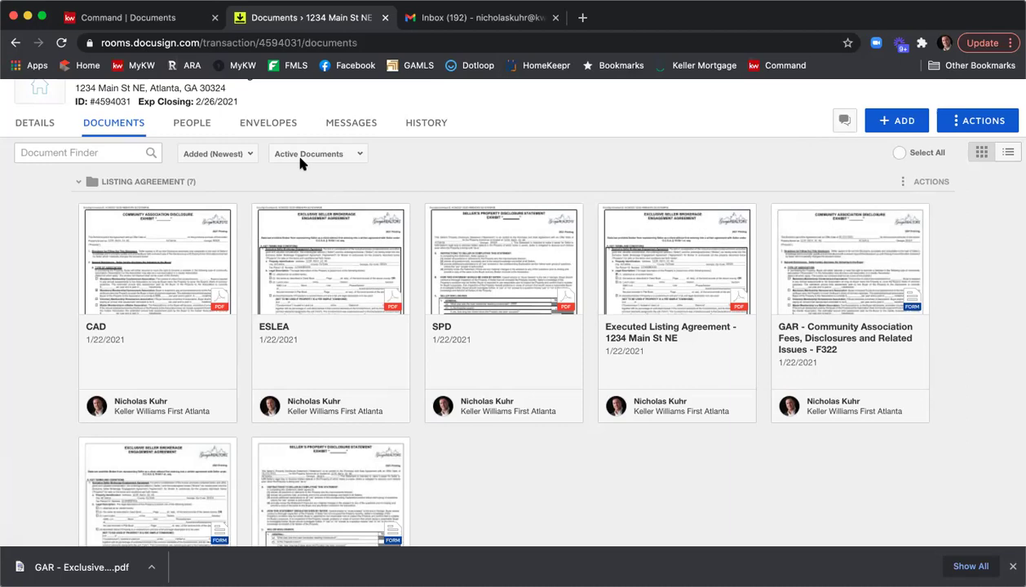
scroll(724, 202, down, 5)
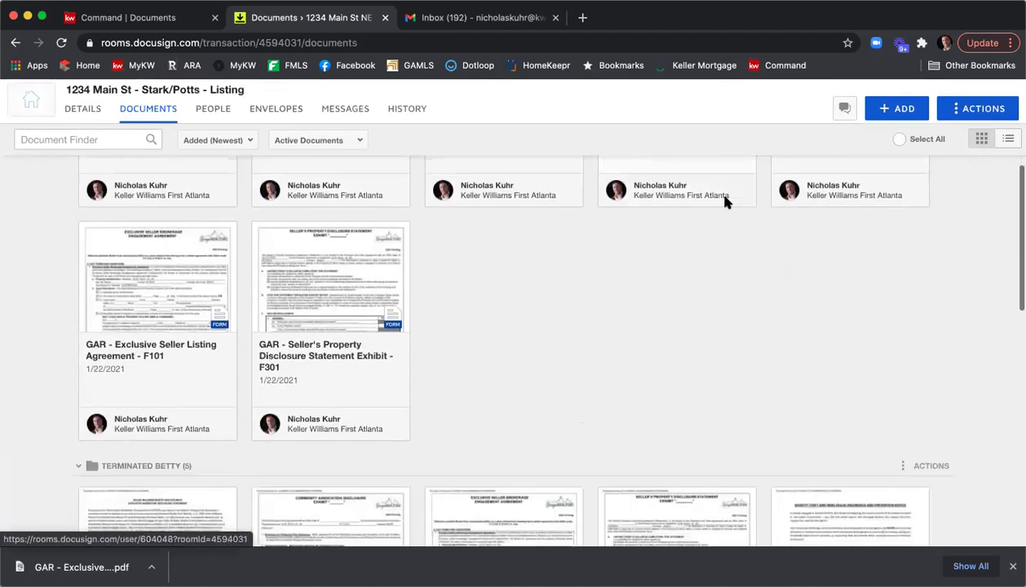
scroll(725, 201, up, 3)
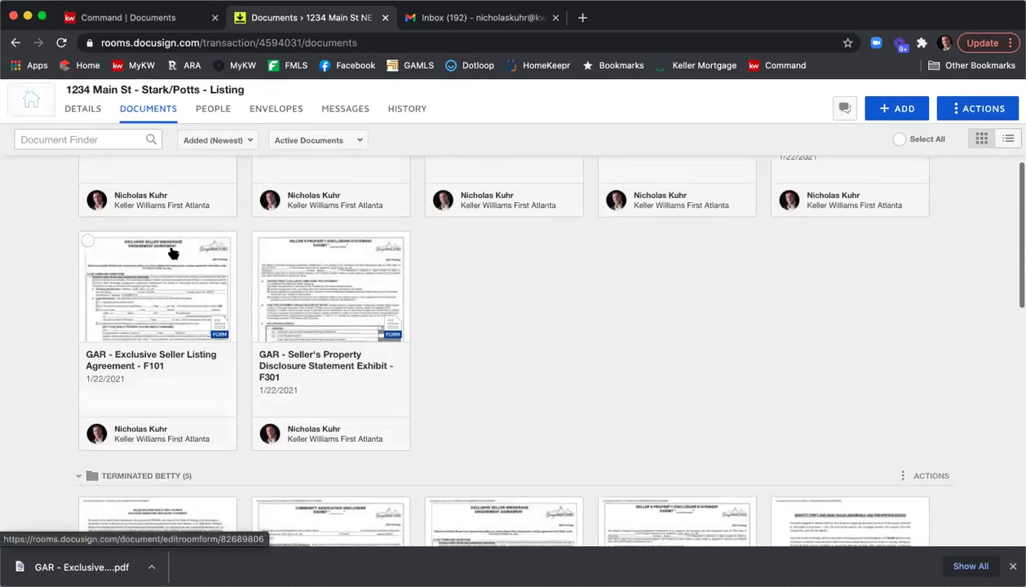
click(89, 243)
click(260, 243)
scroll(650, 346, up, 2)
scroll(650, 345, up, 2)
click(778, 248)
scroll(674, 263, down, 10)
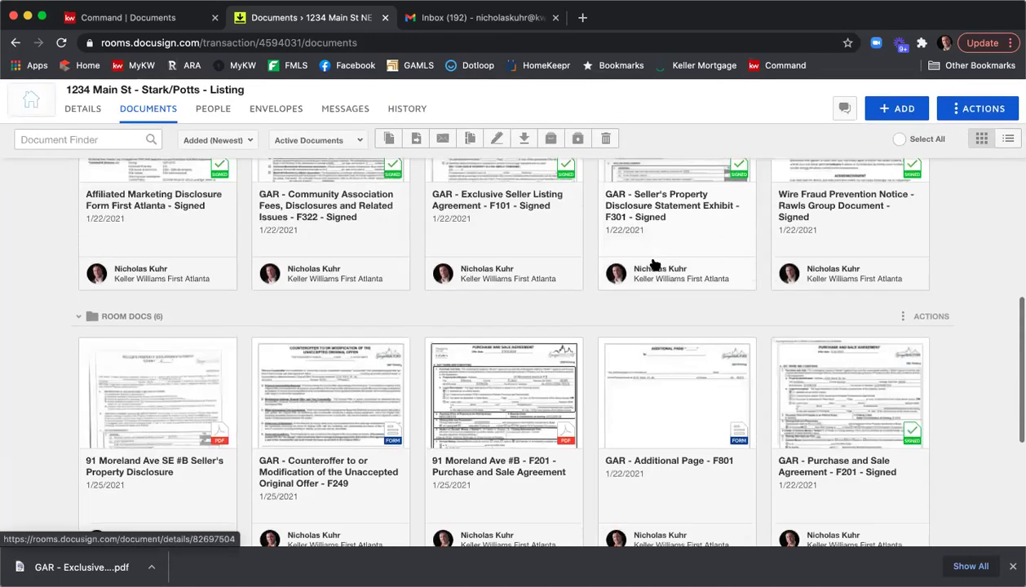
click(260, 275)
click(607, 276)
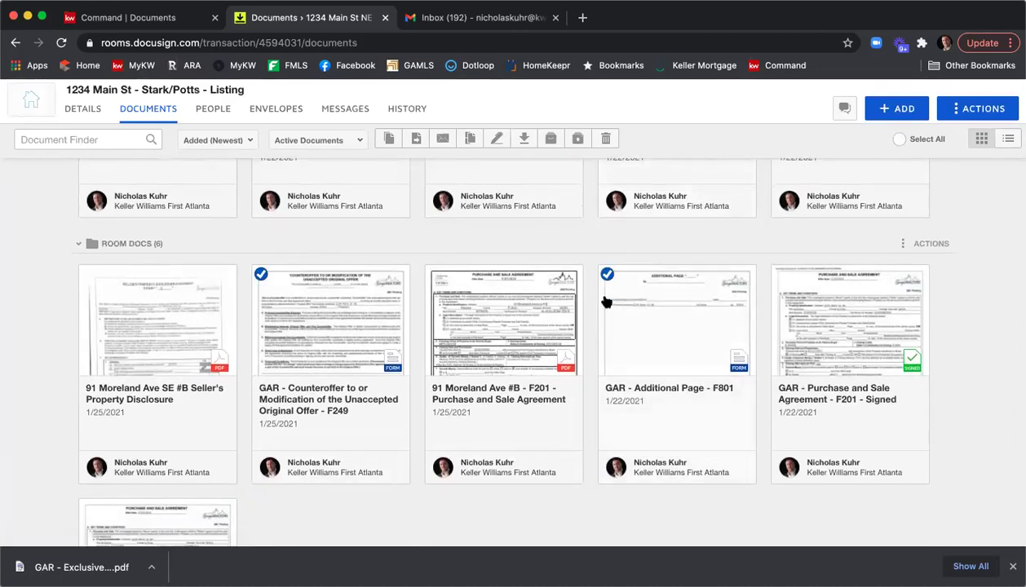
Step: Create a new envelope from the five selected forms
scroll(607, 293, up, 4)
scroll(608, 302, up, 3)
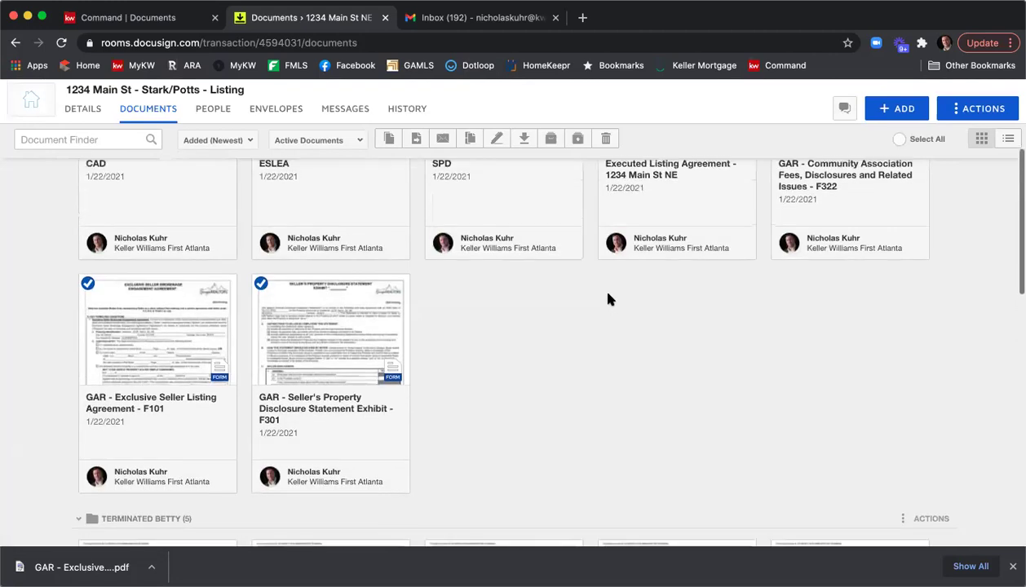
click(497, 139)
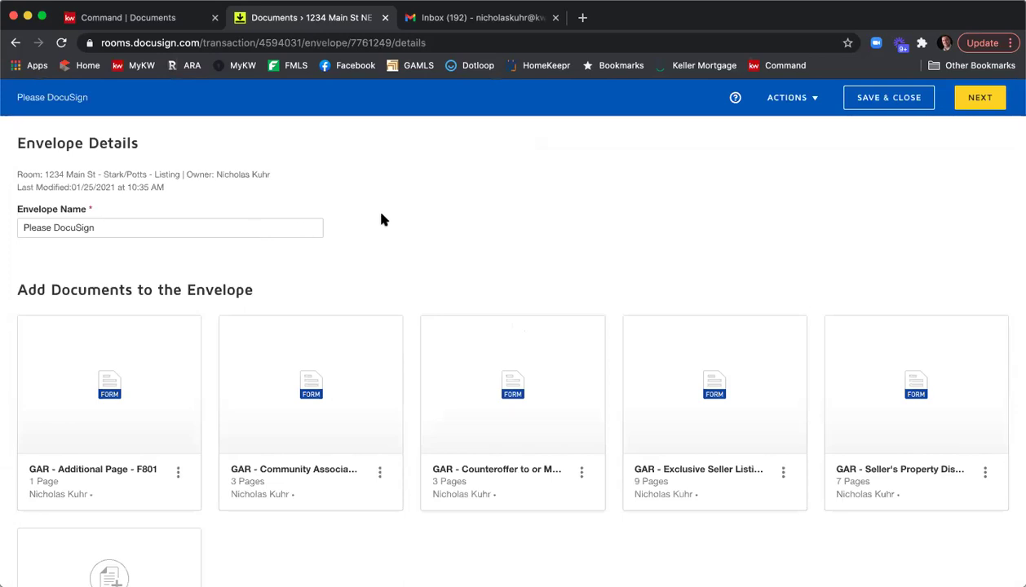
Step: Reorder envelope documents: F101 first, F301 second, Community Association next, Additional Page F801 last
scroll(403, 214, down, 2)
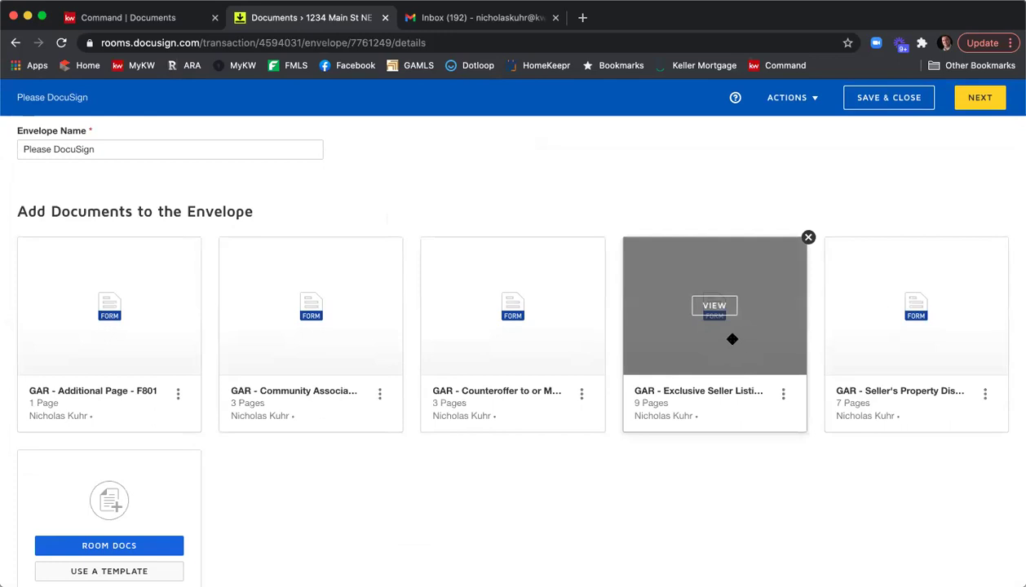
drag(732, 339, 133, 345)
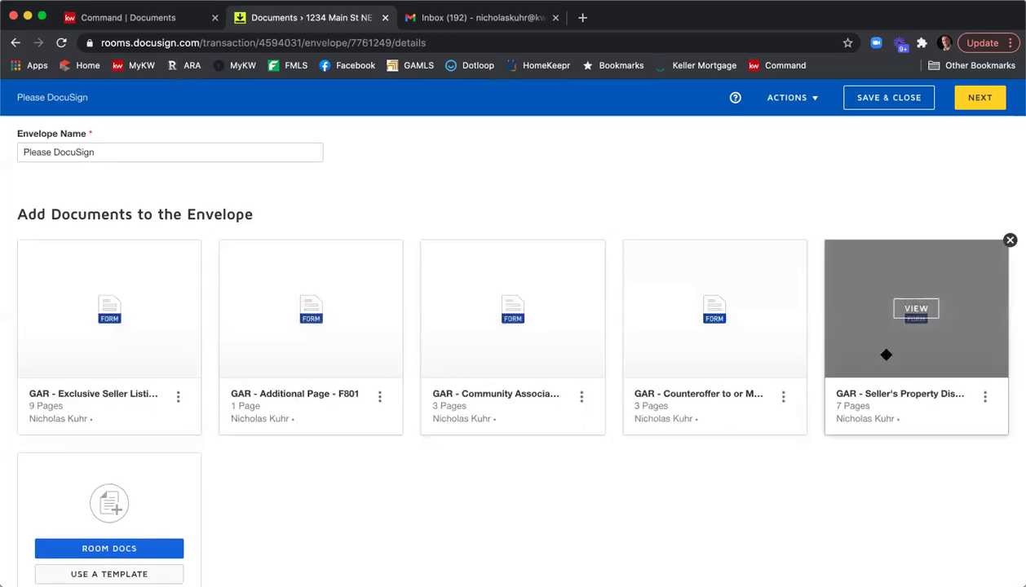
drag(886, 355, 262, 357)
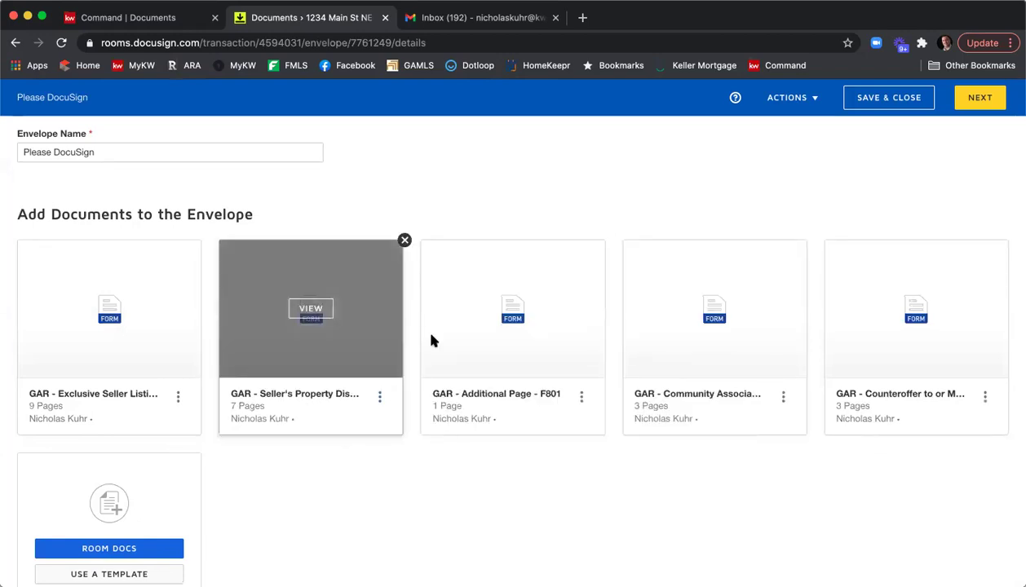
drag(753, 359, 595, 362)
drag(508, 369, 901, 372)
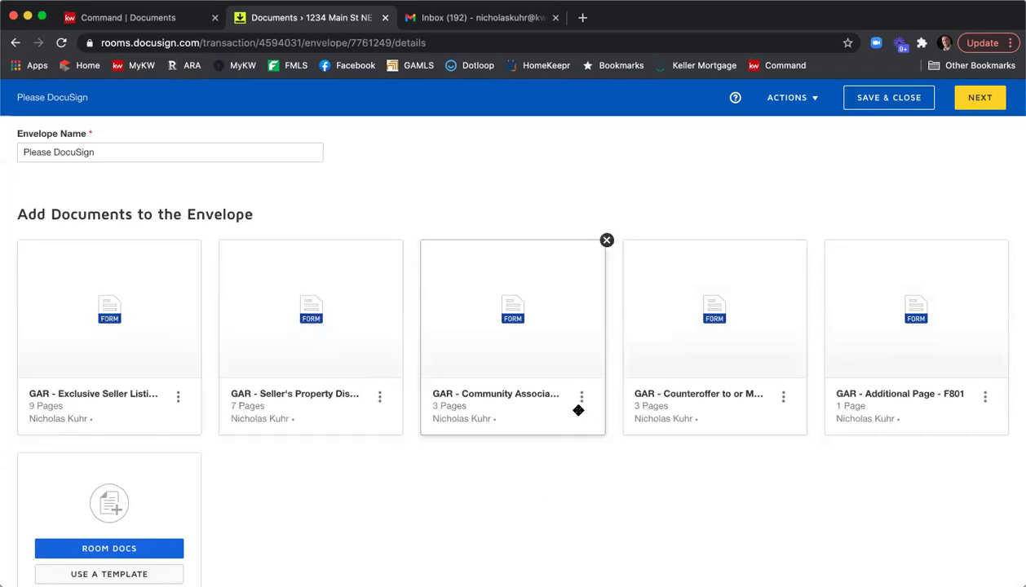
Step: Assign a room participant as the pre-tagged Seller One recipient and continue to field placement
click(977, 101)
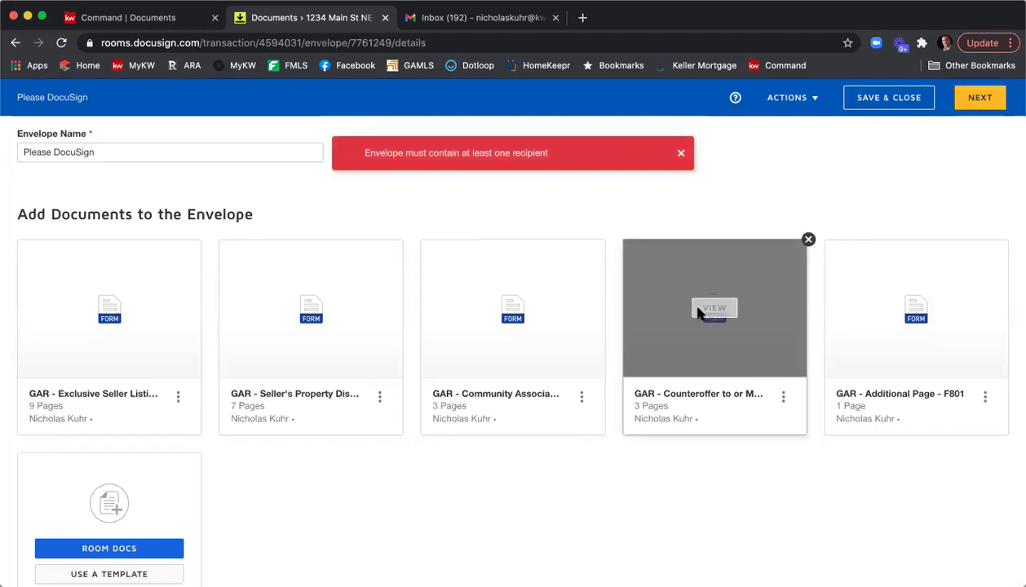
scroll(438, 331, down, 5)
click(50, 335)
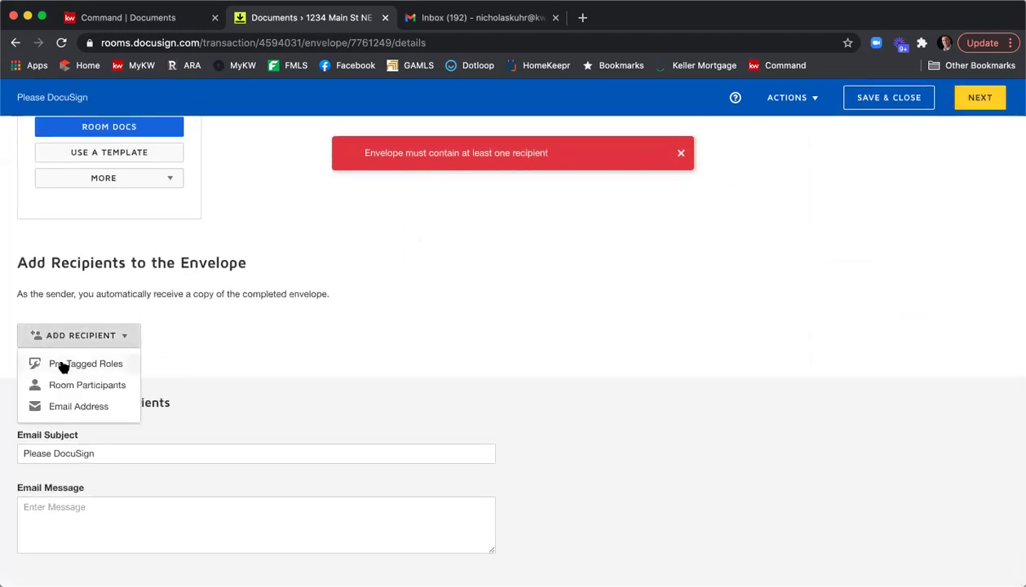
click(65, 363)
click(728, 277)
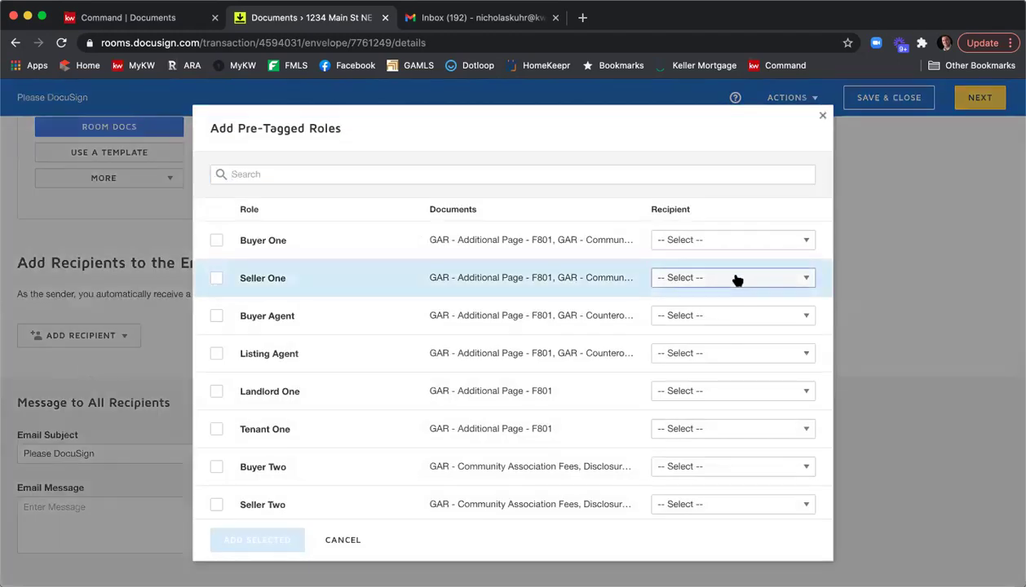
scroll(721, 465, down, 1)
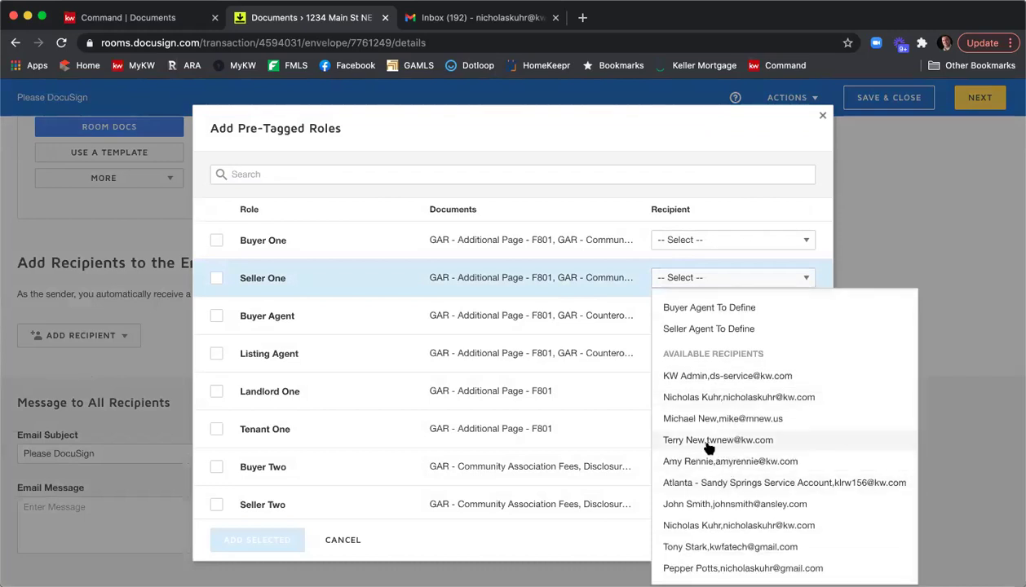
click(700, 542)
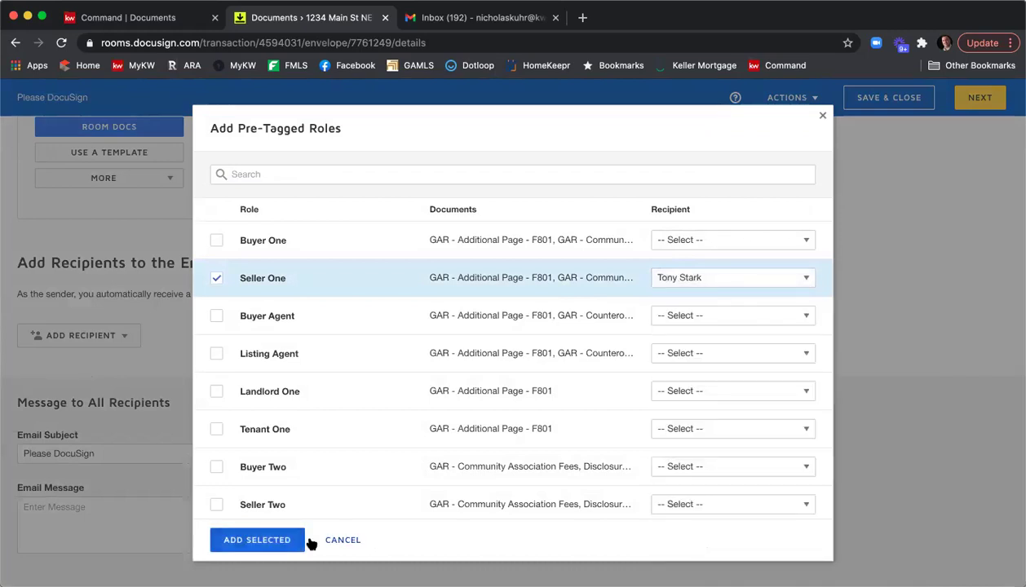
click(298, 540)
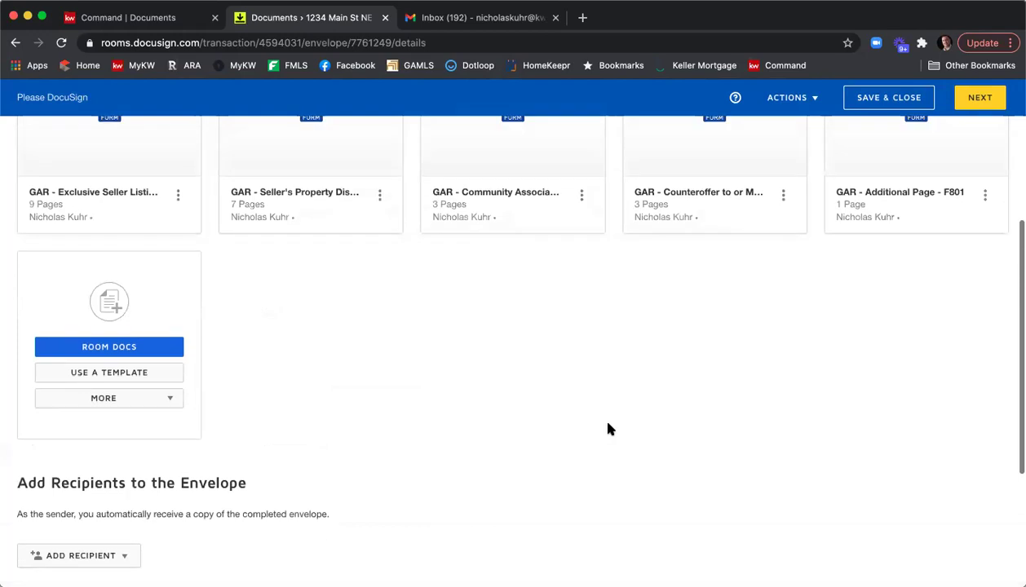
scroll(822, 262, up, 3)
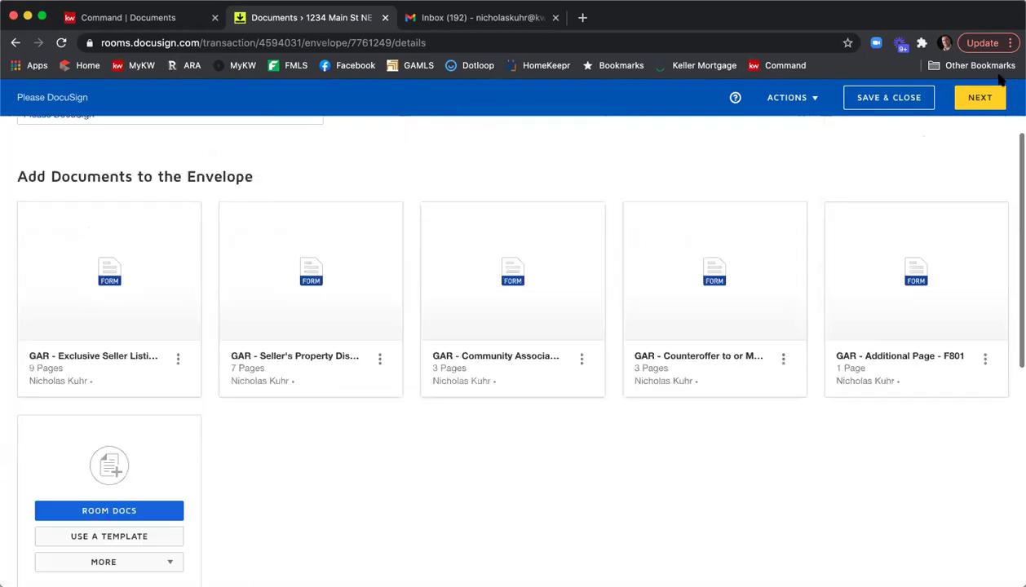
click(980, 97)
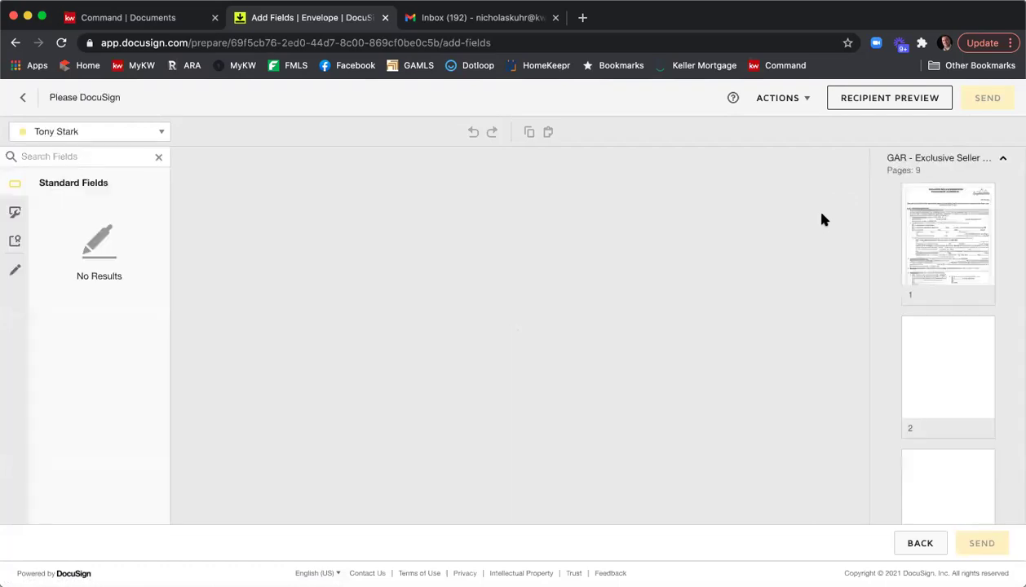
Step: Review the listing agreement pages, collapse its thumbnails, and return to the envelope details
scroll(620, 257, down, 5)
scroll(554, 245, up, 5)
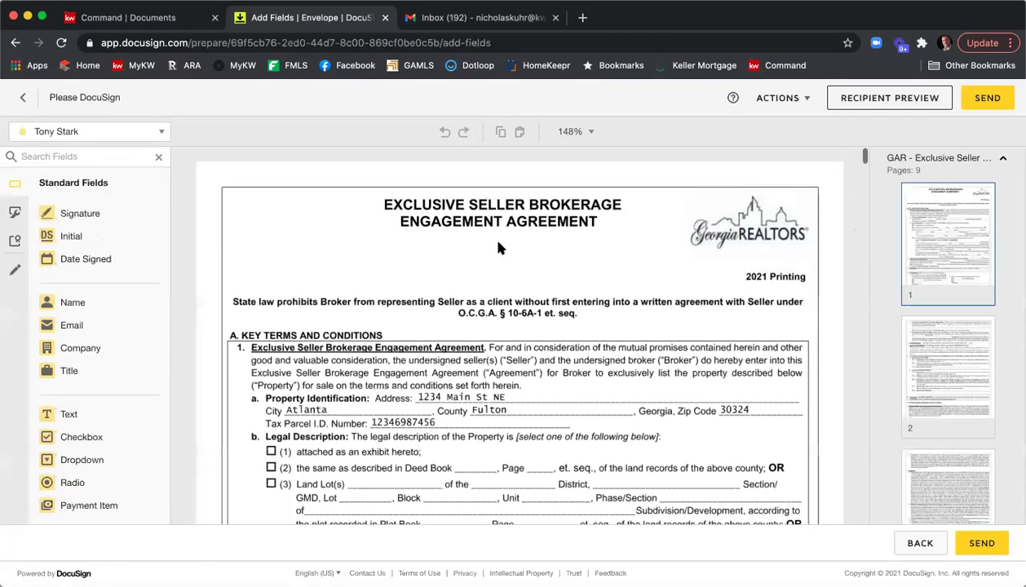
click(908, 160)
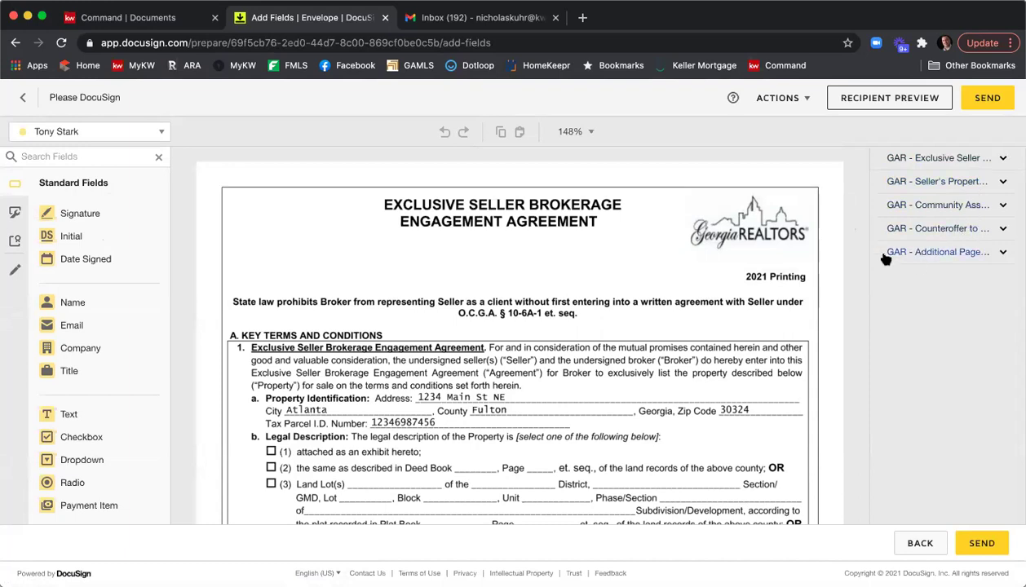
scroll(334, 212, down, 3)
scroll(453, 375, down, 4)
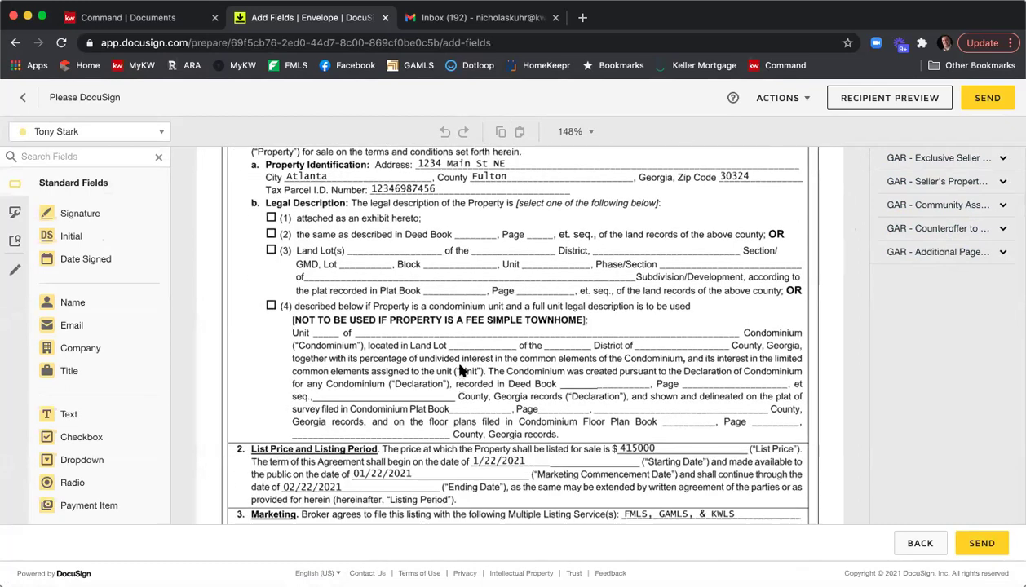
scroll(411, 277, up, 3)
scroll(416, 287, up, 1)
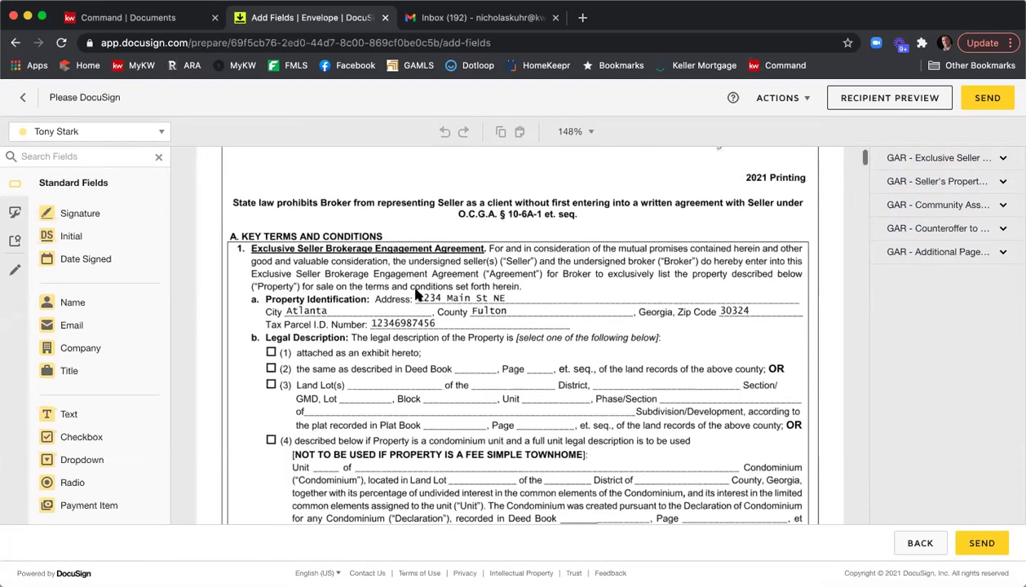
click(26, 99)
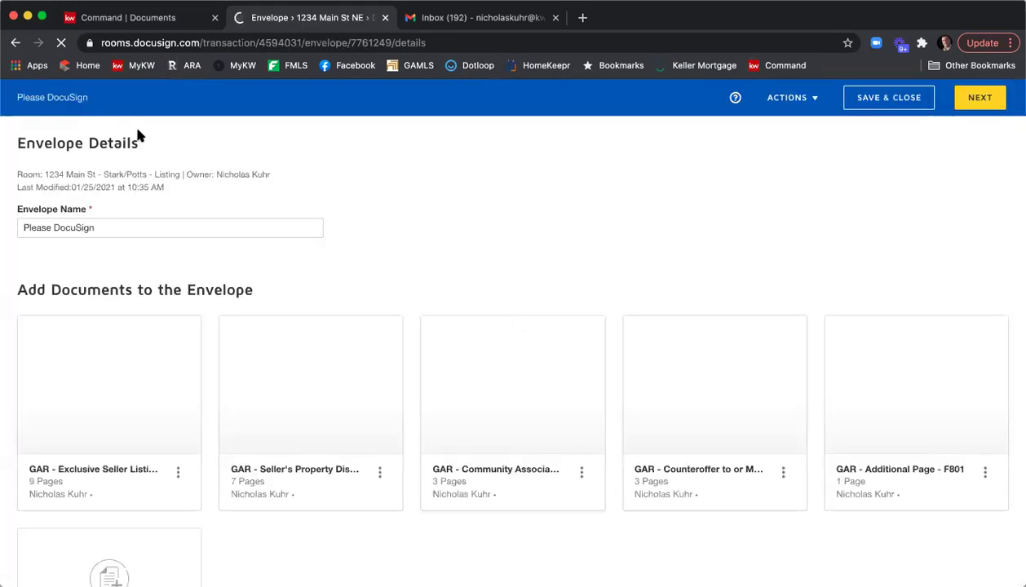
Step: Save the draft envelope and open the room's F101 listing agreement for editing
click(909, 99)
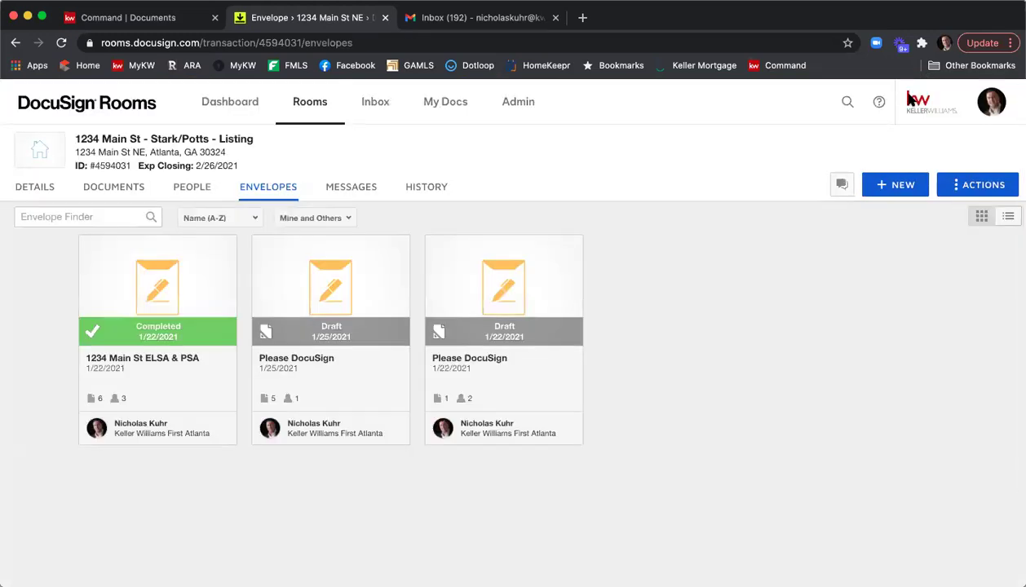
click(114, 189)
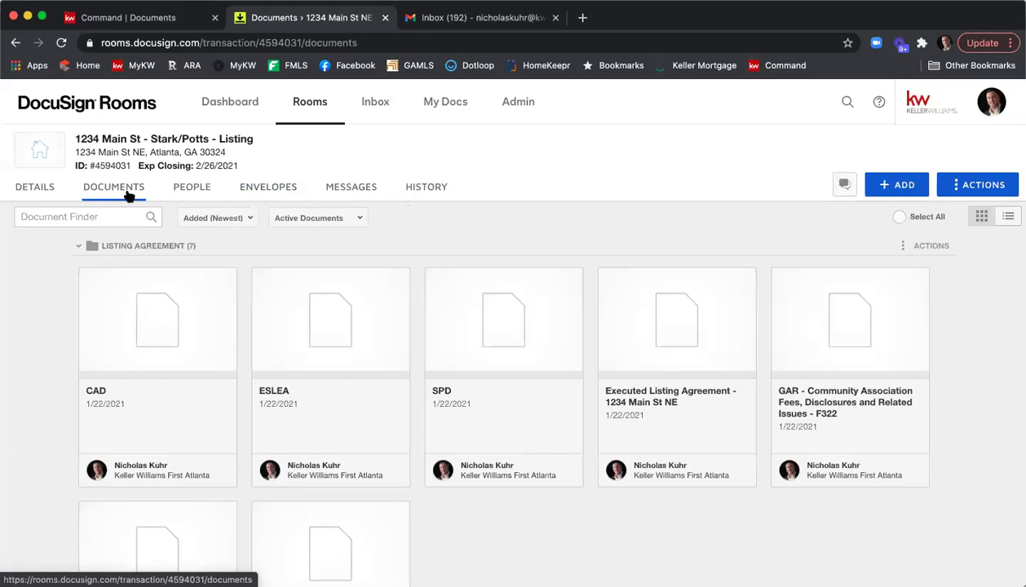
scroll(461, 322, down, 3)
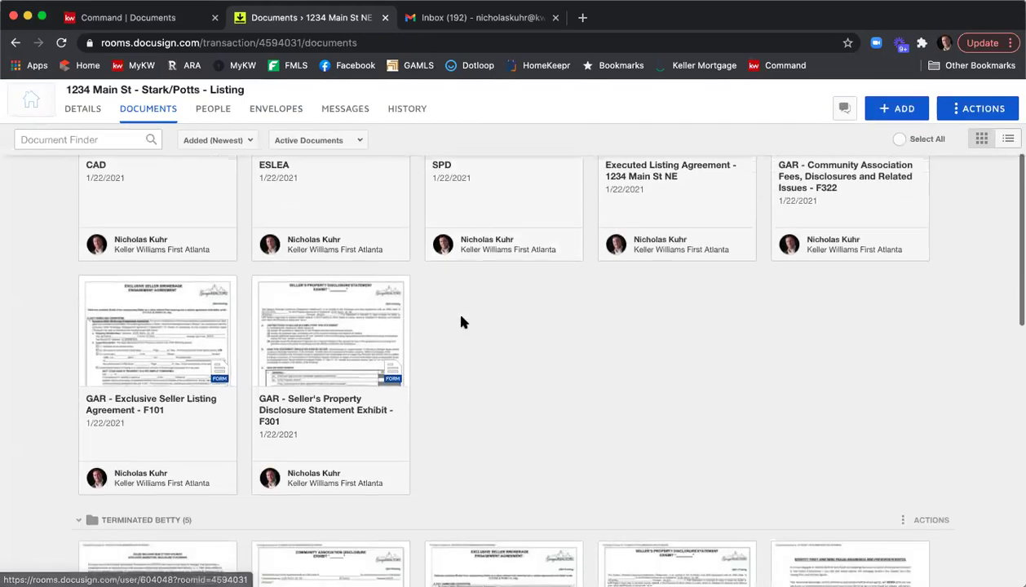
click(179, 323)
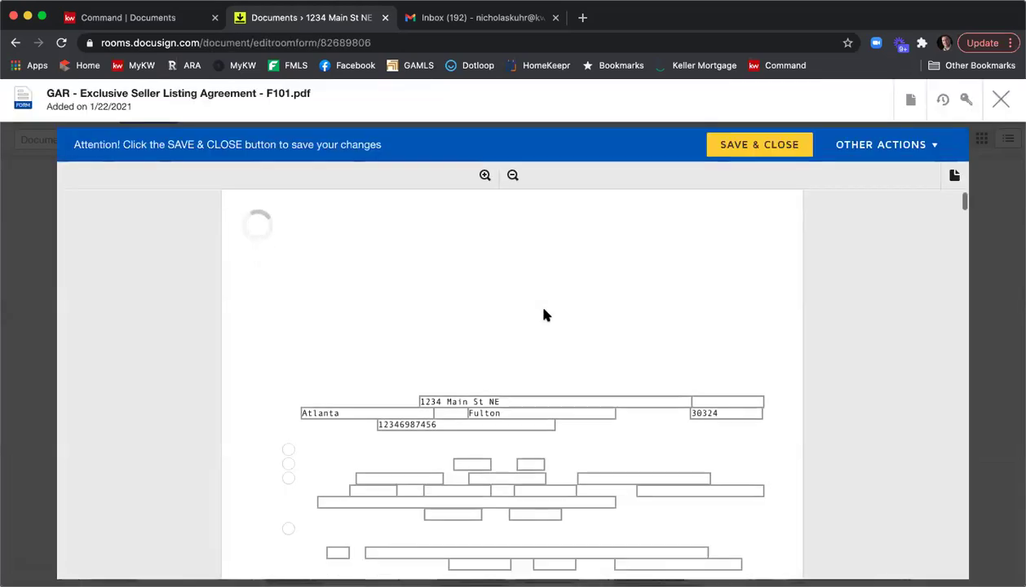
Step: Change the listing Ending Date to 02/26/2021 and save the form
scroll(538, 310, down, 5)
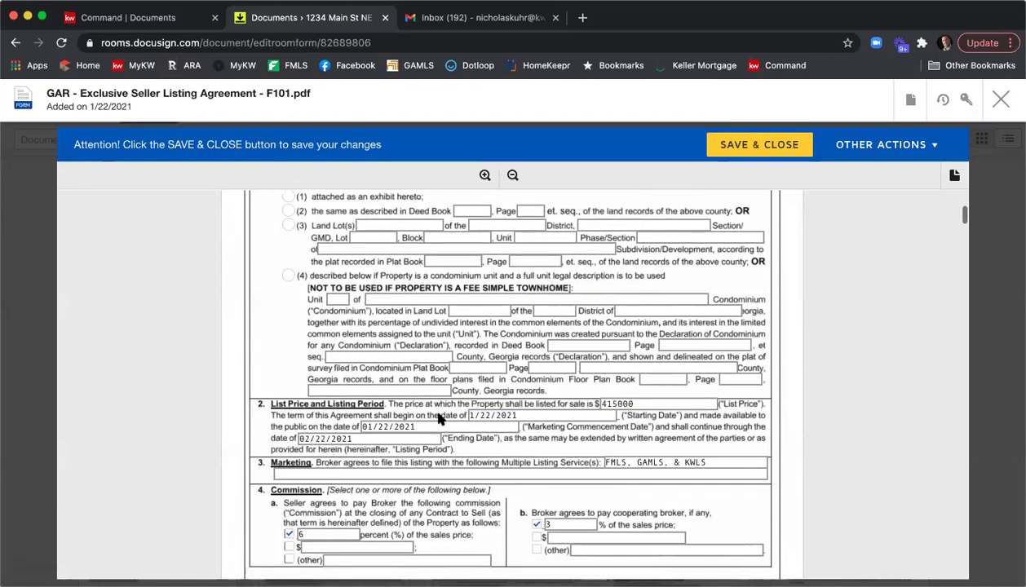
click(327, 439)
key(BackSpace)
text(6)
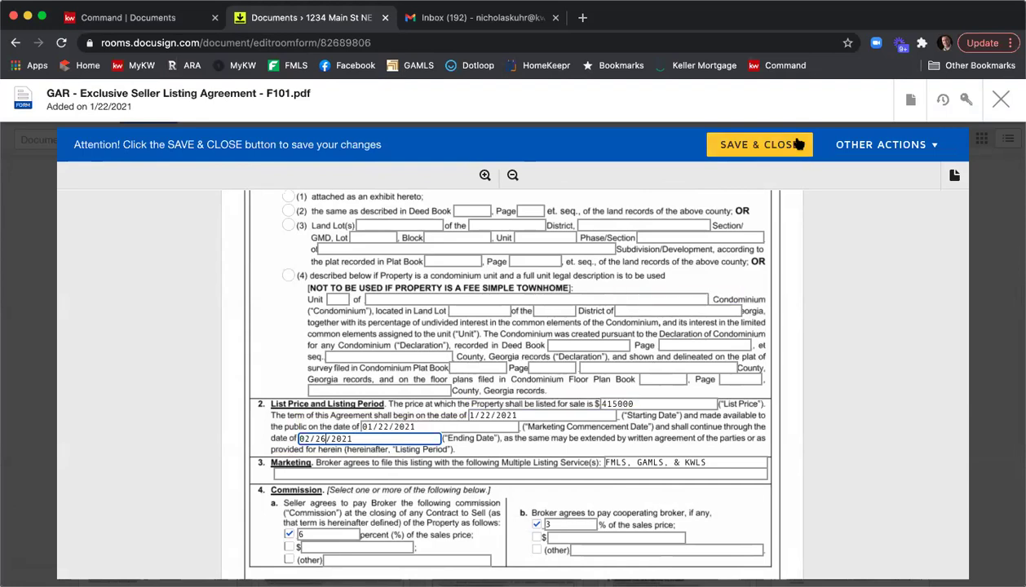
click(758, 144)
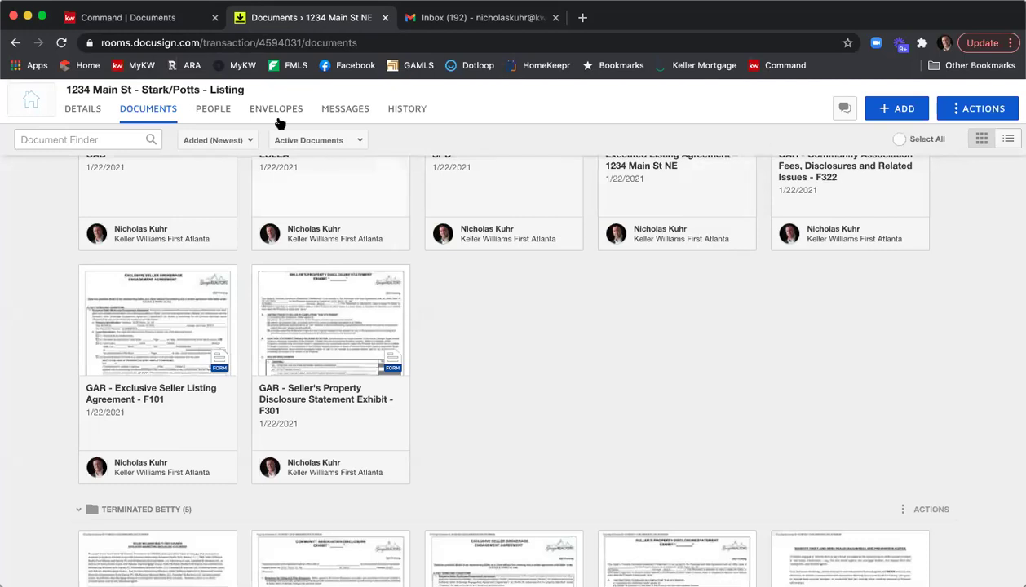
Step: Reopen the draft Please DocuSign envelope from 1/25/2021 in the room's envelopes
scroll(427, 308, up, 2)
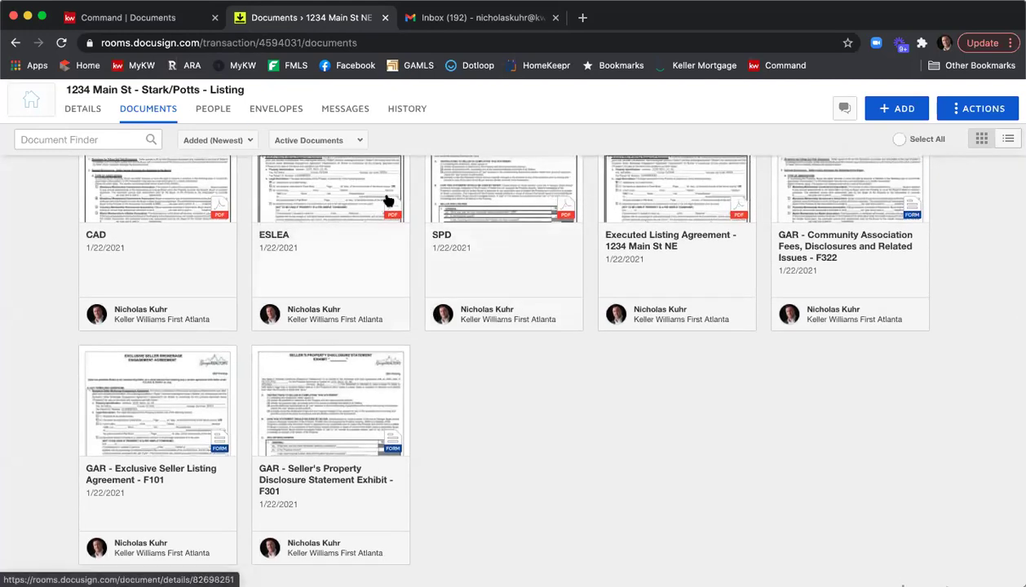
scroll(287, 110, up, 1)
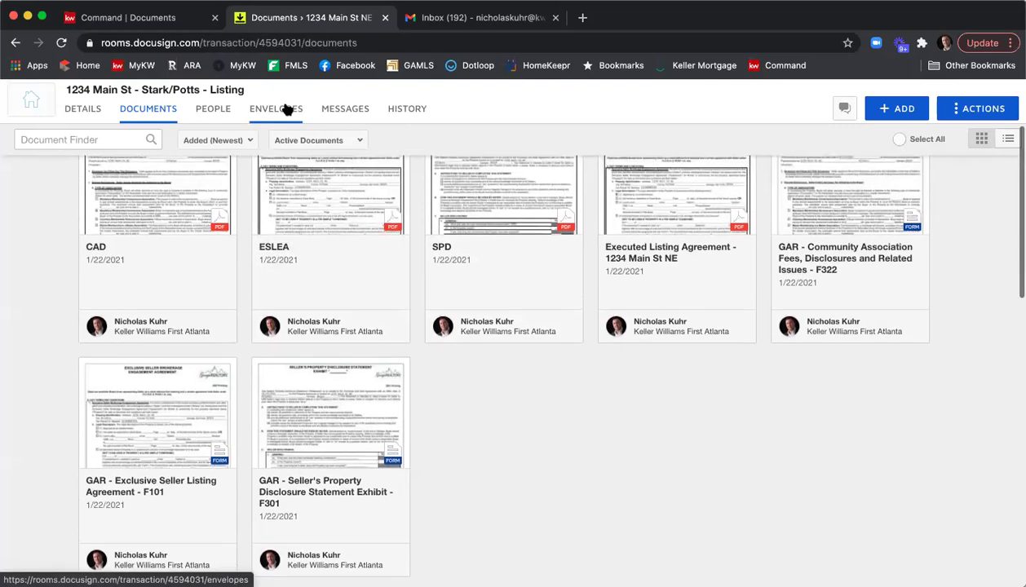
click(287, 111)
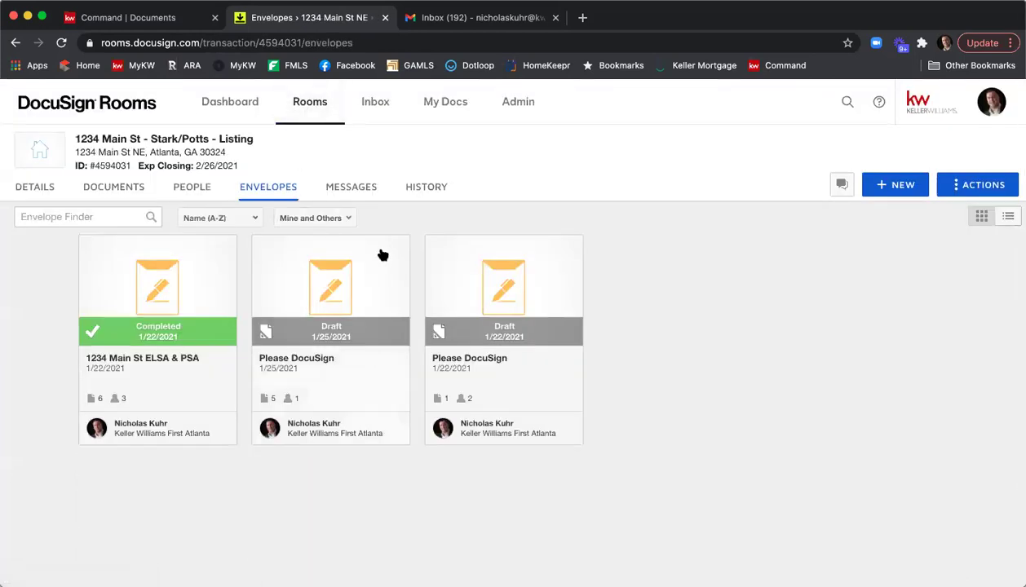
click(345, 275)
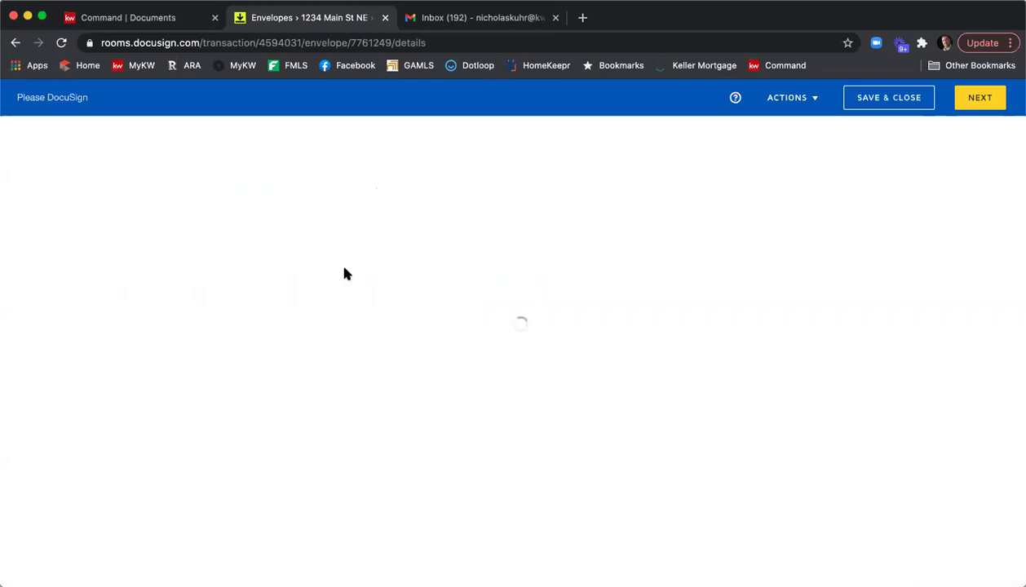
Step: Continue to the Add Fields step and collapse the Seller's Property Disclosure thumbnails
scroll(375, 228, down, 2)
scroll(376, 227, up, 2)
scroll(376, 229, down, 2)
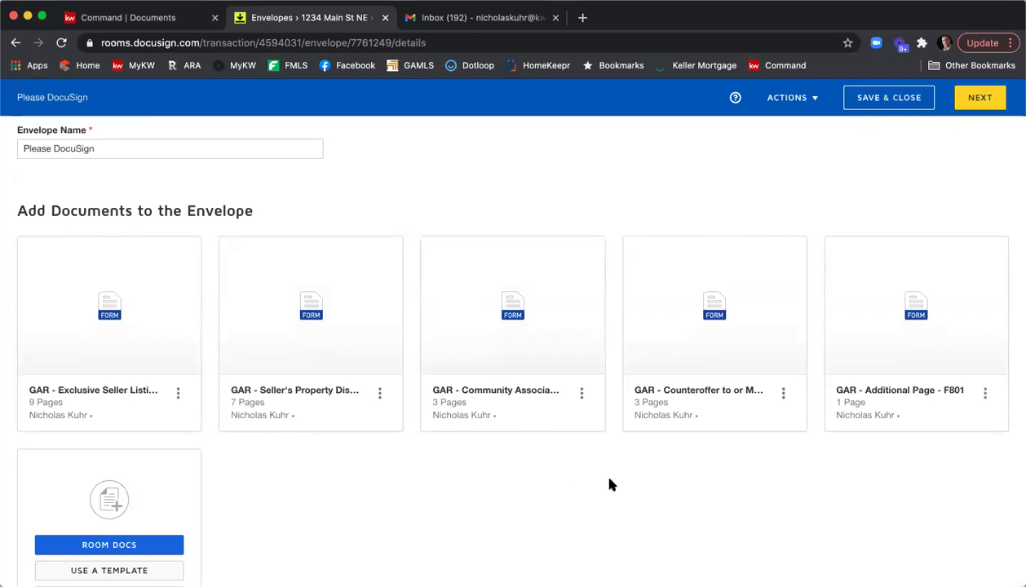
scroll(914, 159, down, 1)
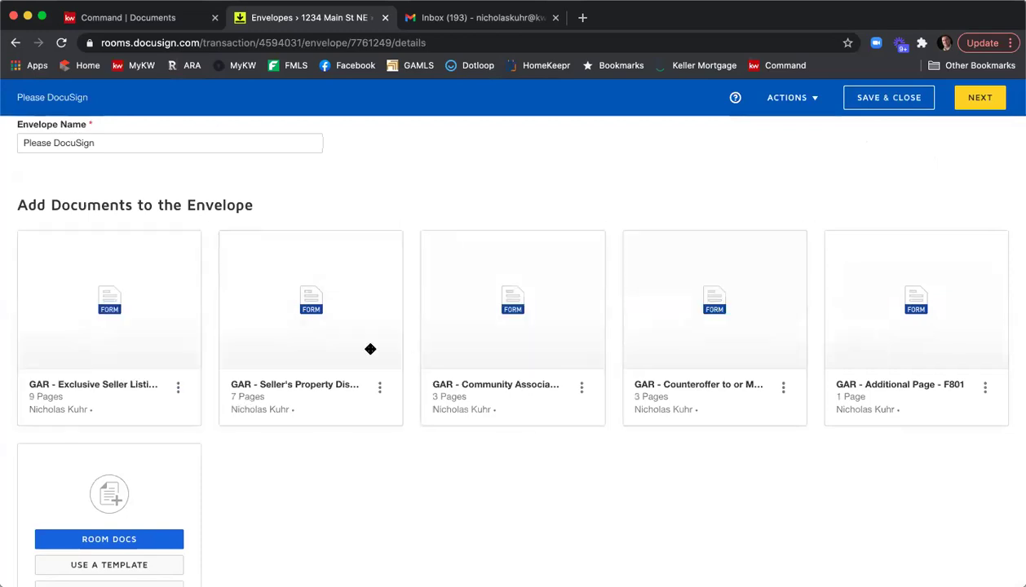
click(975, 99)
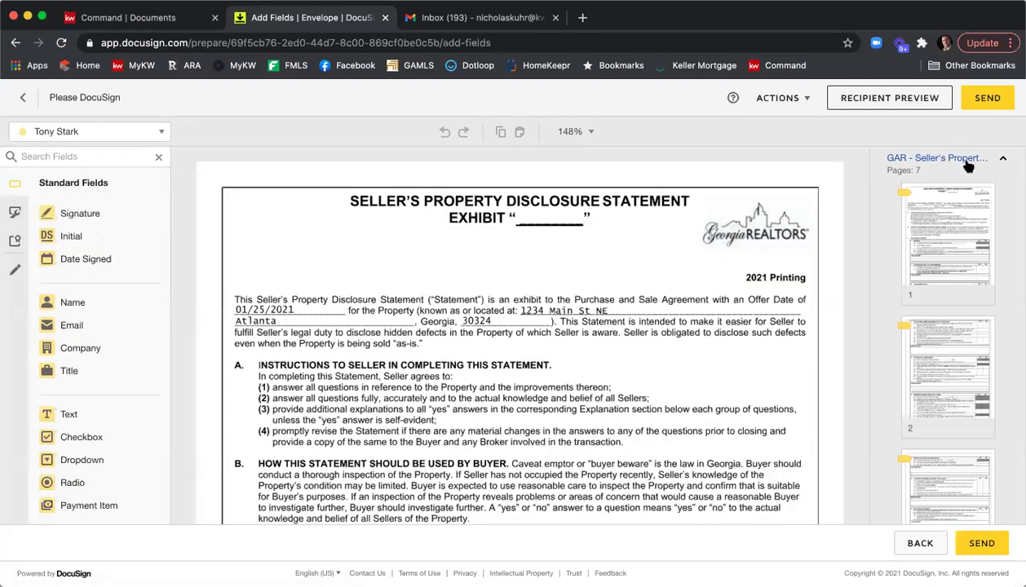
click(967, 163)
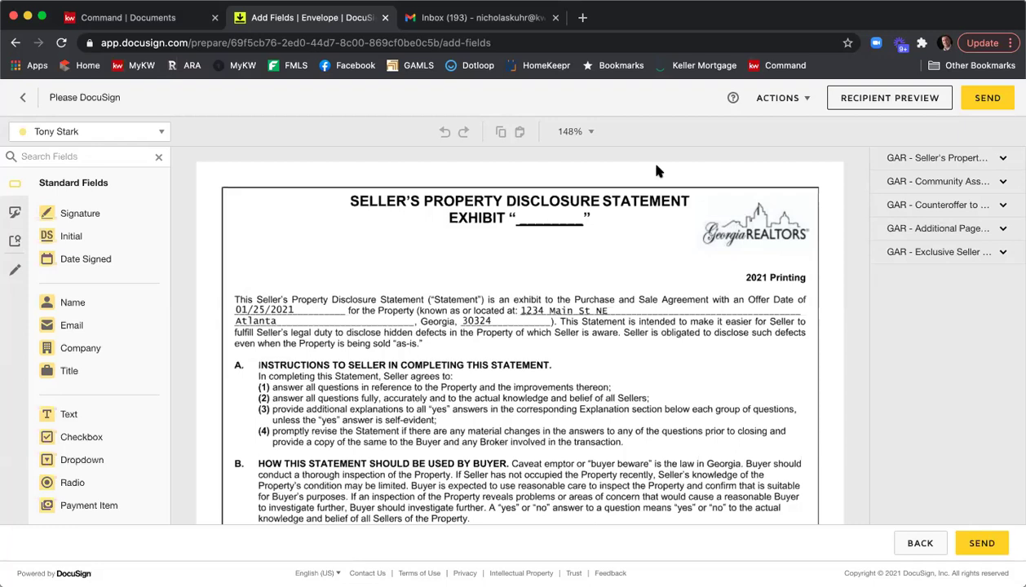
Step: Save and close the Please DocuSign envelope and return to the room's documents
click(25, 98)
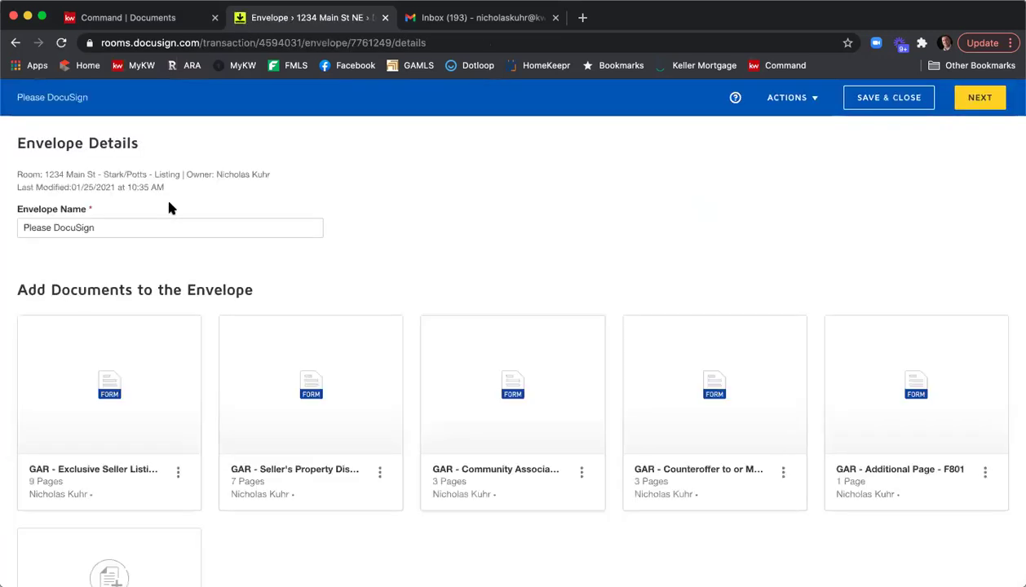
click(881, 101)
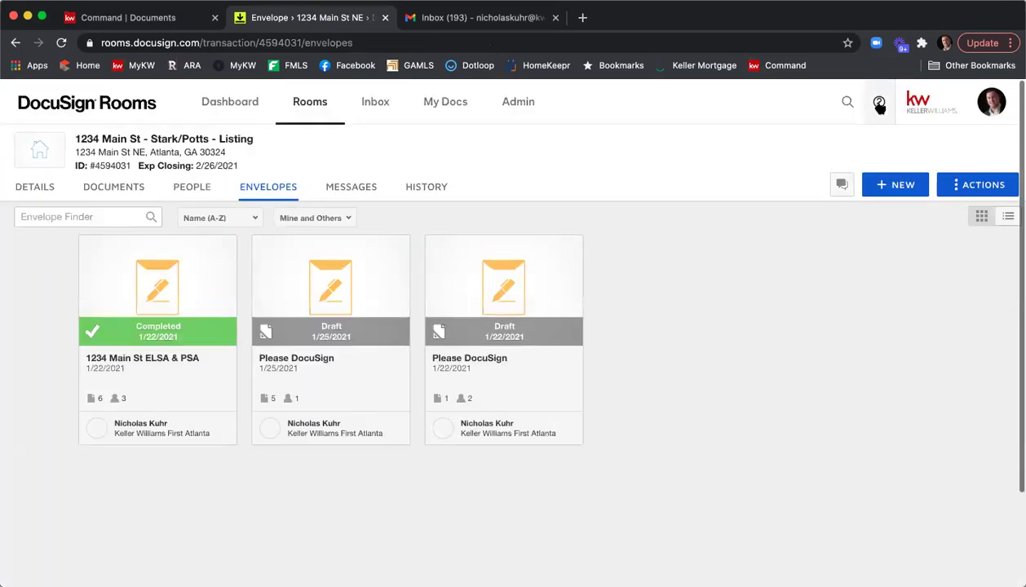
click(120, 187)
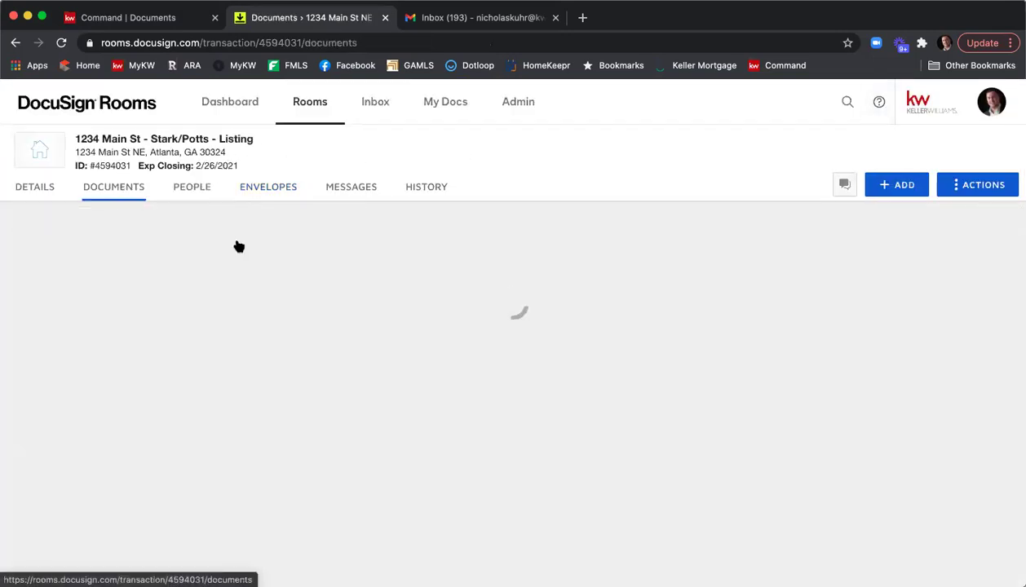
scroll(677, 194, down, 1)
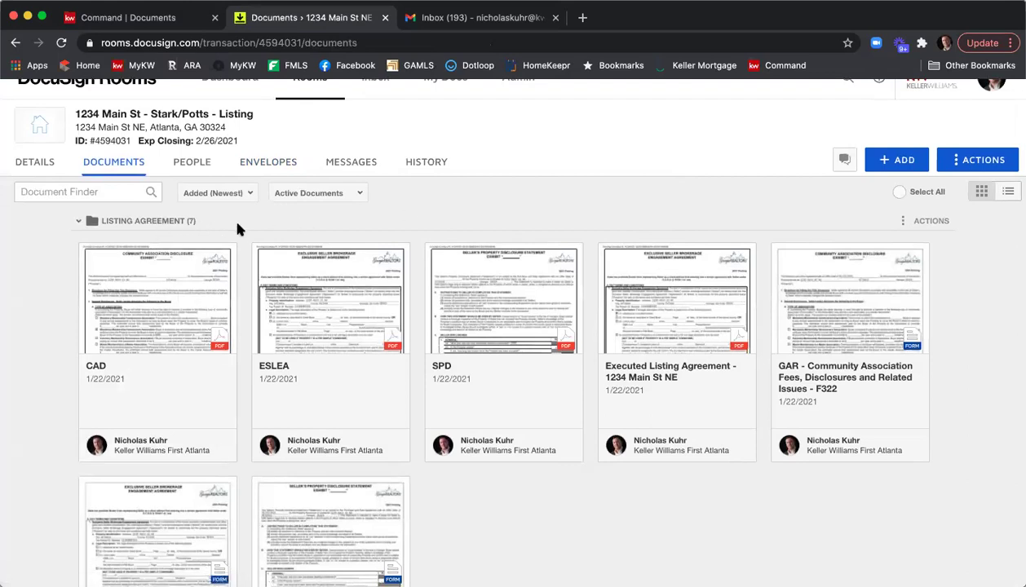
Step: Sort the room's documents by Name (A-Z) instead of Added (Newest)
click(249, 195)
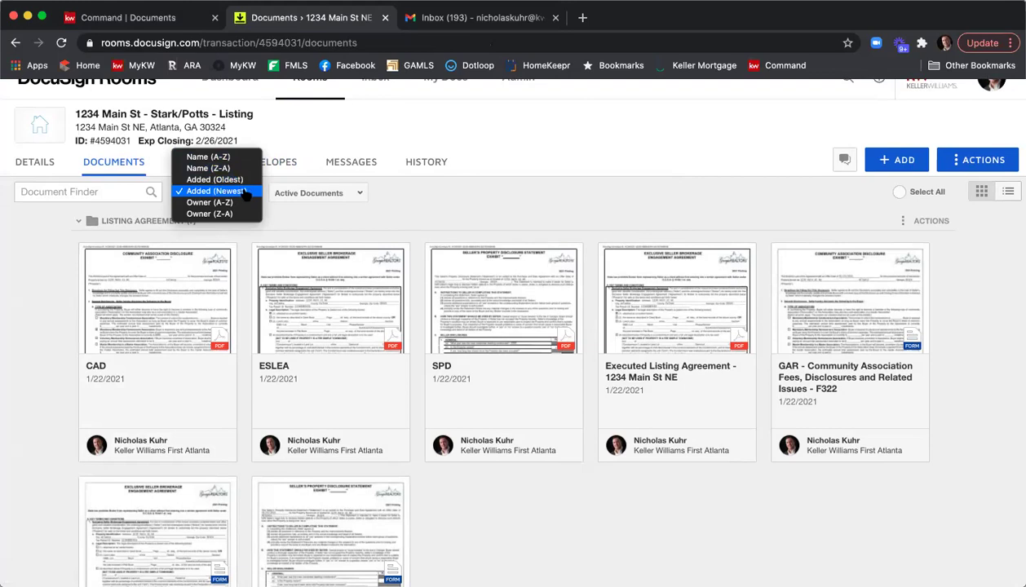
click(65, 328)
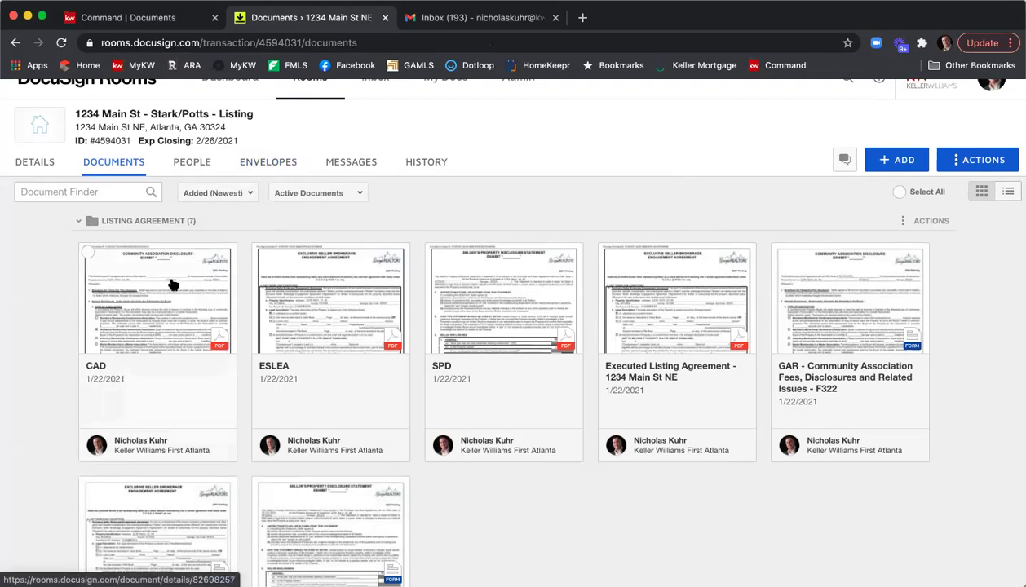
click(224, 192)
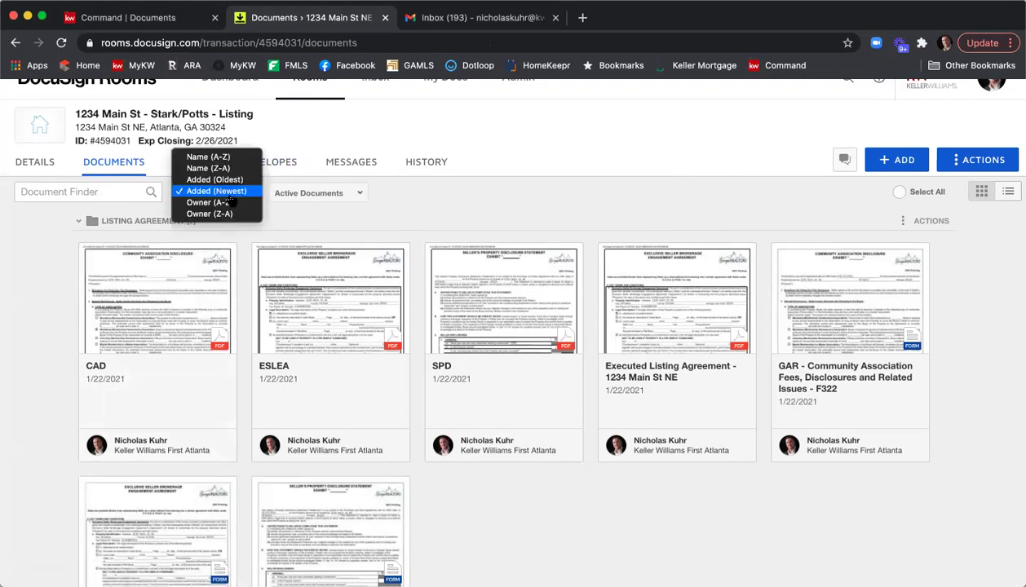
click(227, 157)
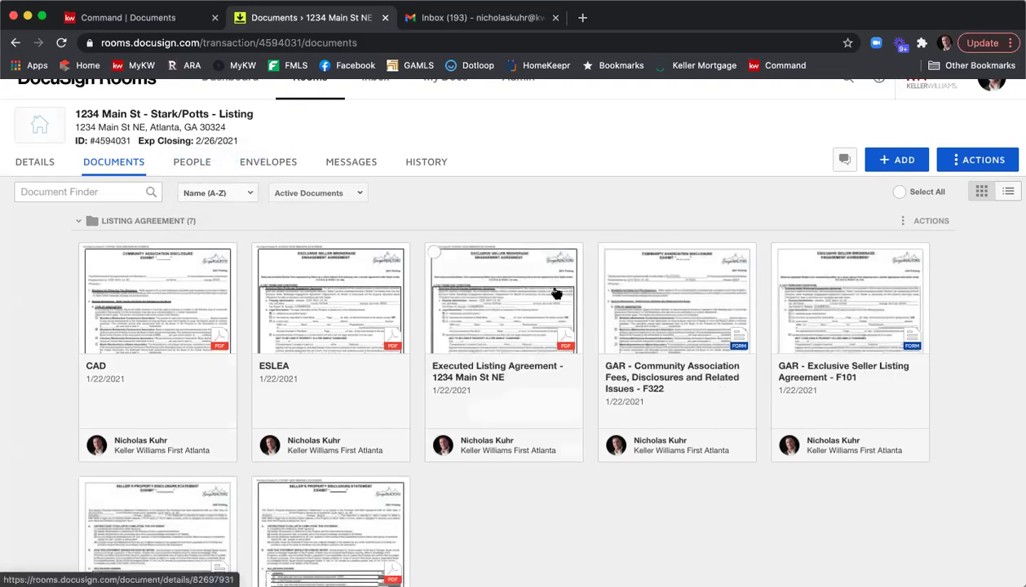
scroll(606, 270, down, 5)
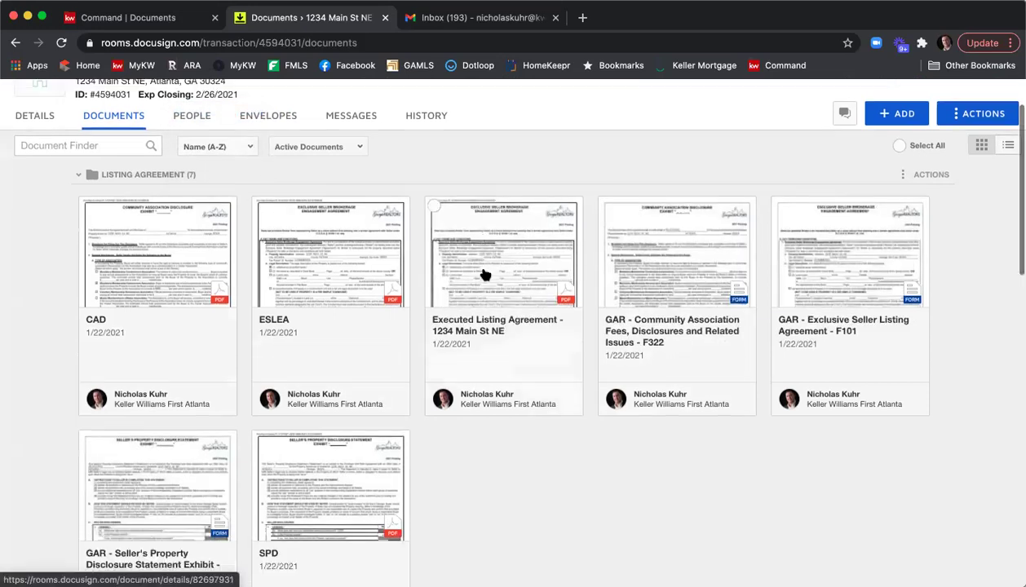
scroll(466, 466, up, 3)
Step: Rename the Executed Listing Agreement to '1- Executed Listing Agreement - 1234 Main St NE'
mouse_move(479, 344)
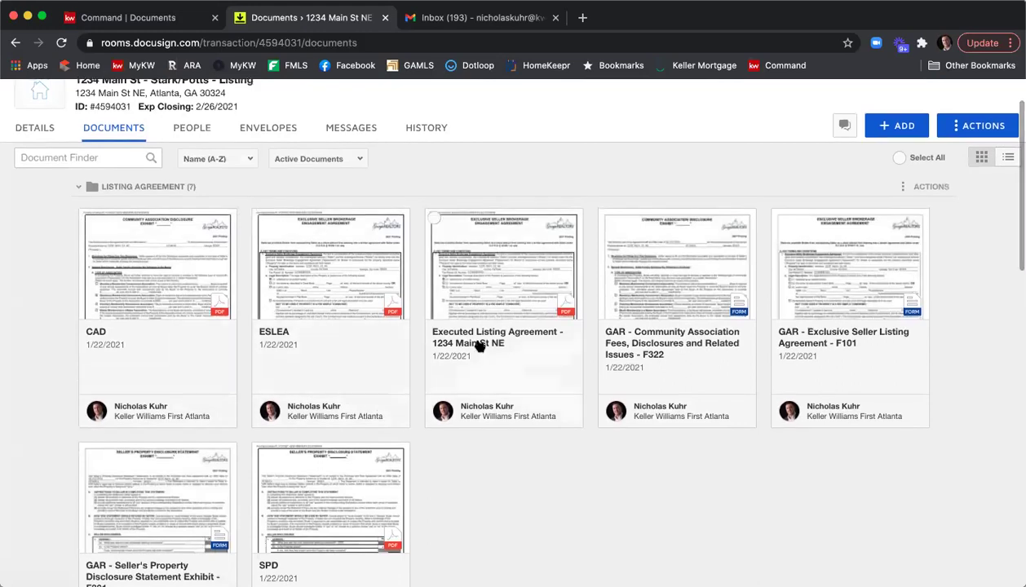
click(473, 226)
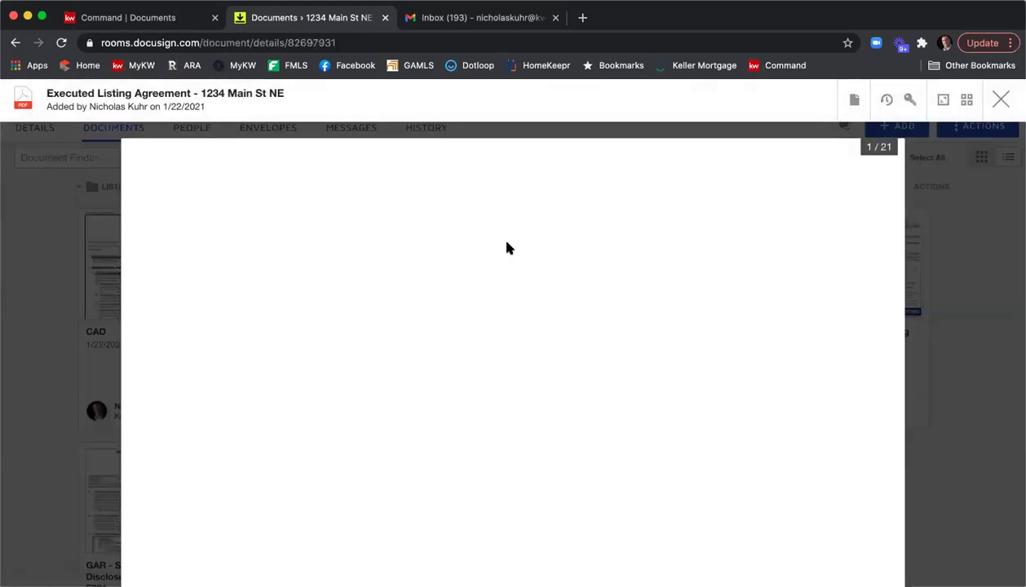
click(854, 100)
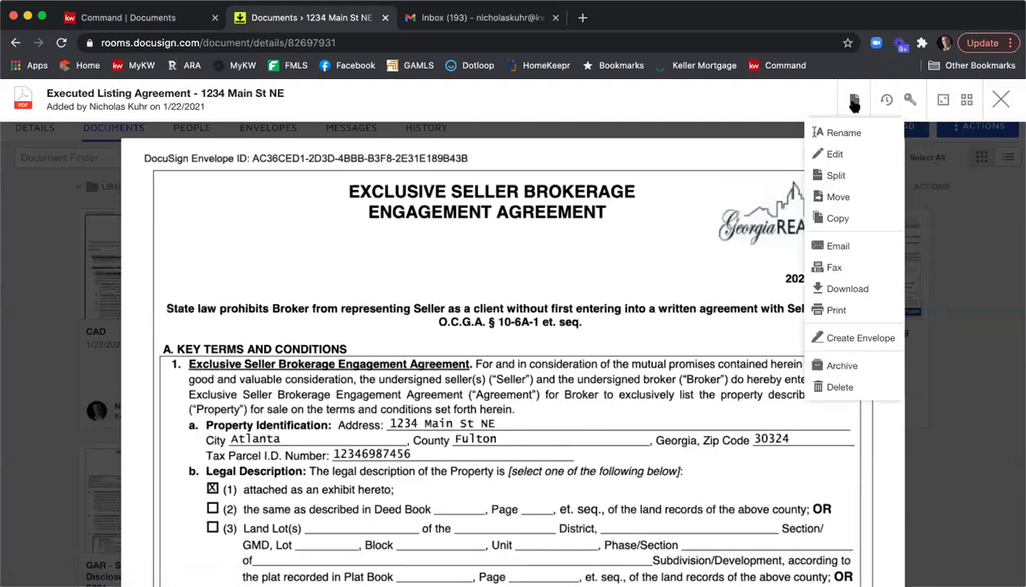
click(844, 135)
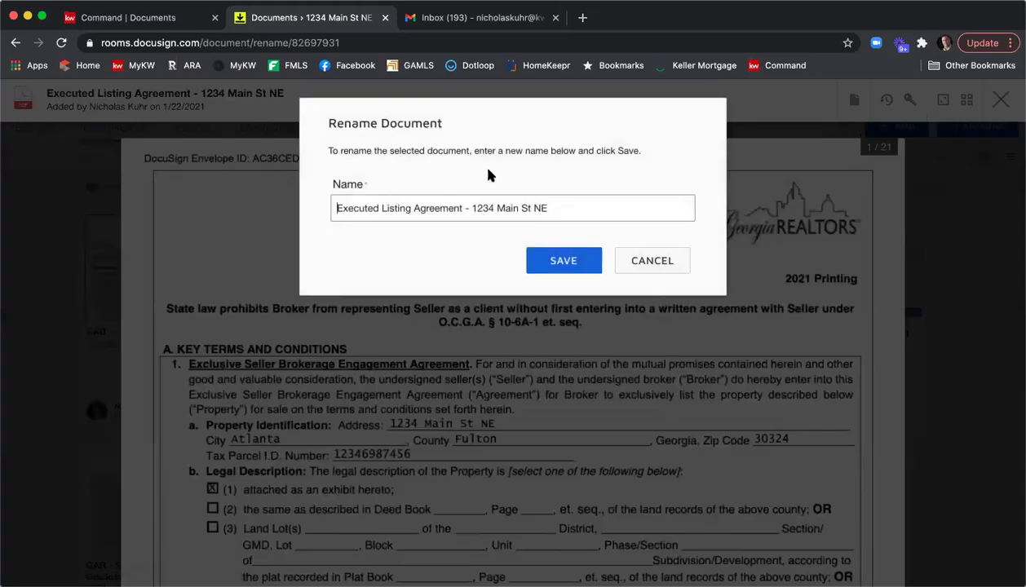
click(339, 208)
text(1-)
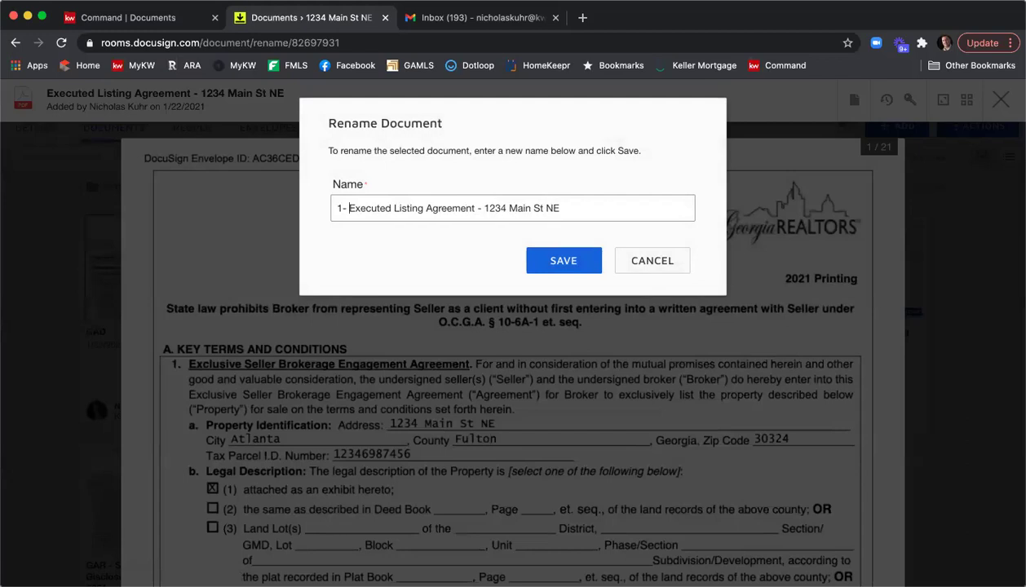
click(561, 260)
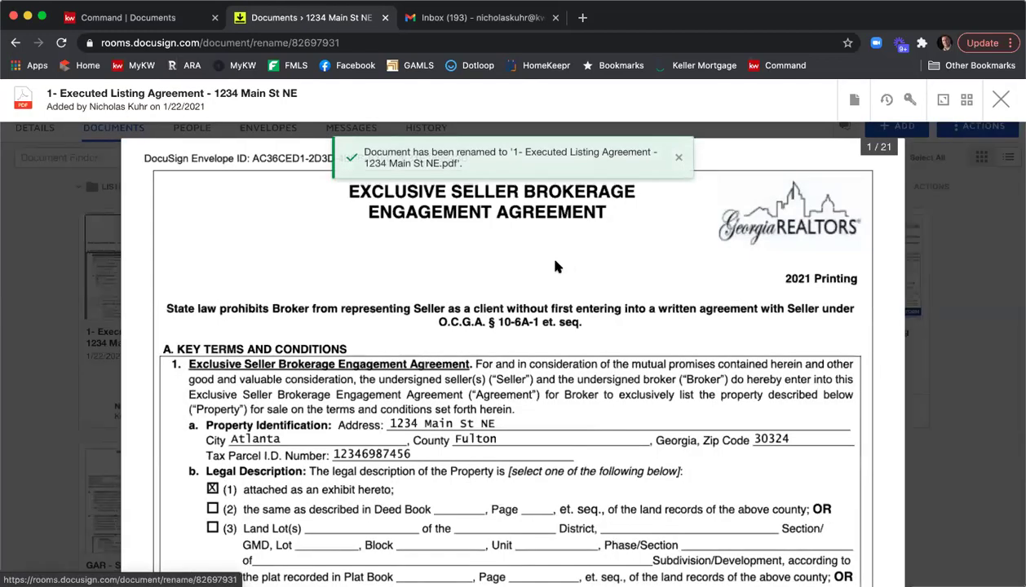
click(1001, 100)
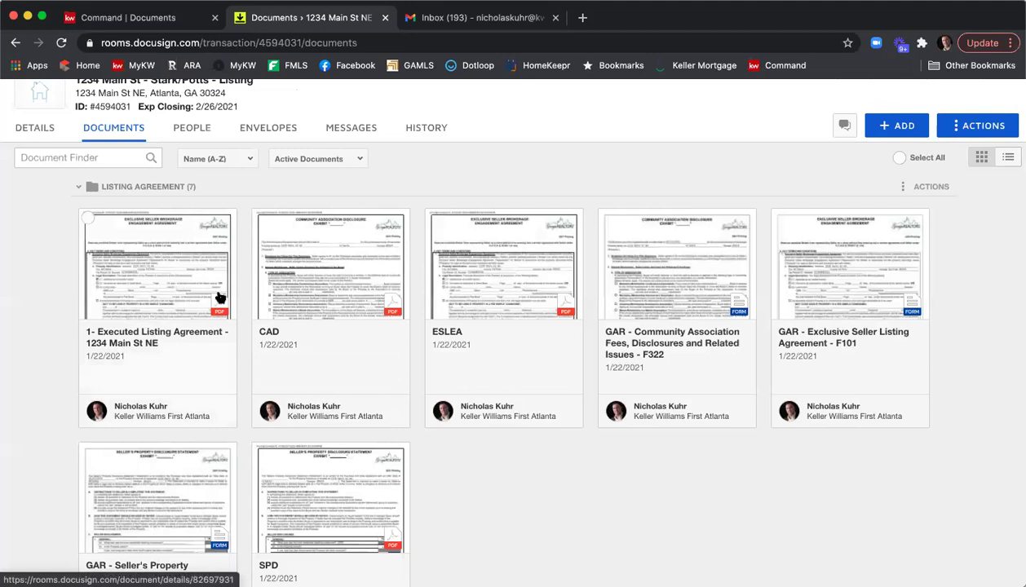
Step: Rename the SPD document to '2 - SPD' and return to the documents list
click(351, 474)
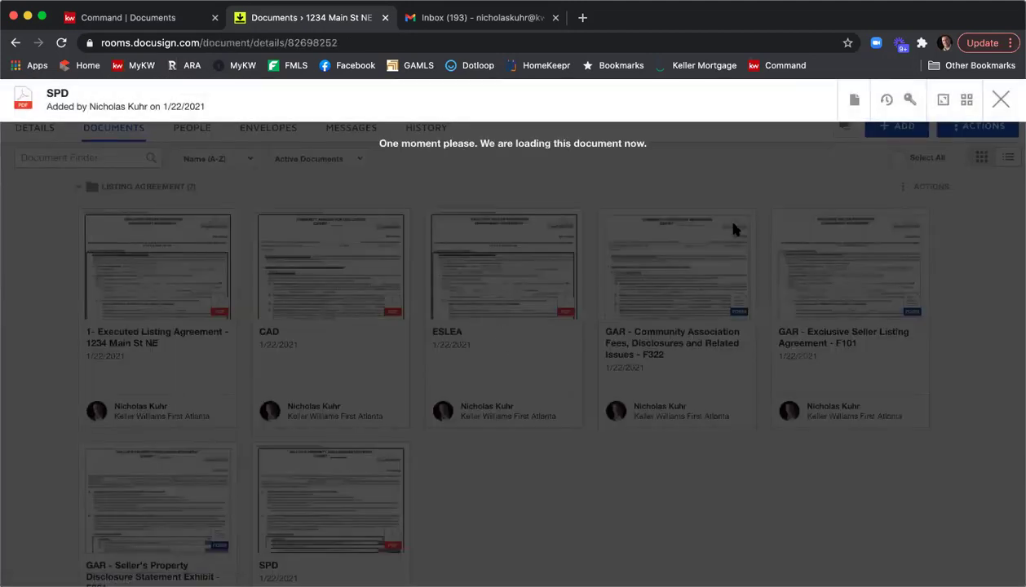
click(856, 100)
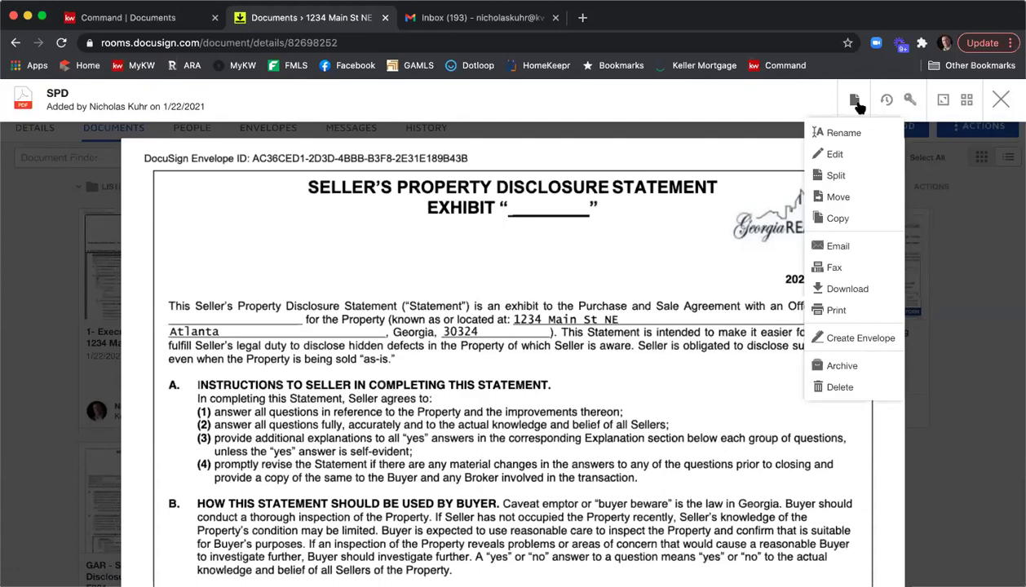
click(884, 132)
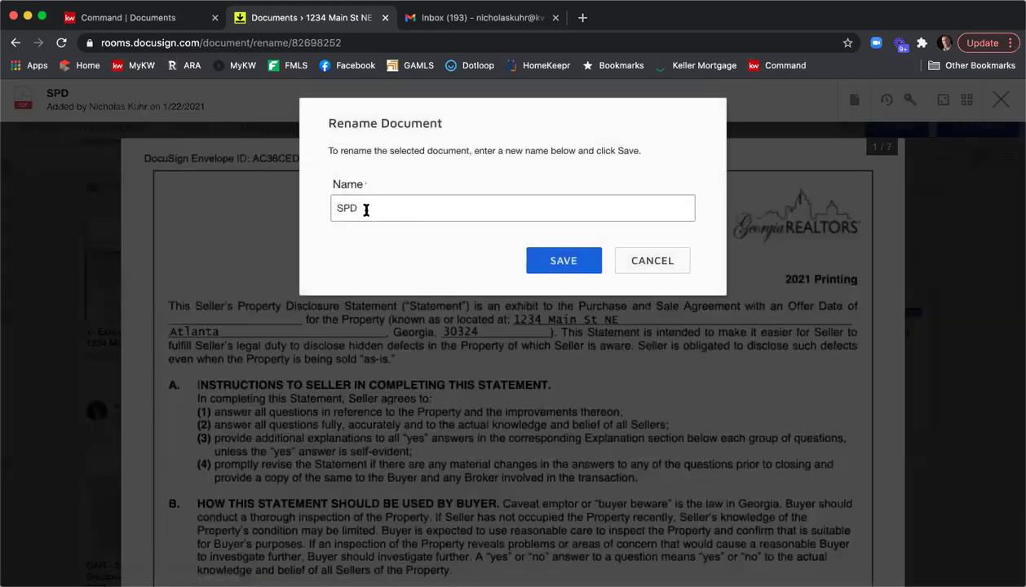
text(2 -)
click(533, 259)
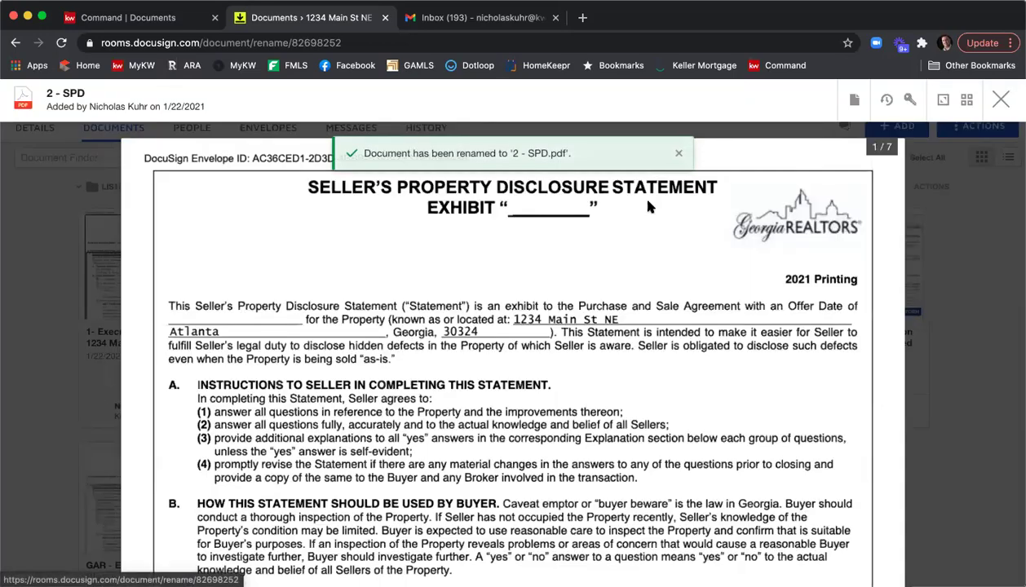
click(1001, 100)
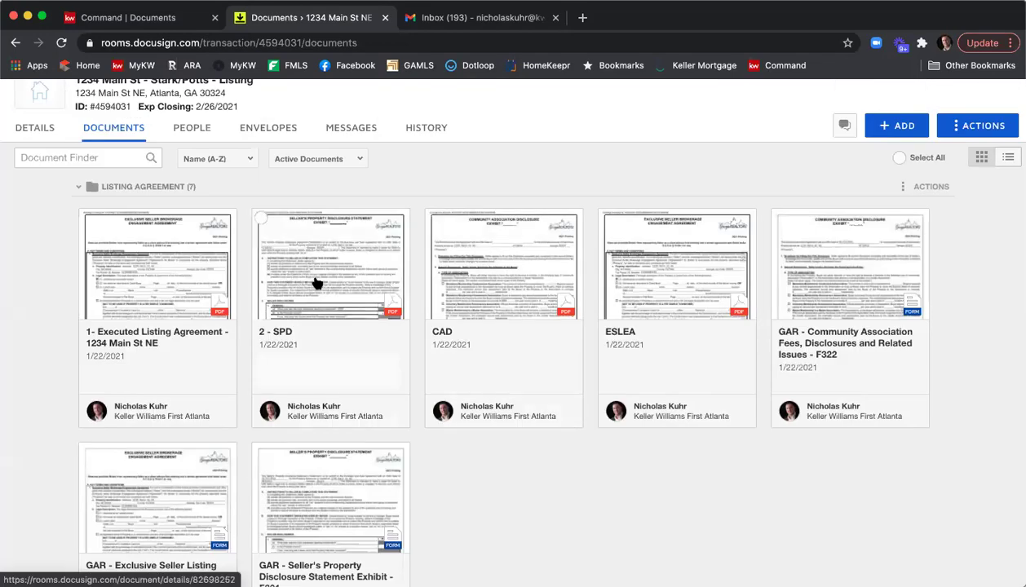